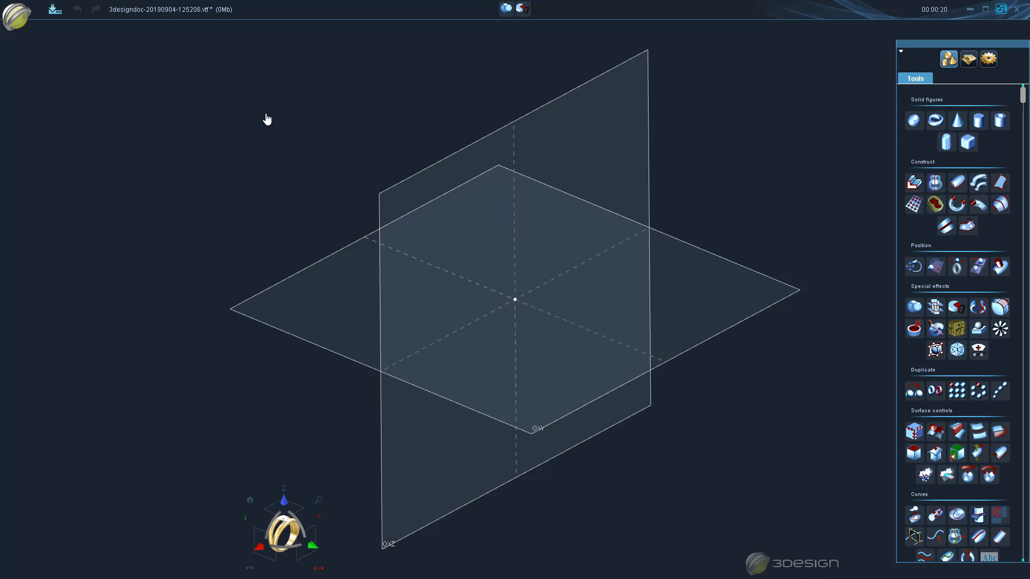
- Save the document as "Tiffany 2 rec" in the Tiffany Settings folder
click(55, 10)
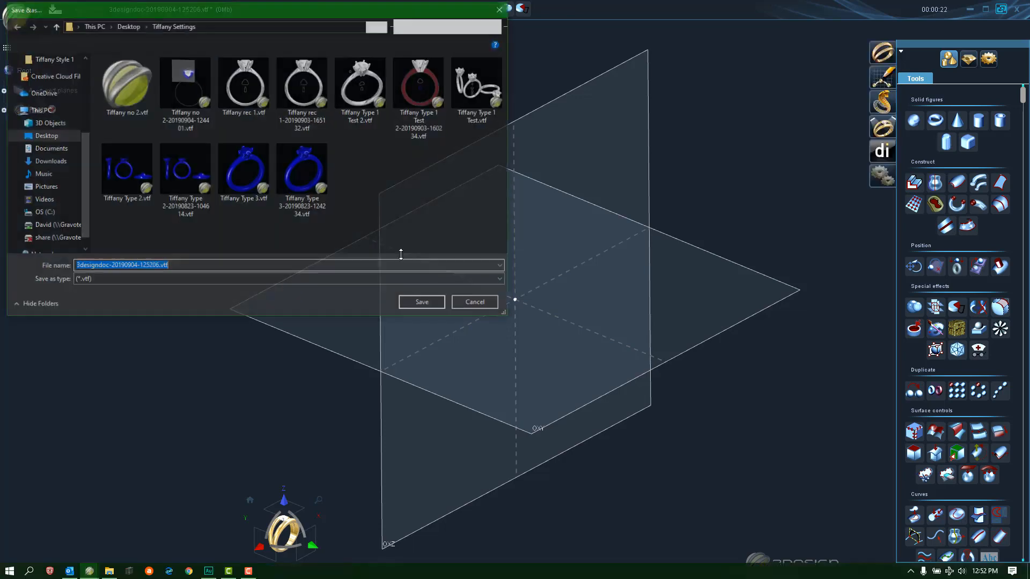
text(Ti)
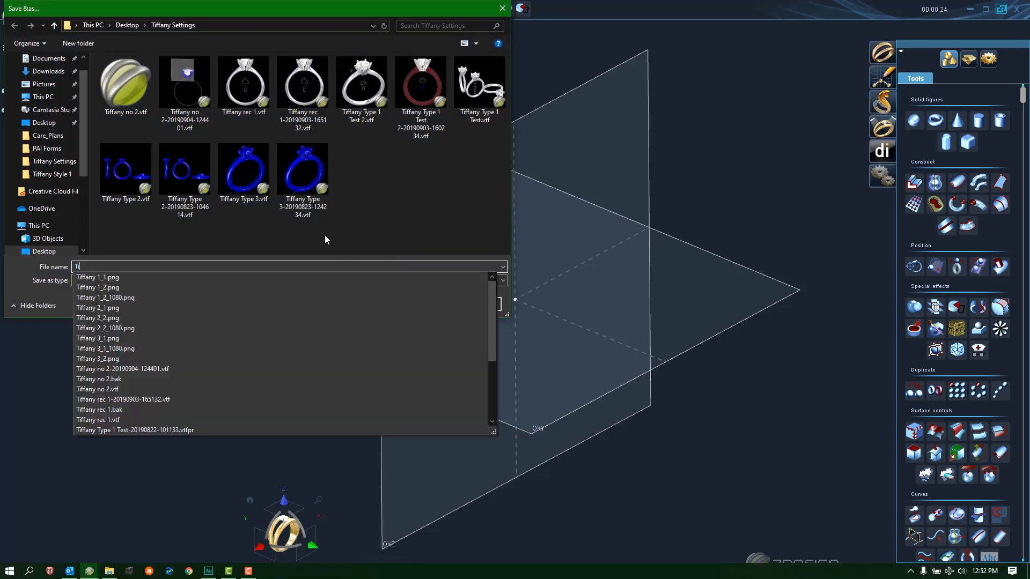
text(ffany 2 rec)
key(Return)
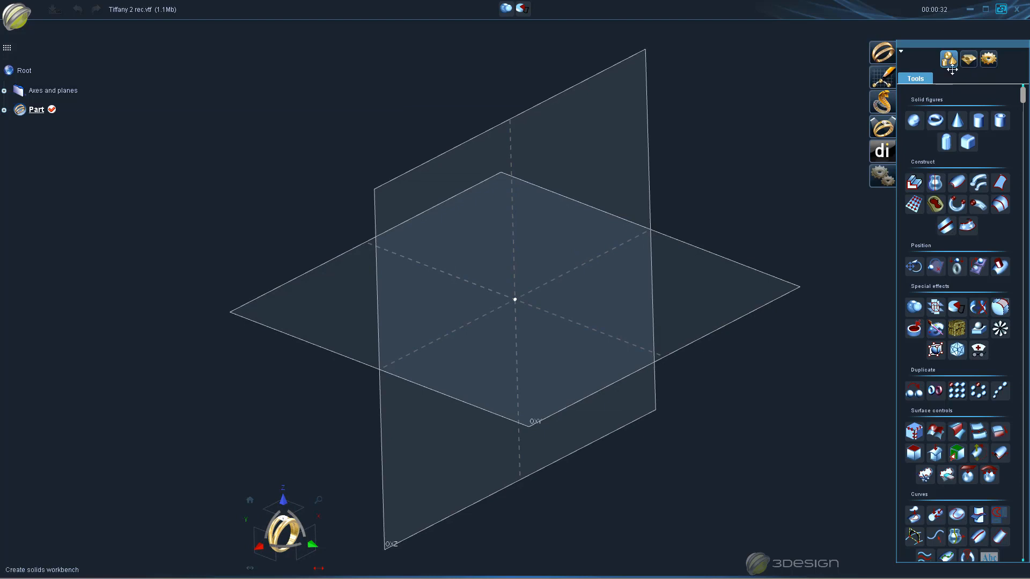
- Create a US size 7 ring with the ring size builder on the OXZ plane, with a 3 mm top plane offset
click(968, 59)
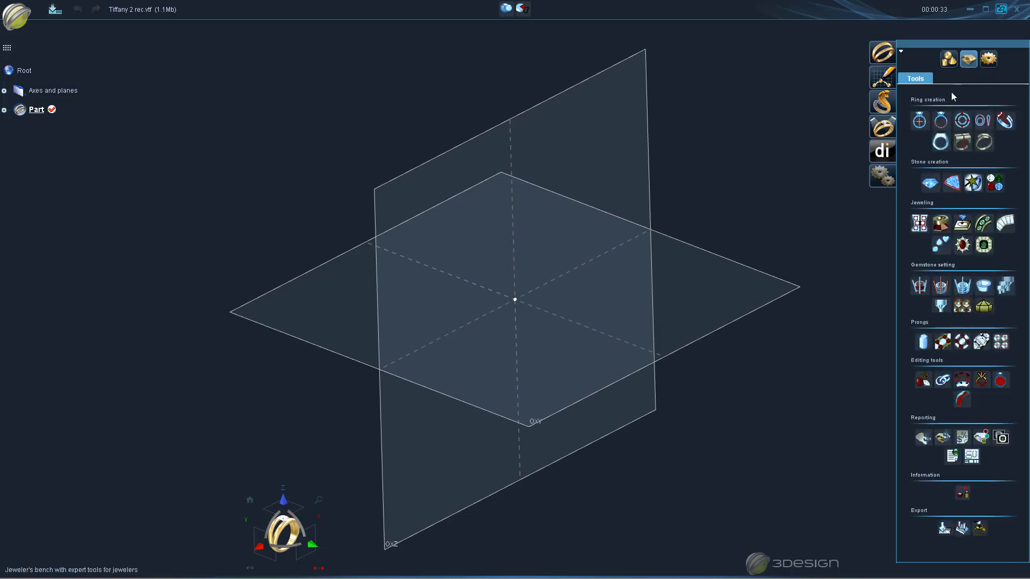
click(920, 124)
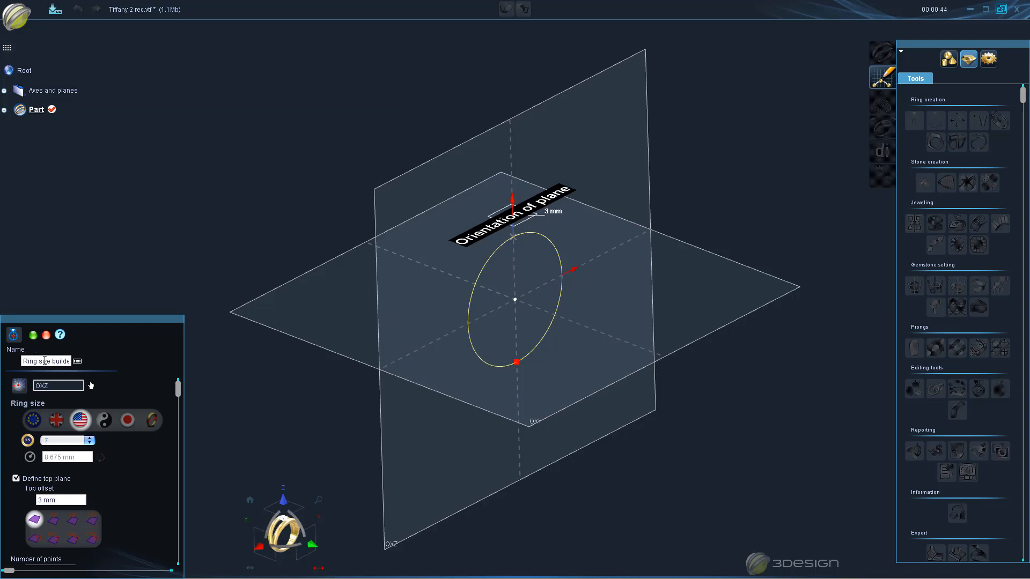
click(33, 335)
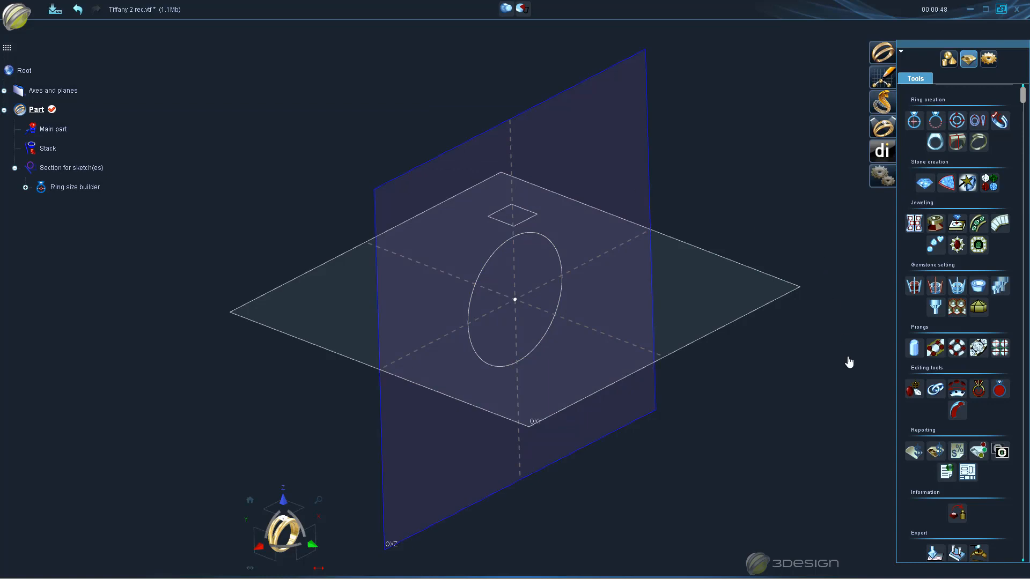
- Insert the solitaire ring reference picture as an image in plane on the OXZ plane
scroll(965, 440, down, 1)
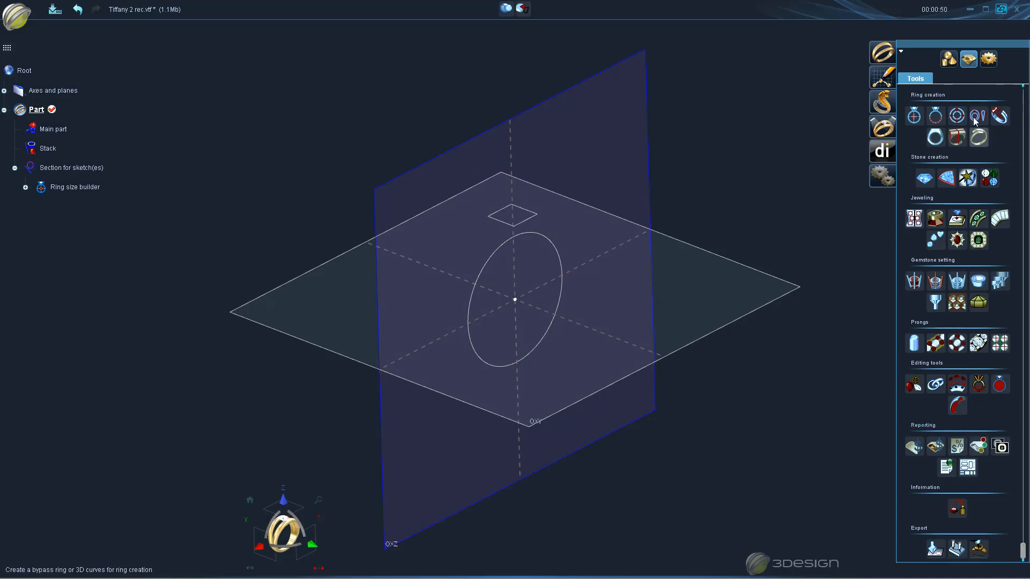
click(949, 59)
scroll(1003, 472, down, 3)
scroll(996, 504, down, 2)
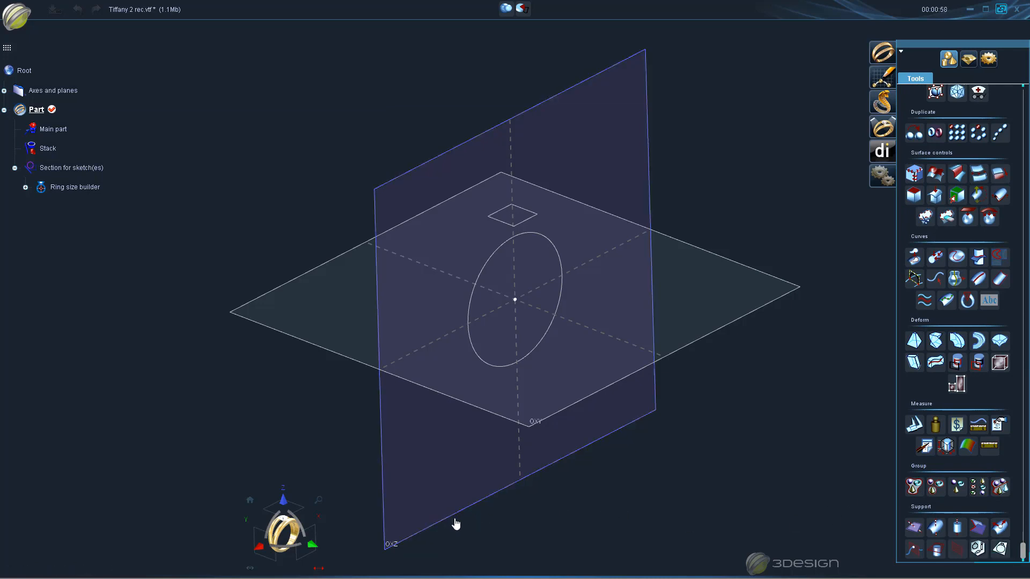
click(1001, 549)
click(15, 415)
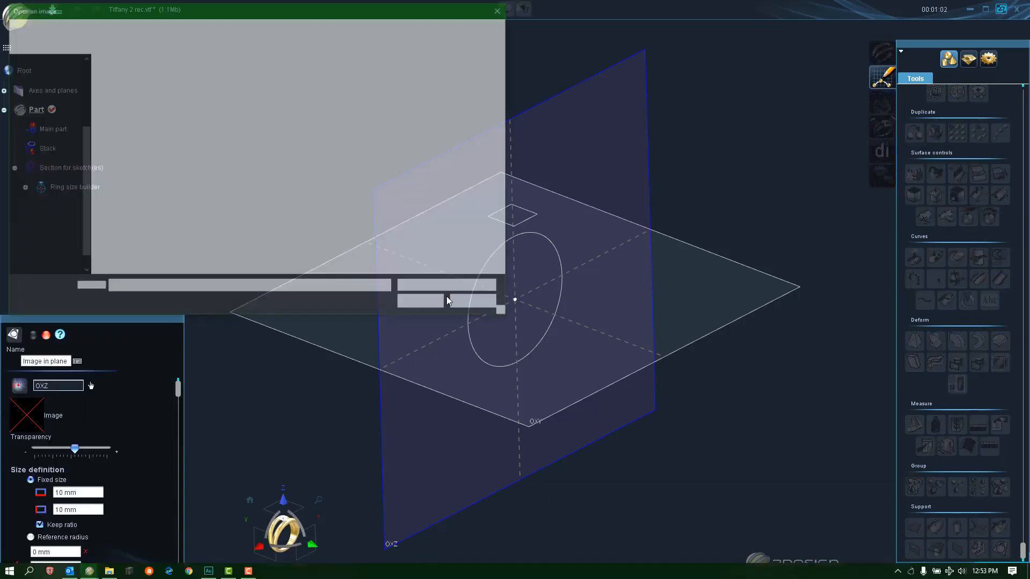
double_click(185, 98)
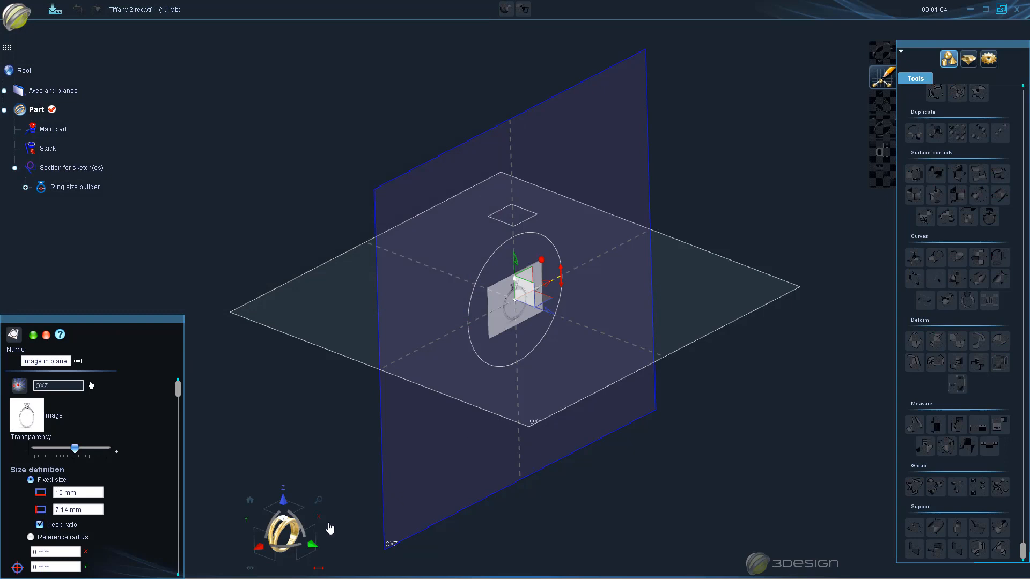
- In front view, scale the reference image to about 49.3 by 35.2 mm and raise it about 2.7 mm to fit the ring circle
click(312, 545)
drag(573, 261, 695, 161)
drag(516, 265, 590, 225)
mouse_move(763, 94)
mouse_down()
mouse_move(778, 99)
mouse_move(781, 87)
mouse_up()
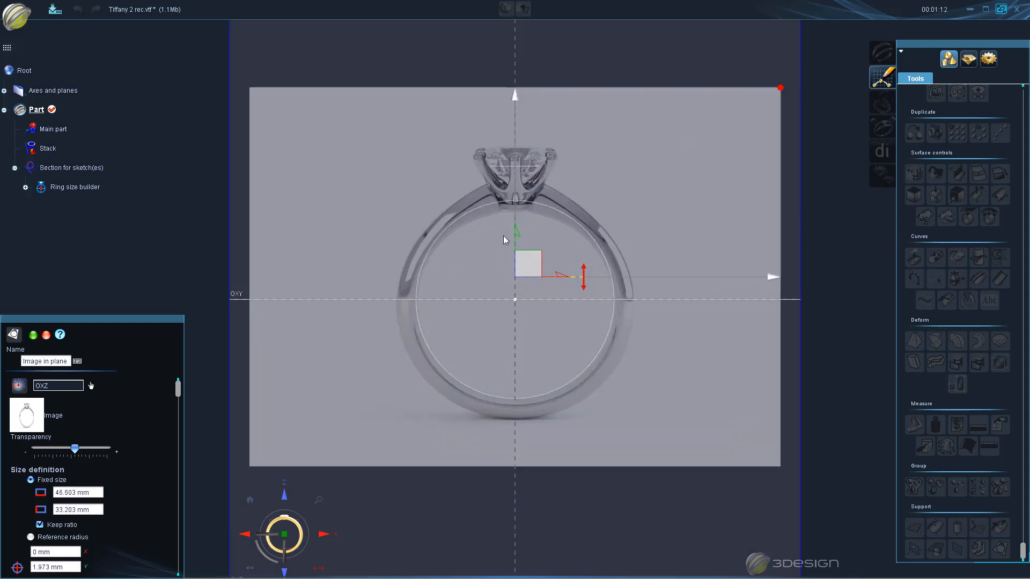
drag(514, 226, 513, 221)
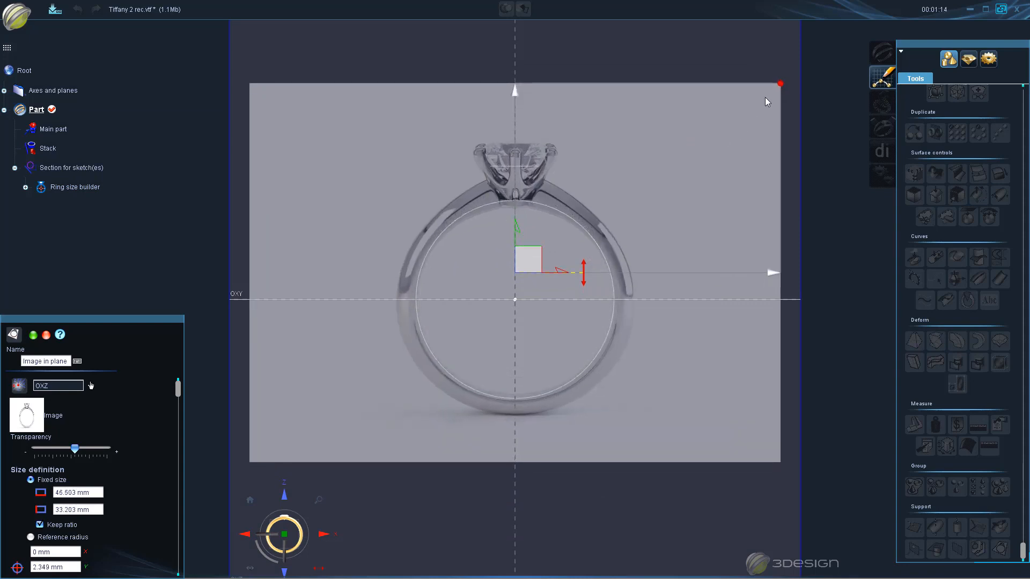
drag(780, 84, 796, 72)
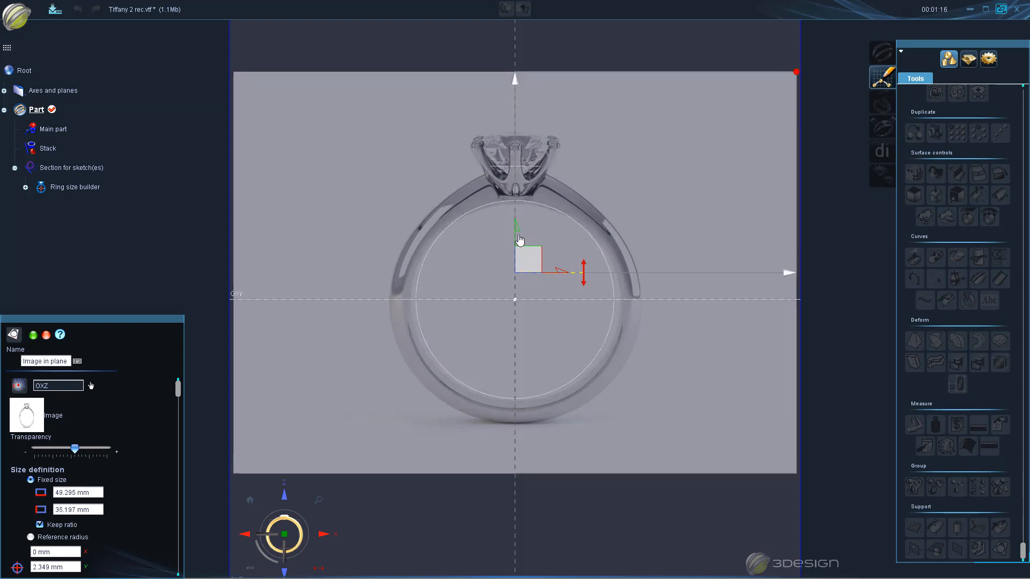
drag(519, 239, 519, 236)
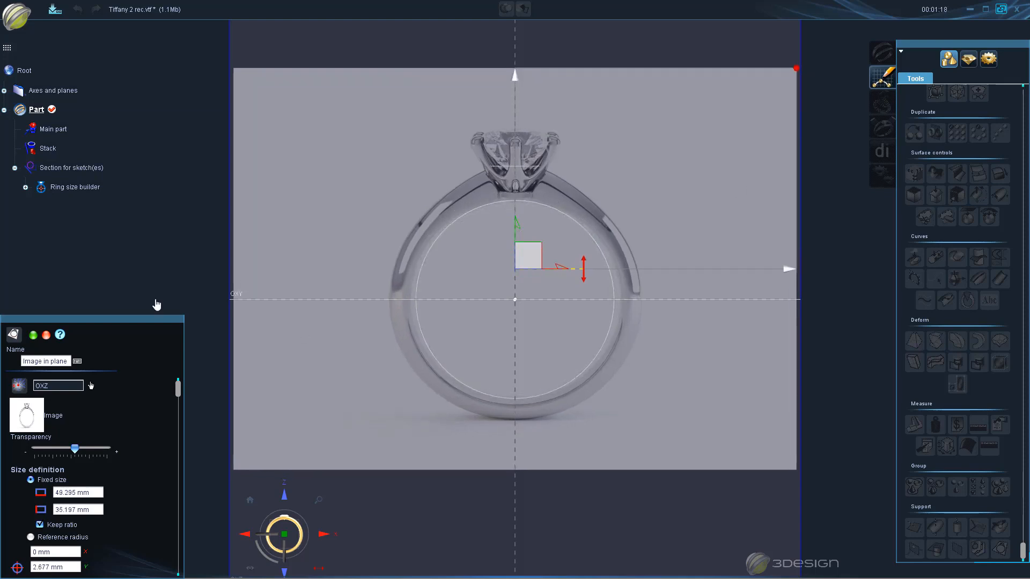
click(32, 335)
- Edit the ring size builder and raise its top plane to an offset of about 4.84 mm, near the pictured stone's girdle
double_click(74, 188)
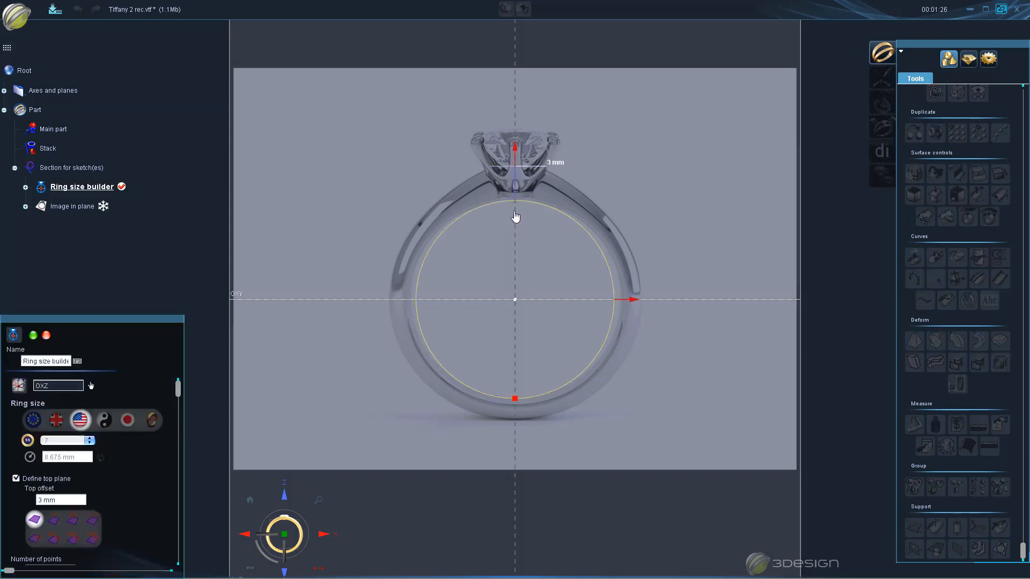
scroll(516, 213, up, 5)
middle_drag(515, 130, 518, 304)
scroll(584, 254, up, 2)
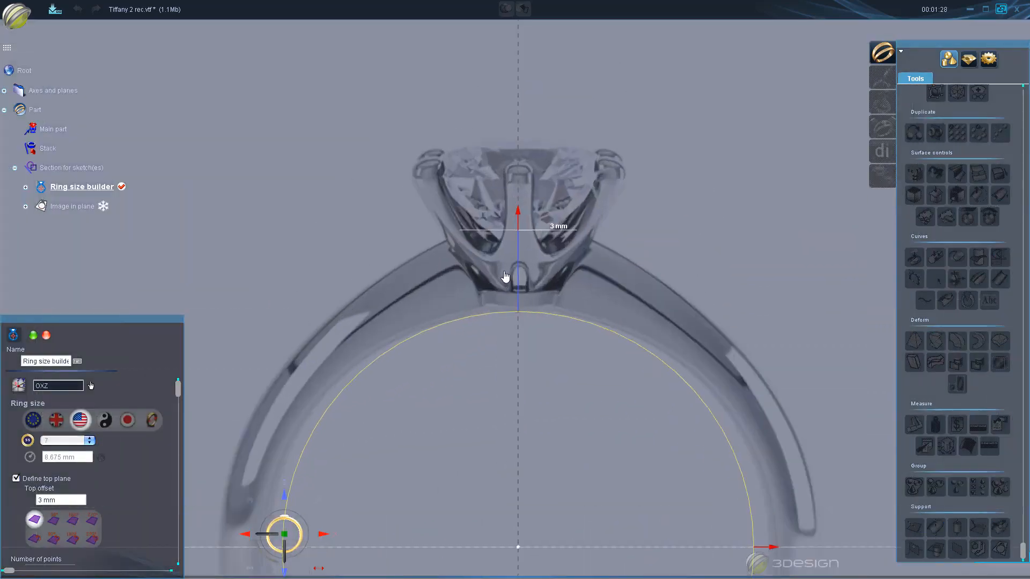
drag(519, 225, 519, 165)
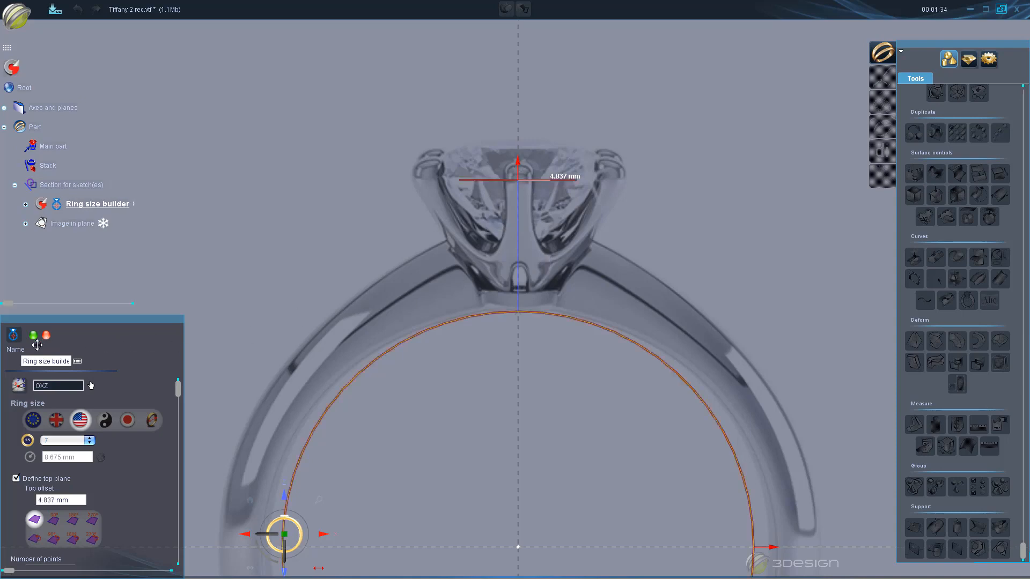
click(34, 337)
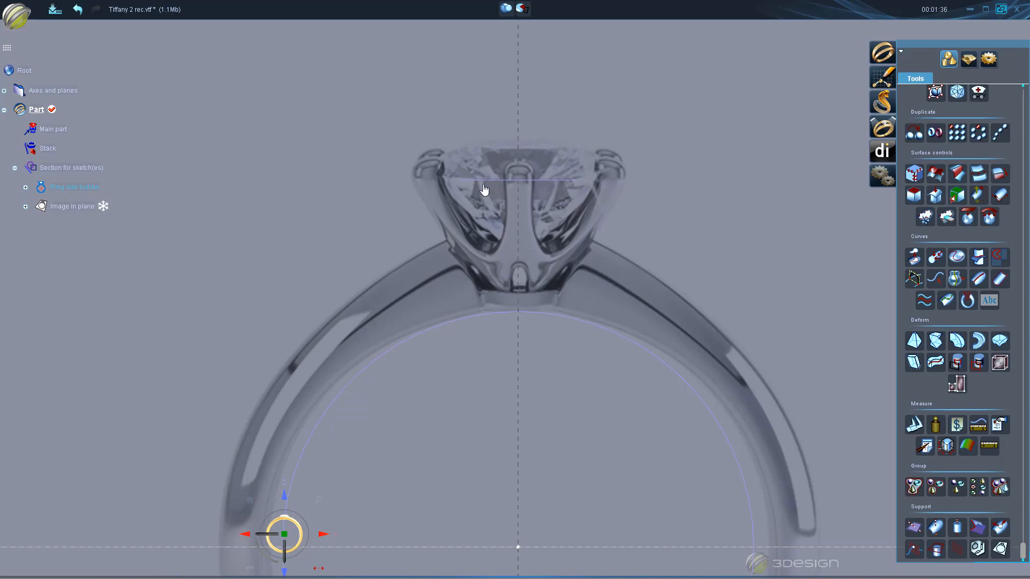
- Create a 1 ct brilliant stone on the top plane of the ring size builder
click(968, 59)
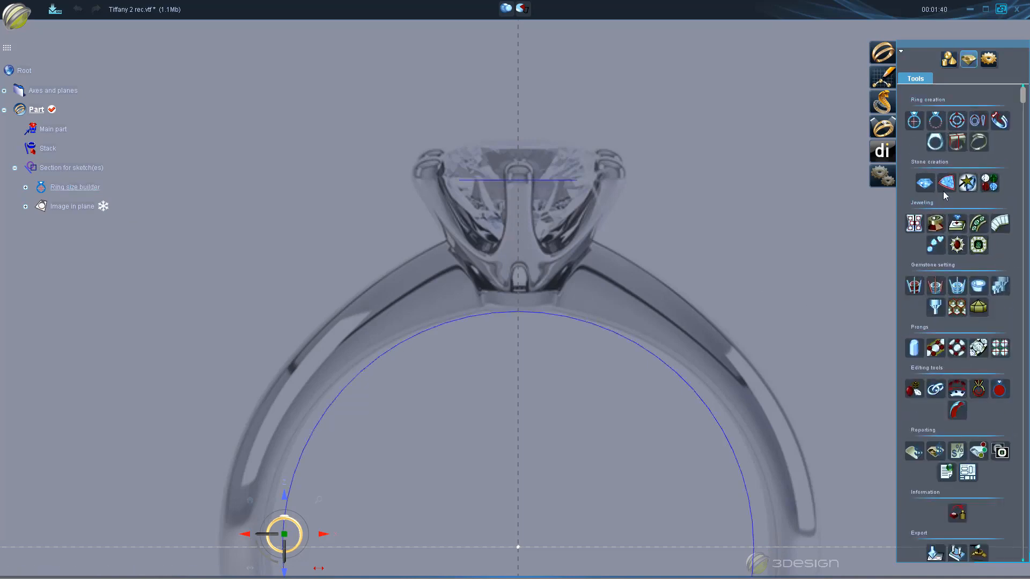
click(925, 183)
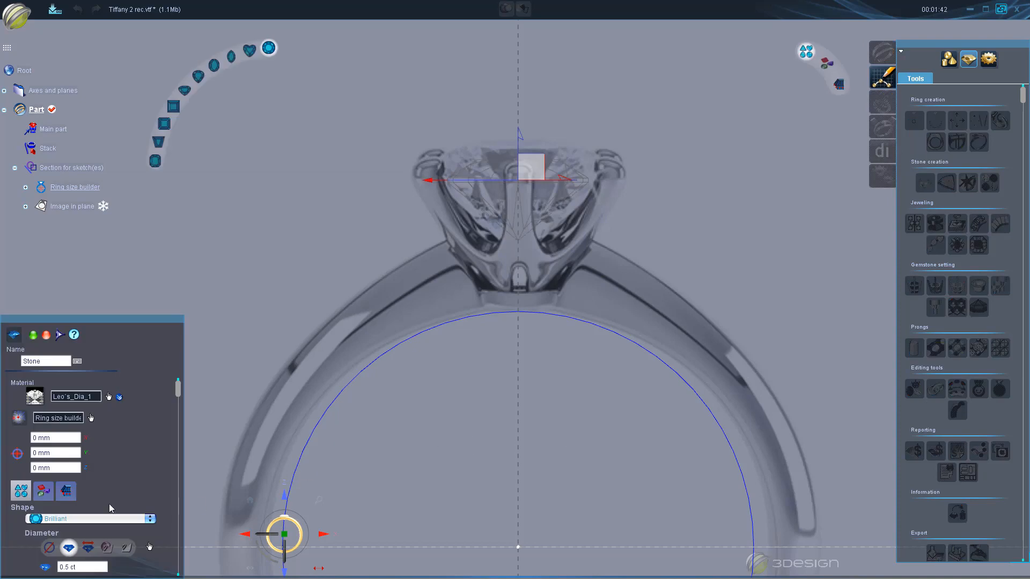
scroll(111, 510, down, 2)
click(95, 531)
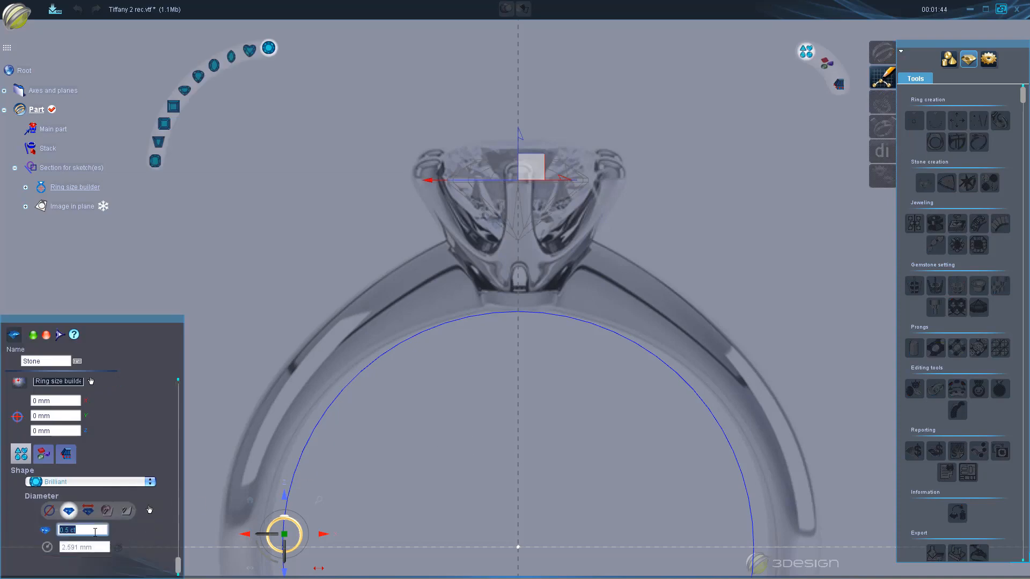
text(1)
key(Return)
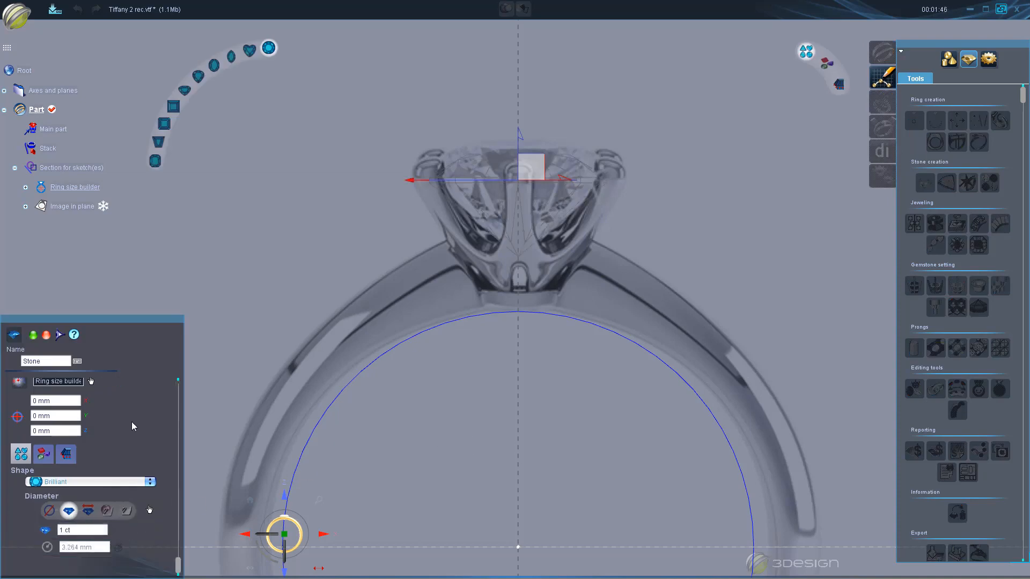
click(33, 335)
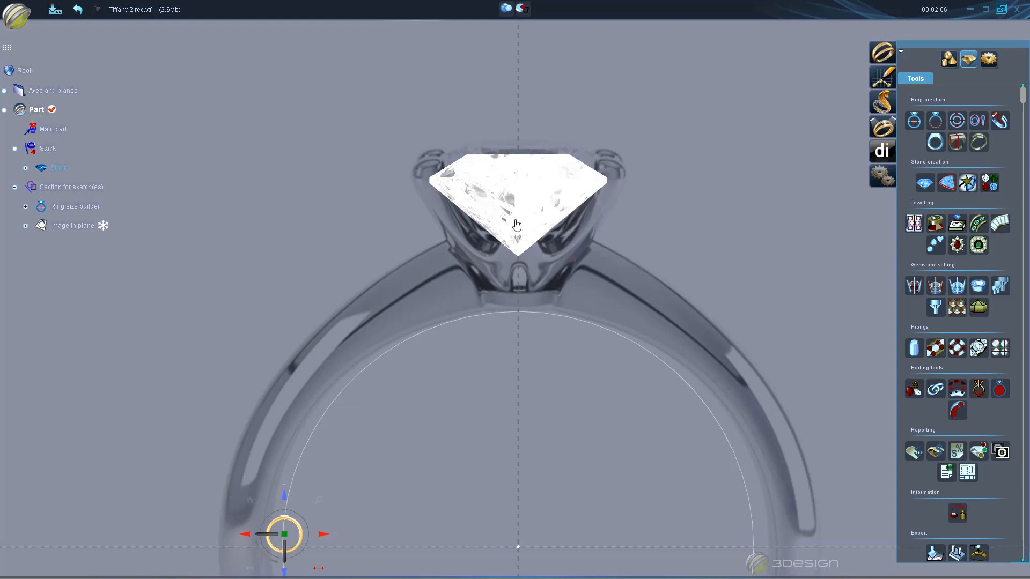
- Define a plane from a curve on the stone's girdle at position 0.25
click(539, 224)
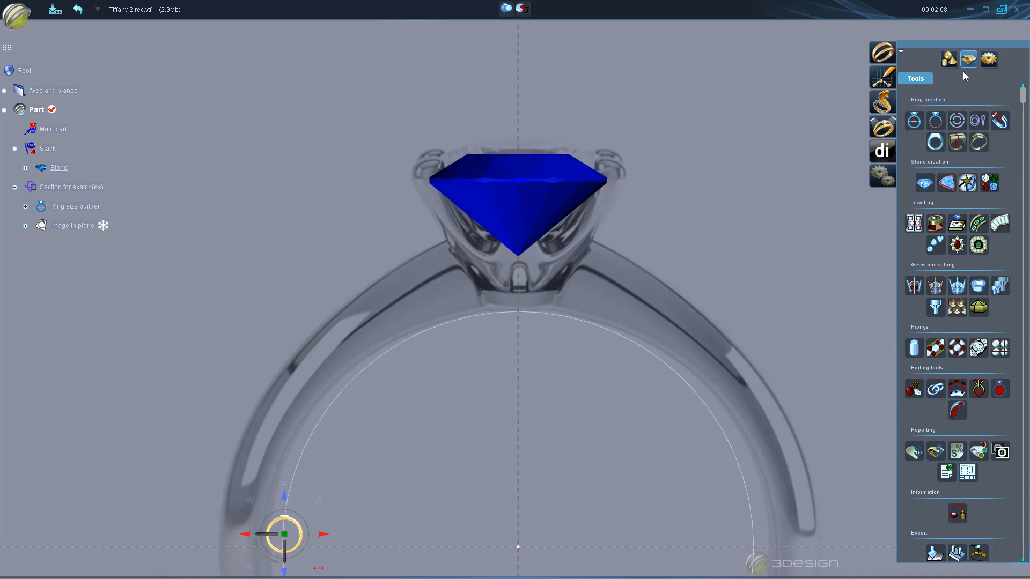
click(948, 59)
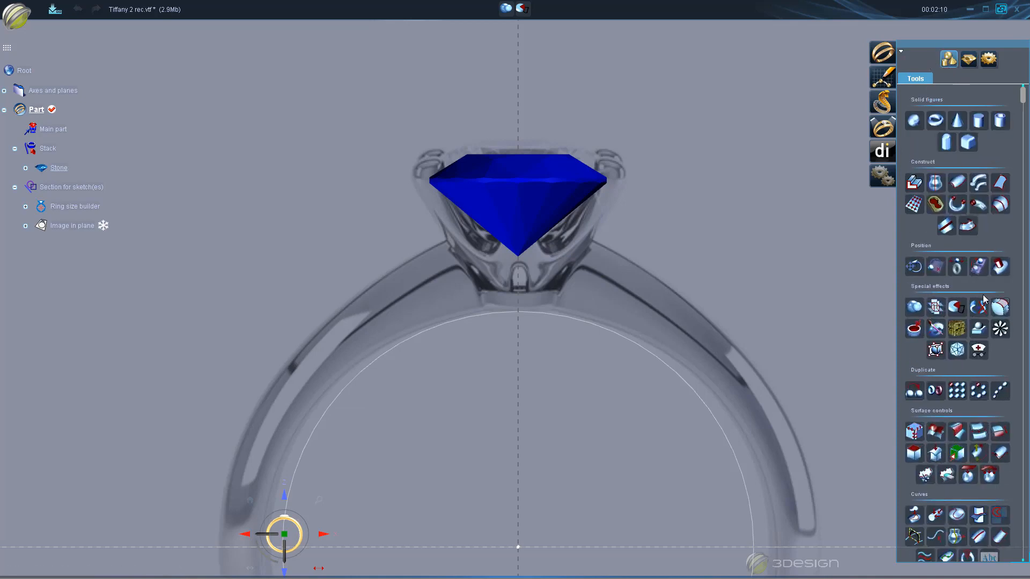
scroll(983, 299, down, 5)
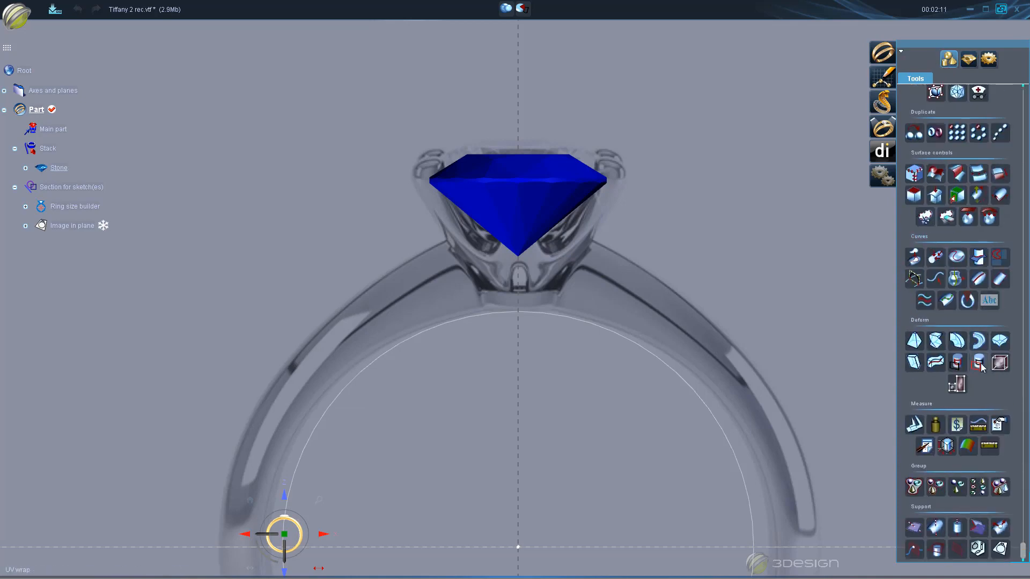
click(914, 550)
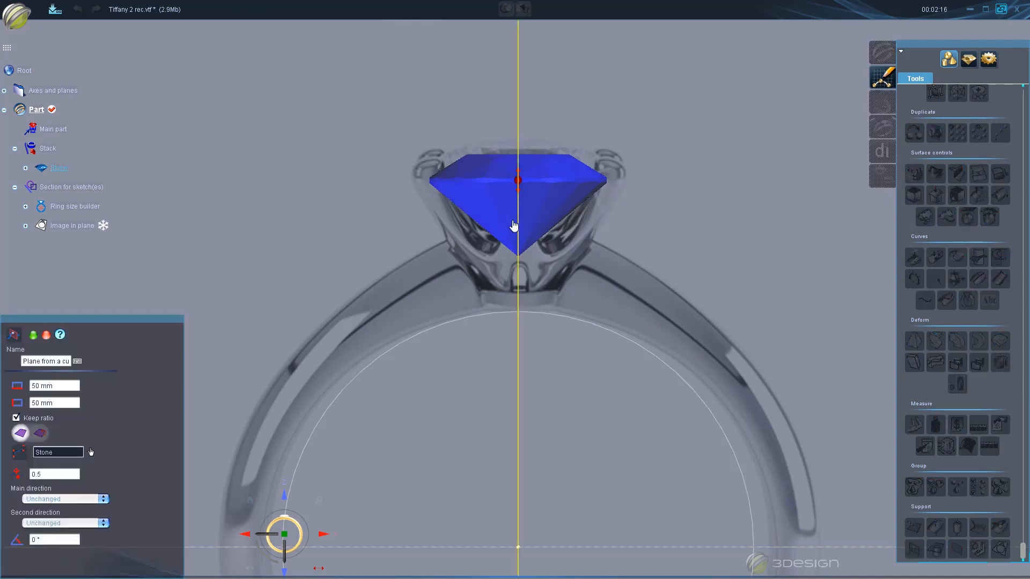
click(62, 476)
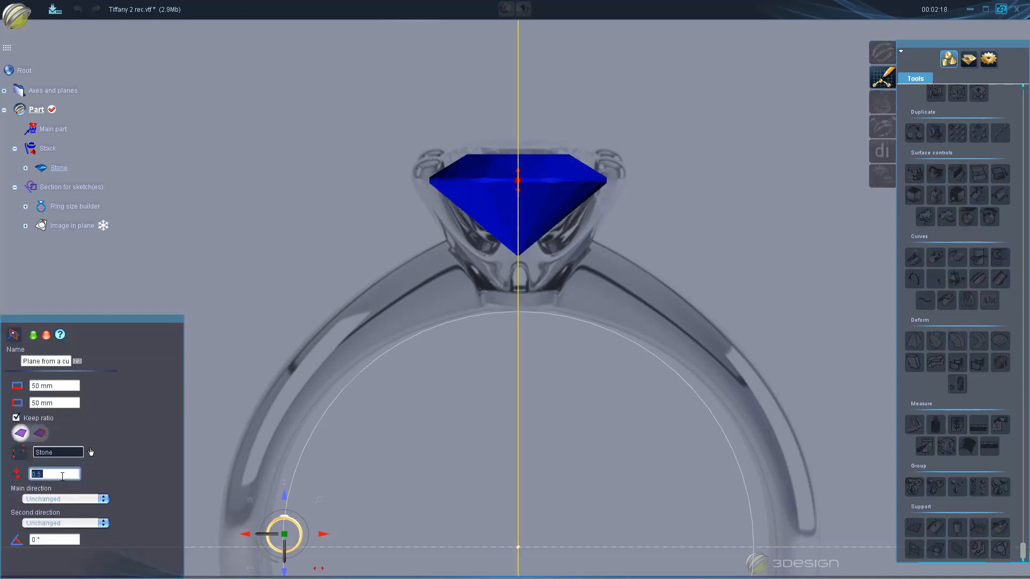
key(Tab)
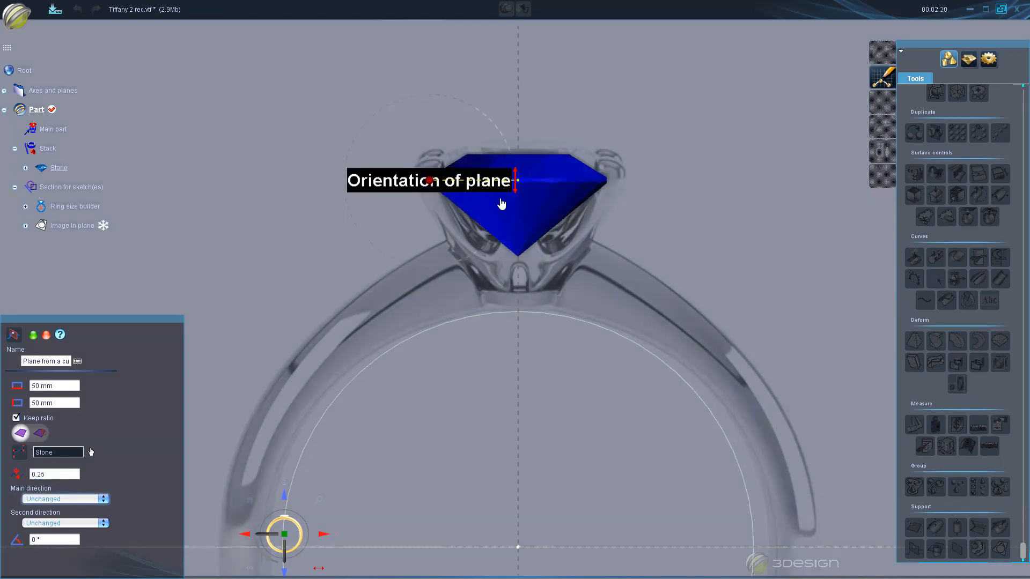
- Reduce the curve-based plane to about 19.6 by 19.6 mm and create it
middle_drag(502, 203, 362, 549)
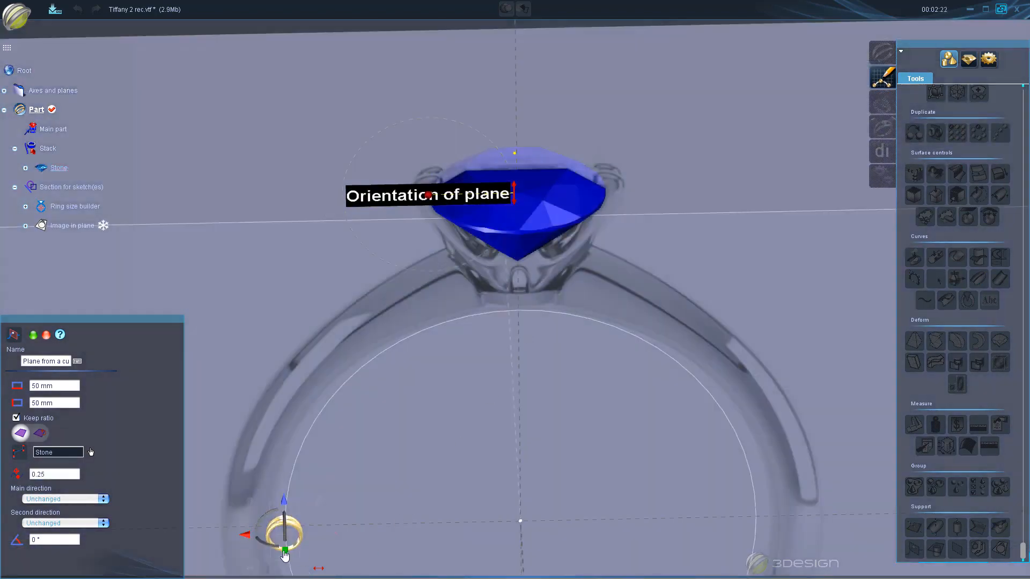
click(285, 552)
scroll(458, 222, down, 5)
scroll(705, 167, down, 3)
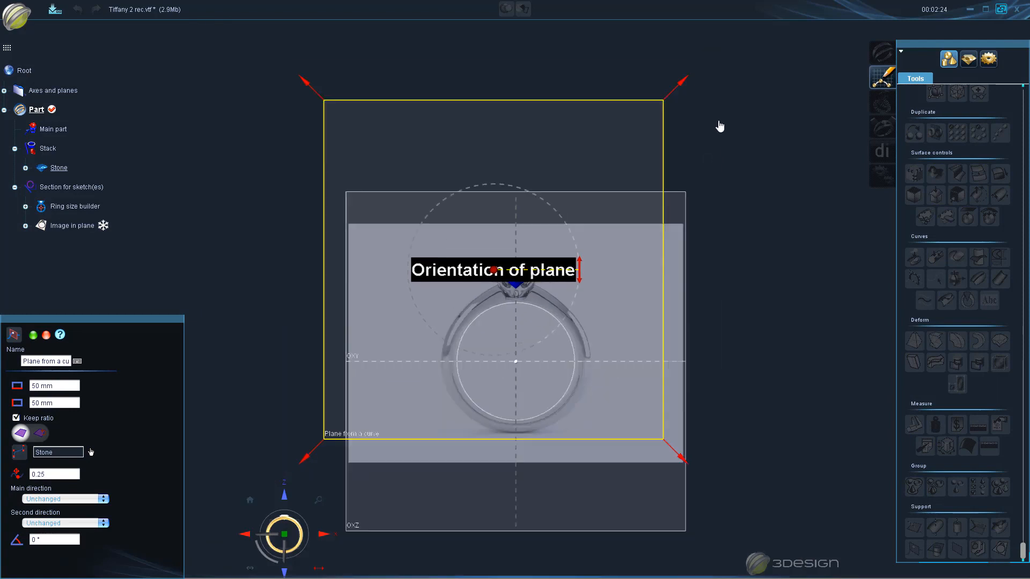
drag(682, 87, 573, 180)
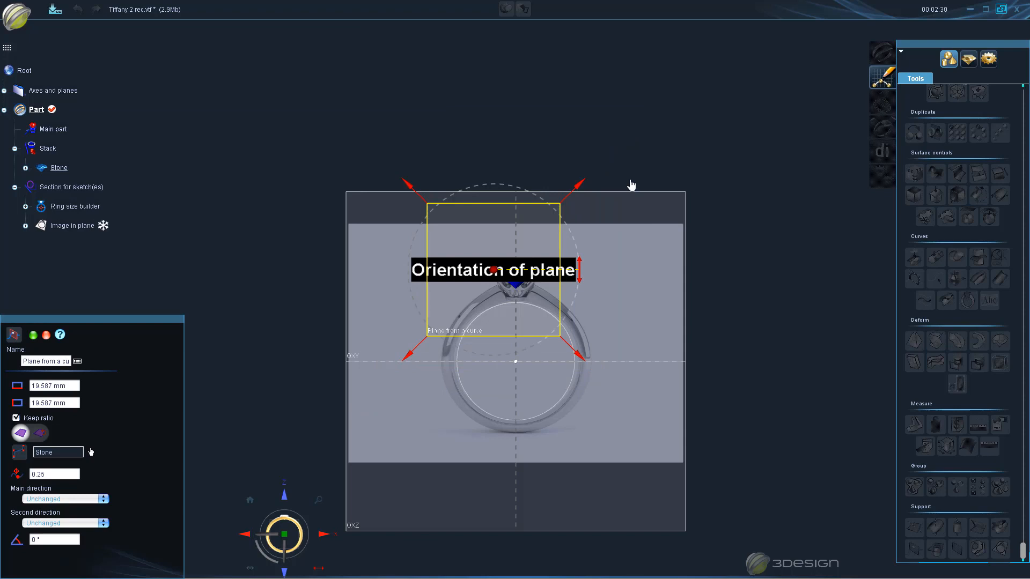
key(Return)
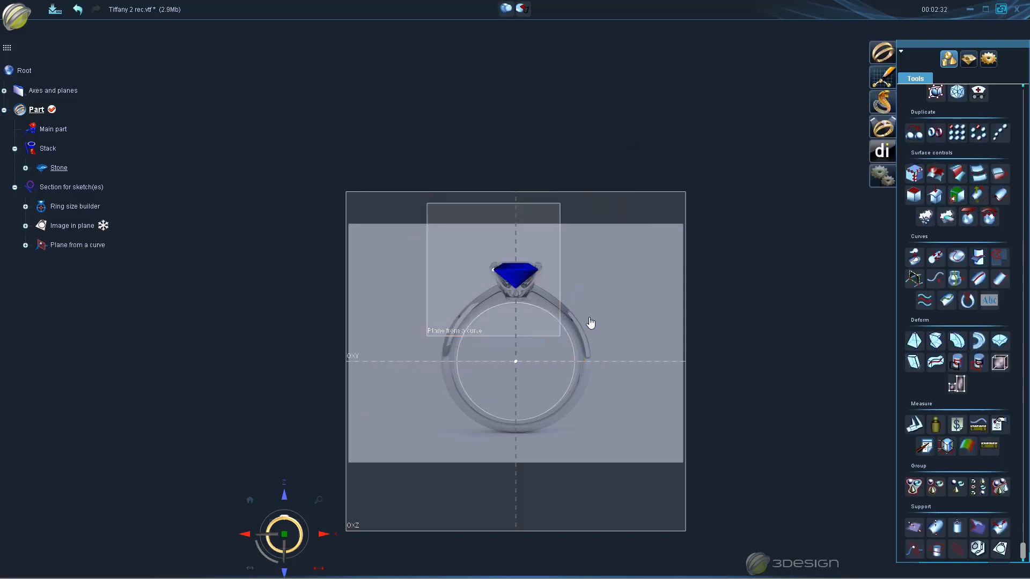
- Start a new sketch on the plane created at the edge of the stone
scroll(591, 324, up, 3)
click(635, 197)
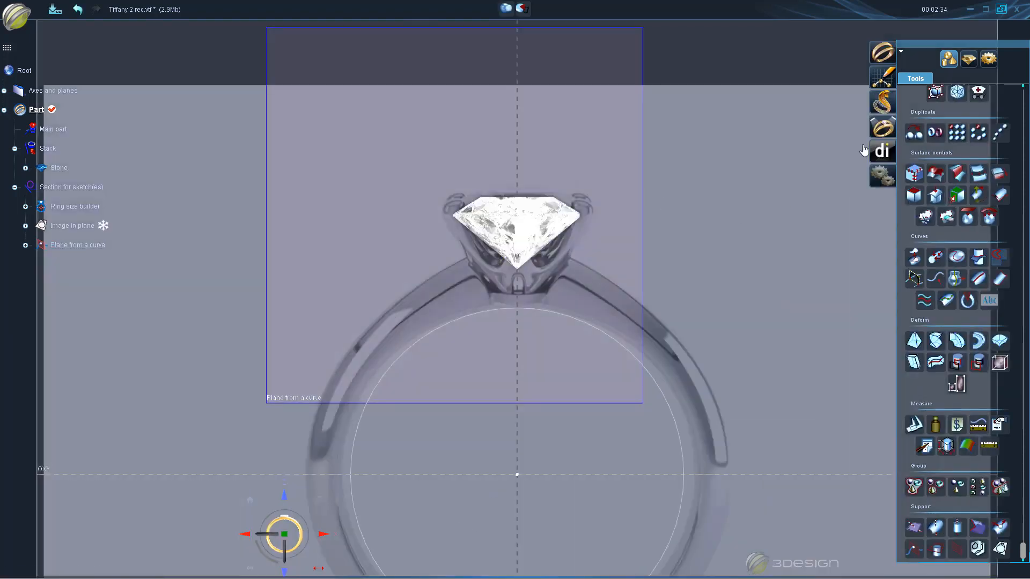
click(885, 81)
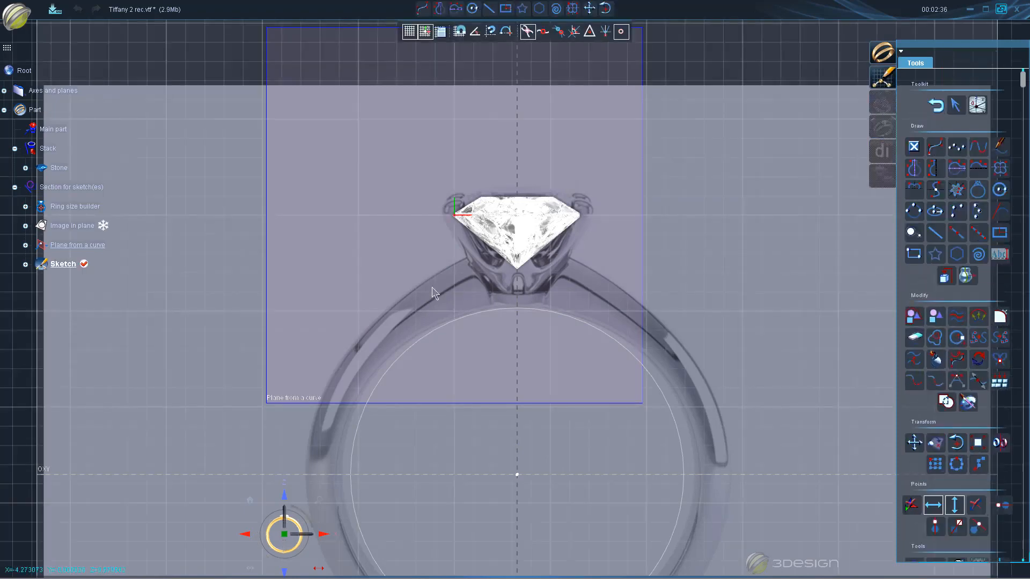
- Draw an open NURBS curve tracing the setting's outer profile from the left prong's top down to the ring's centre line below the stone
scroll(473, 247, up, 3)
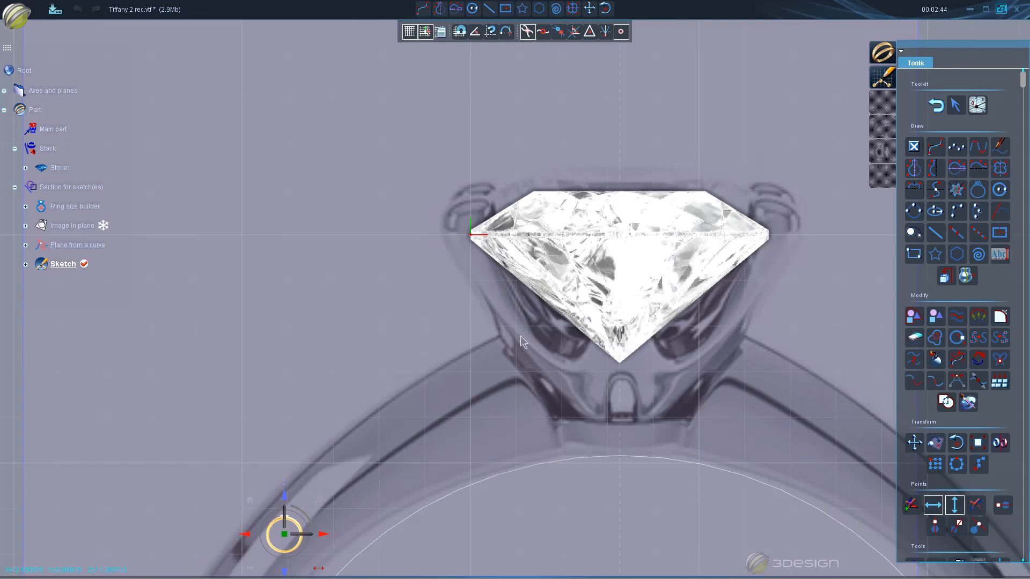
click(935, 147)
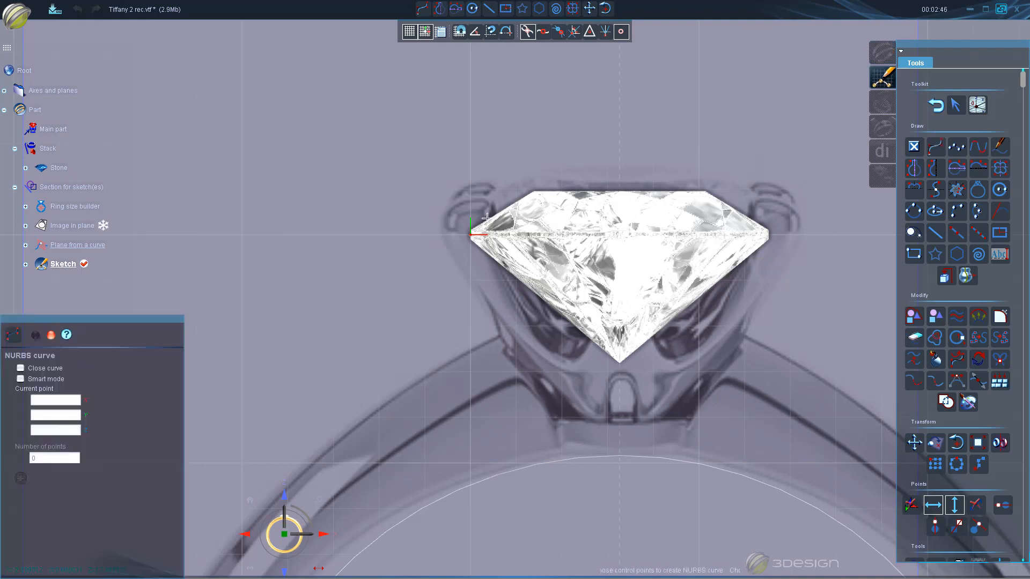
click(443, 195)
click(443, 232)
click(456, 271)
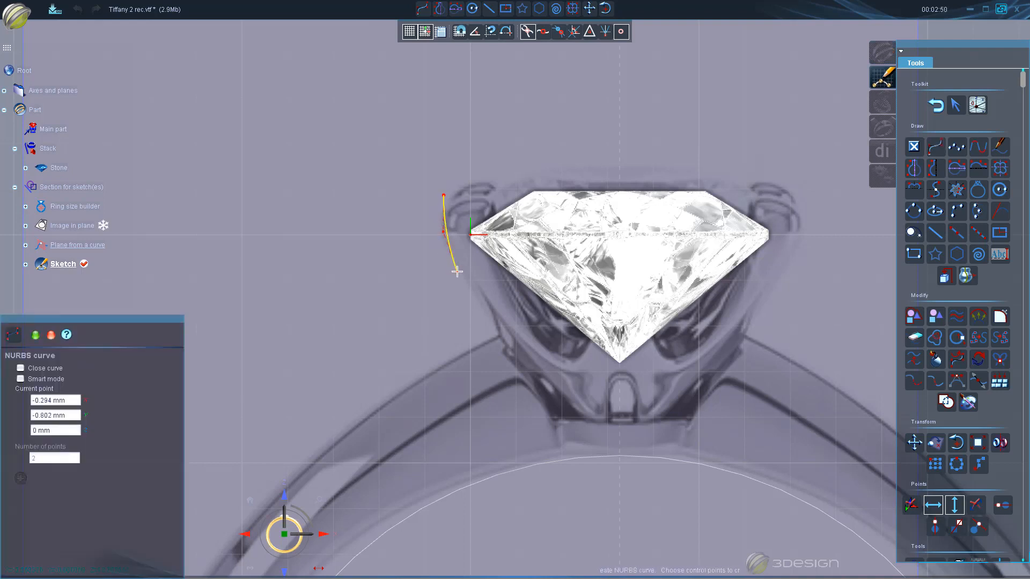
click(508, 337)
click(555, 391)
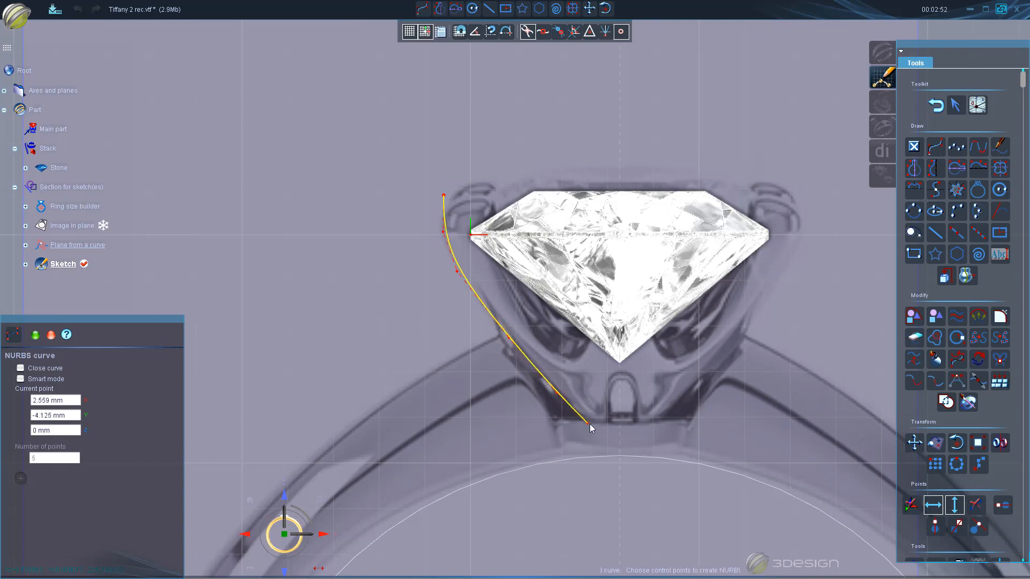
click(589, 424)
click(612, 428)
click(618, 428)
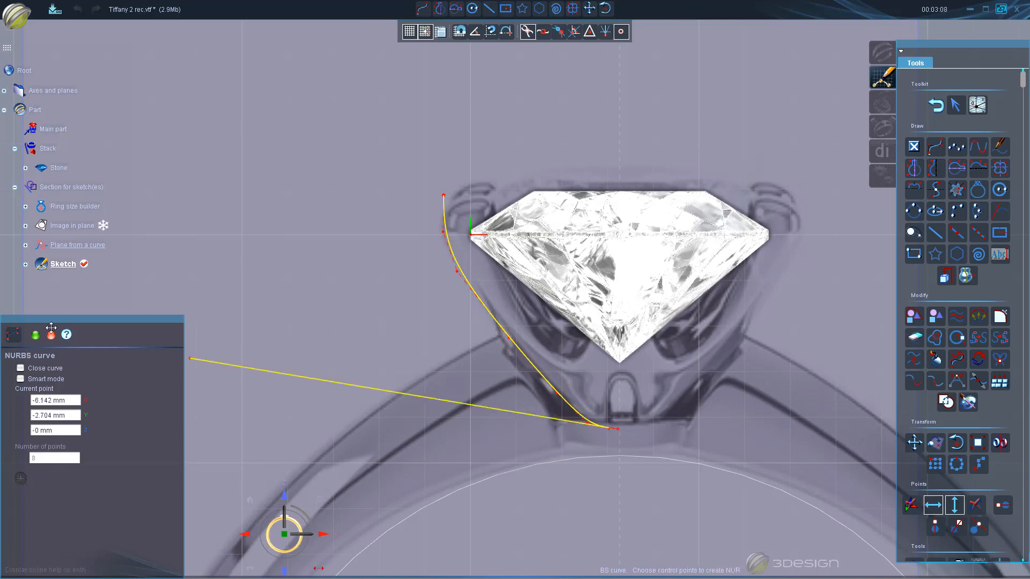
click(34, 335)
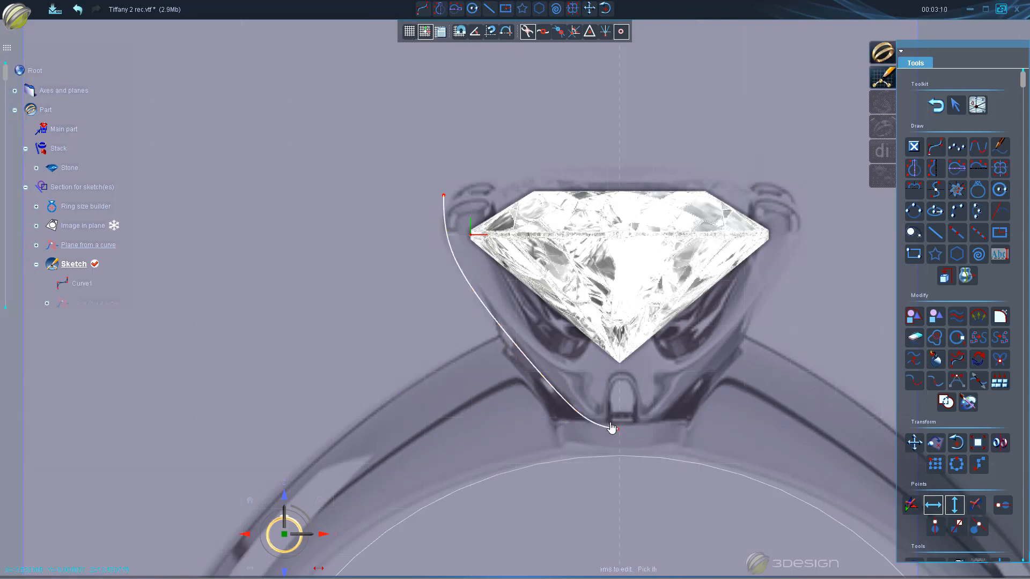
- Move the outer profile curve's lower end point exactly onto the vertical centre line, at X 3.25 mm and Y -4.259 mm
scroll(653, 483, up, 3)
middle_click(673, 530)
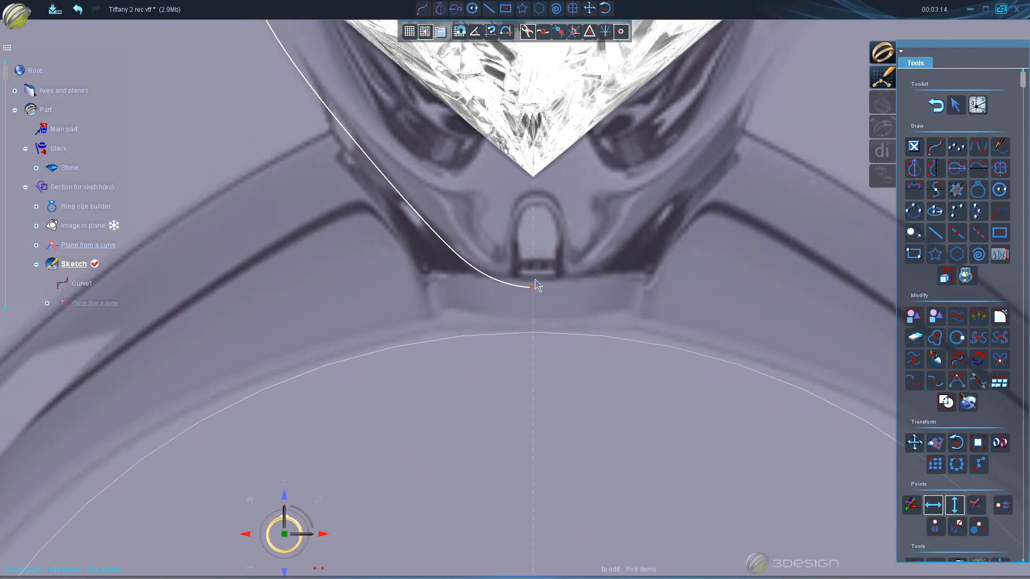
scroll(535, 282, down, 5)
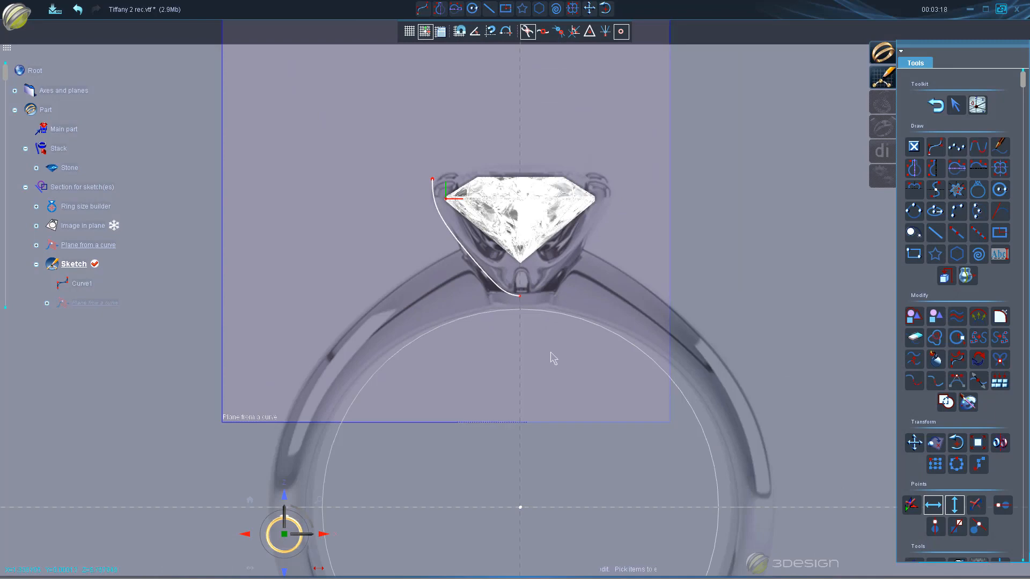
scroll(544, 354, up, 5)
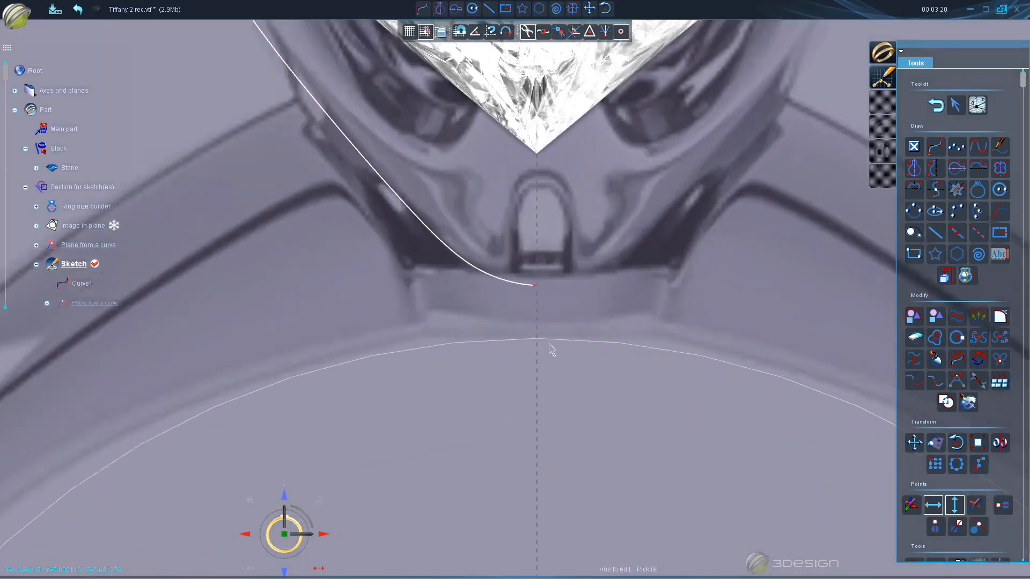
scroll(552, 350, up, 3)
click(551, 278)
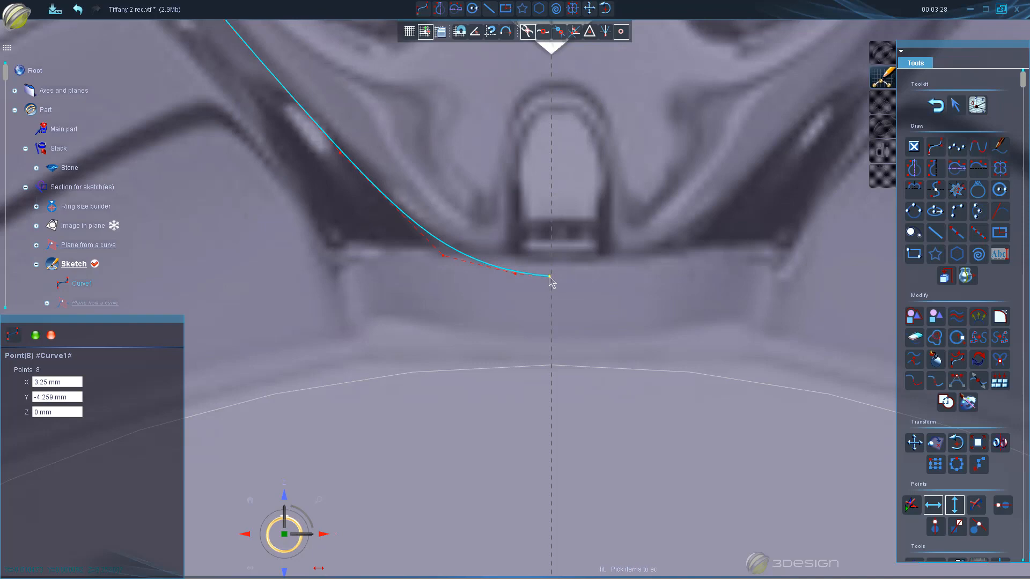
click(35, 335)
- Draw a second NURBS curve inside the first, from level with its upper end down to the centre line just above the stone's tip
scroll(421, 193, down, 3)
middle_drag(449, 168, 499, 269)
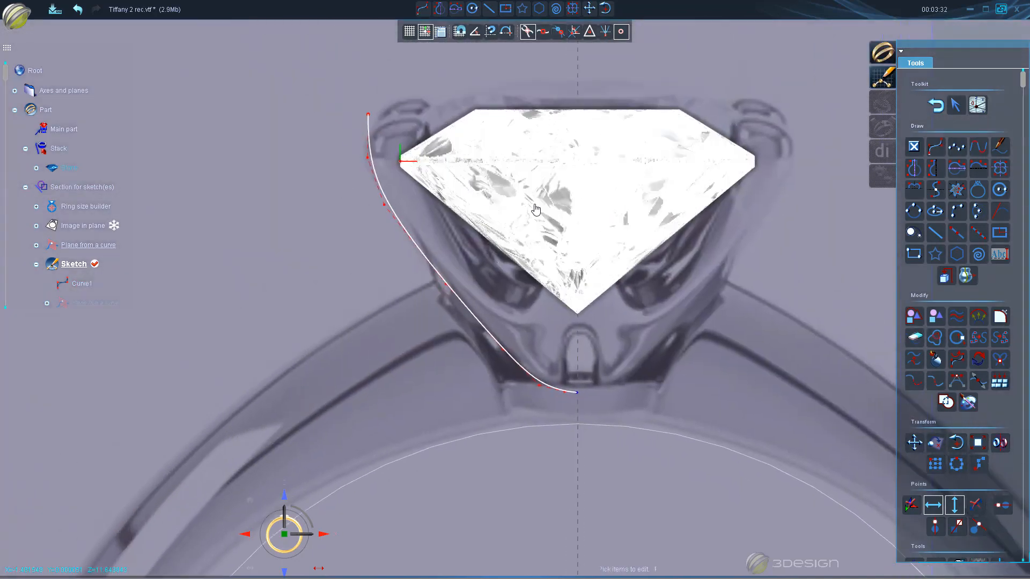
click(930, 149)
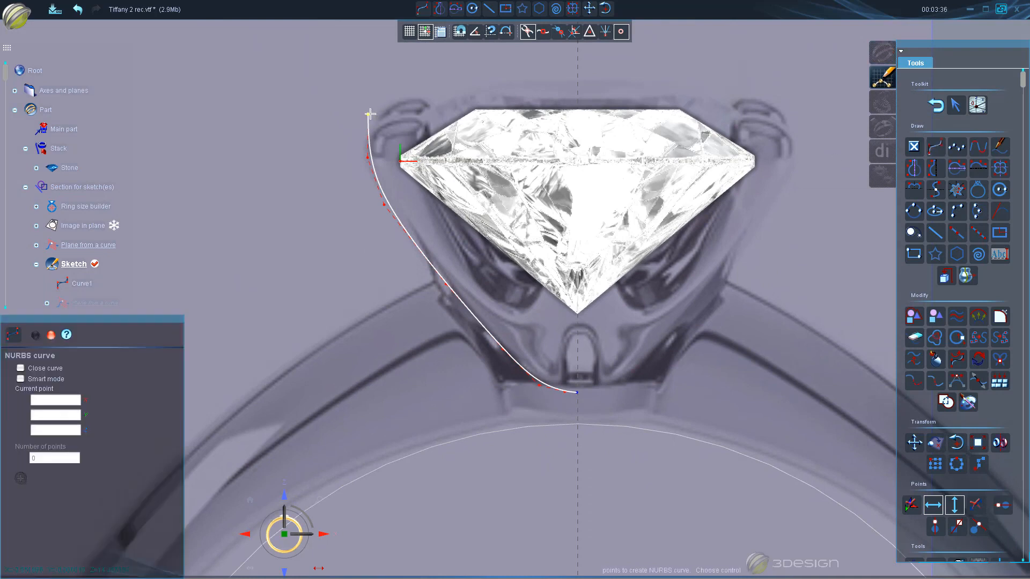
click(429, 114)
click(431, 168)
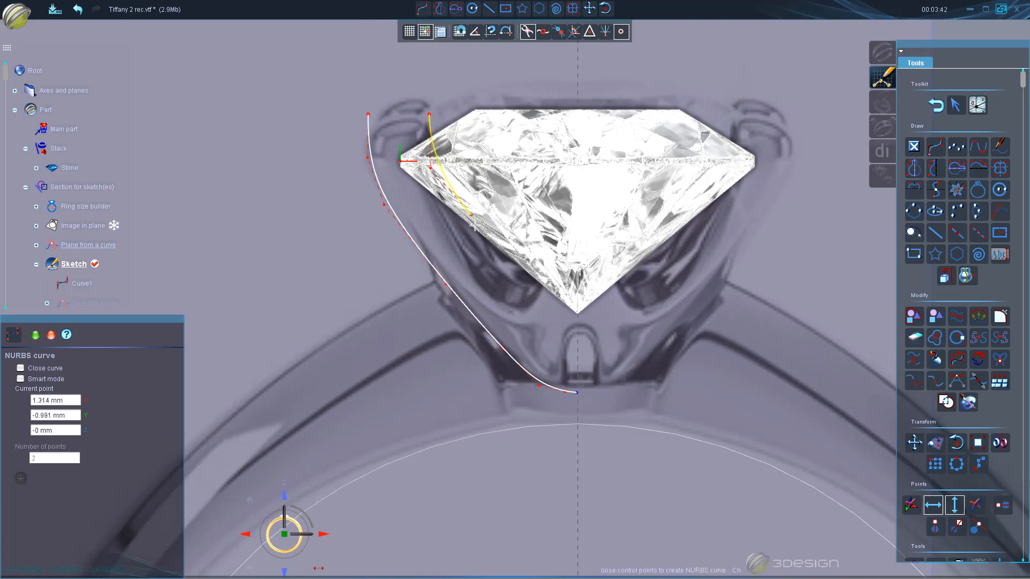
click(521, 281)
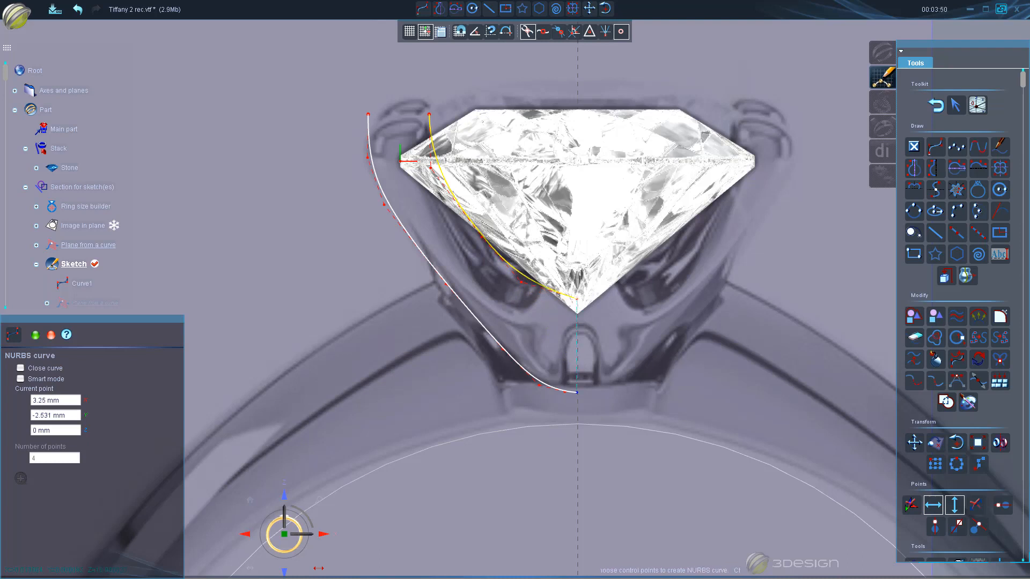
click(576, 298)
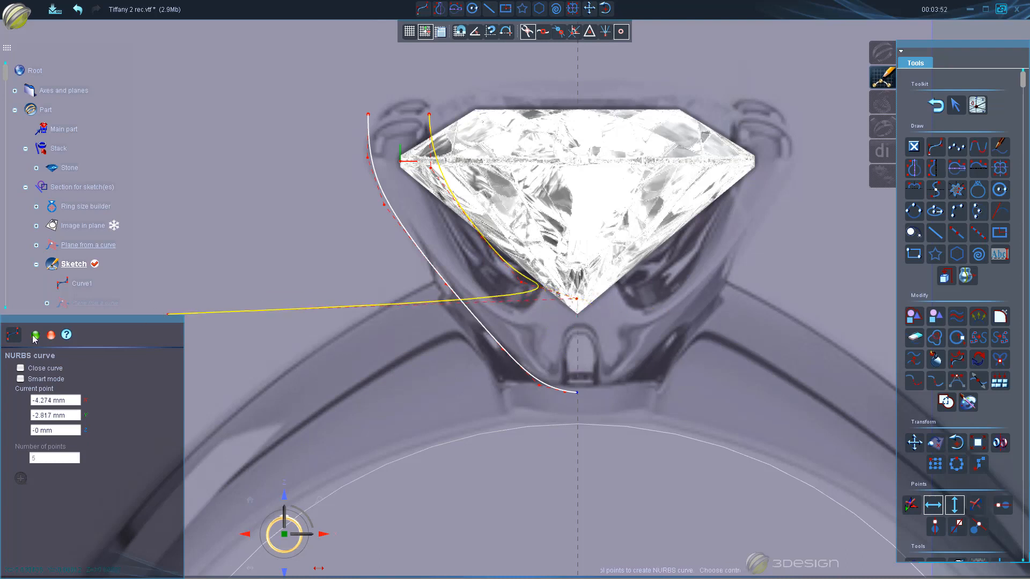
click(34, 336)
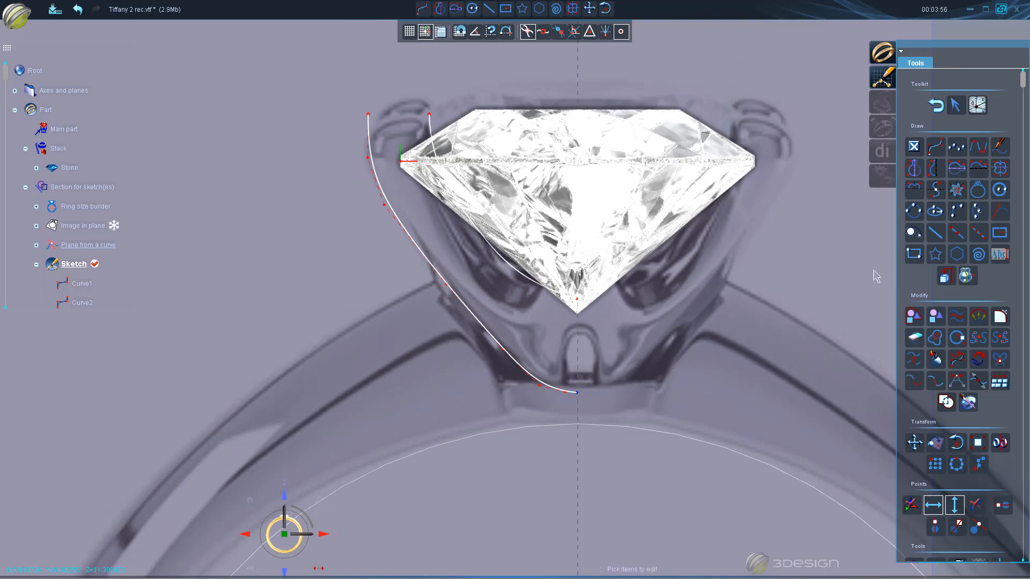
- Connect the upper ends of both profile curves with a straight line, join everything into one curve and leave the sketch
click(935, 237)
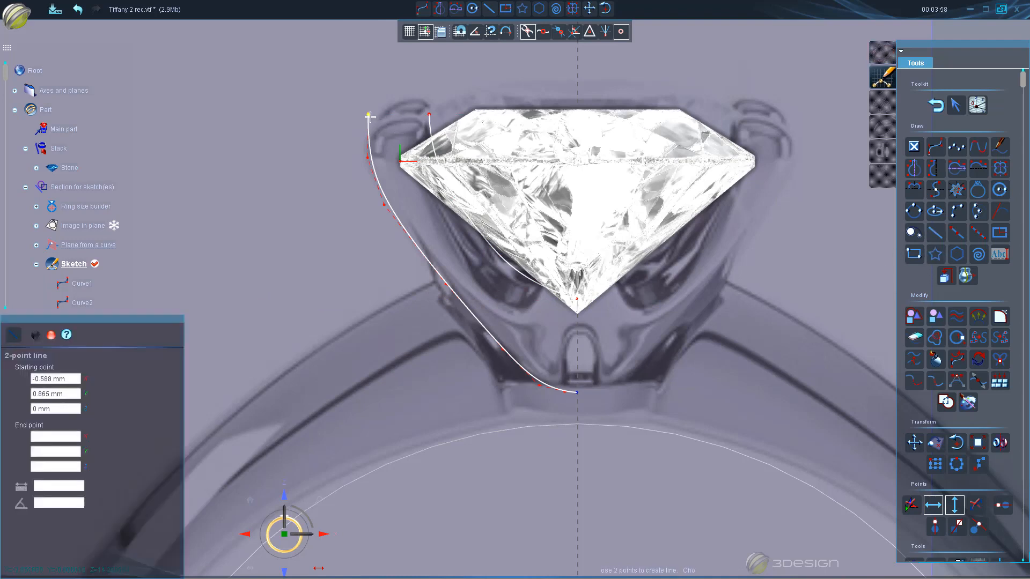
click(429, 114)
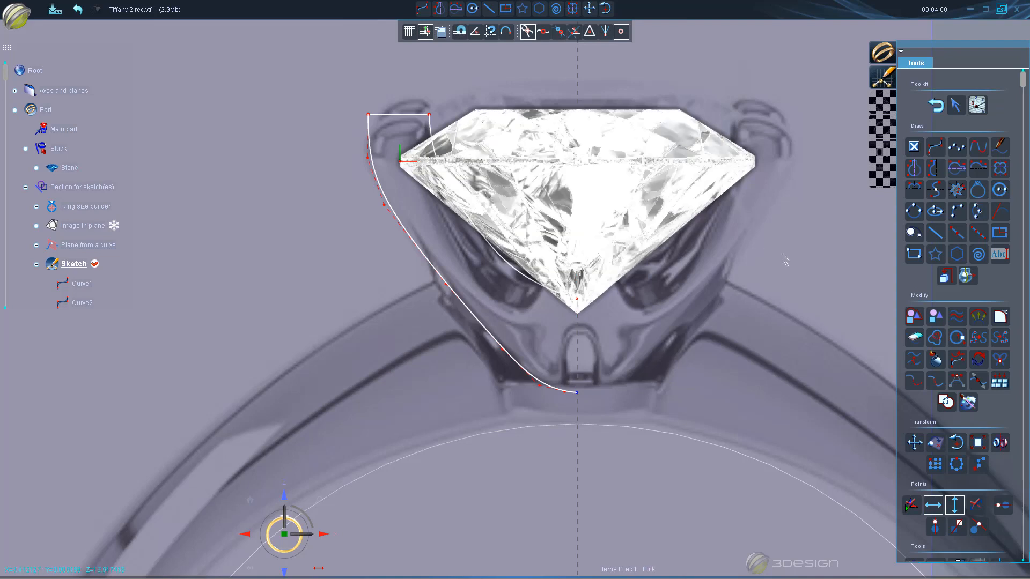
click(997, 361)
click(935, 107)
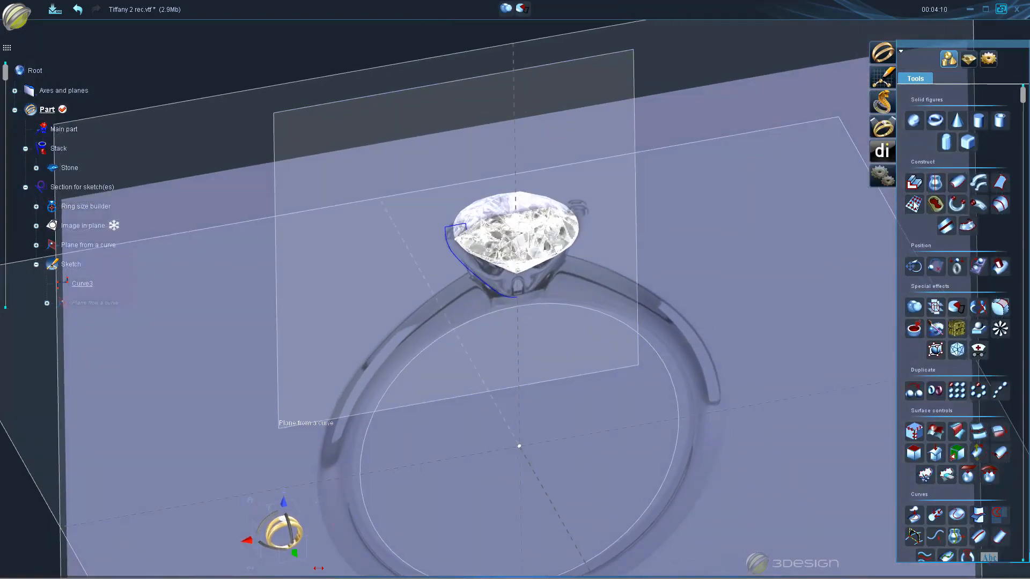
- Revolve the joined profile 360° around the OZ axis with capped ends in White gold 18K
click(936, 184)
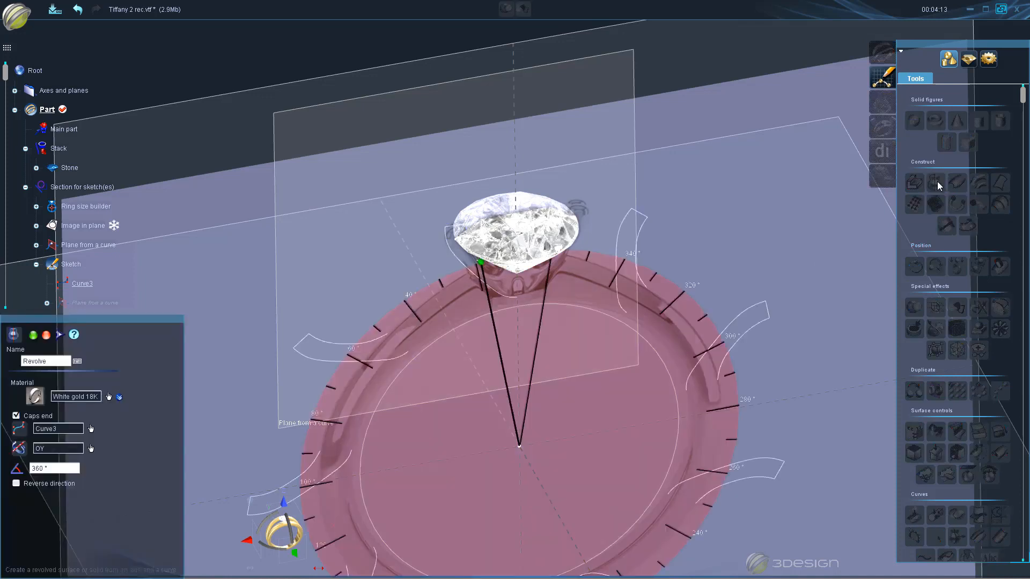
click(91, 448)
click(16, 91)
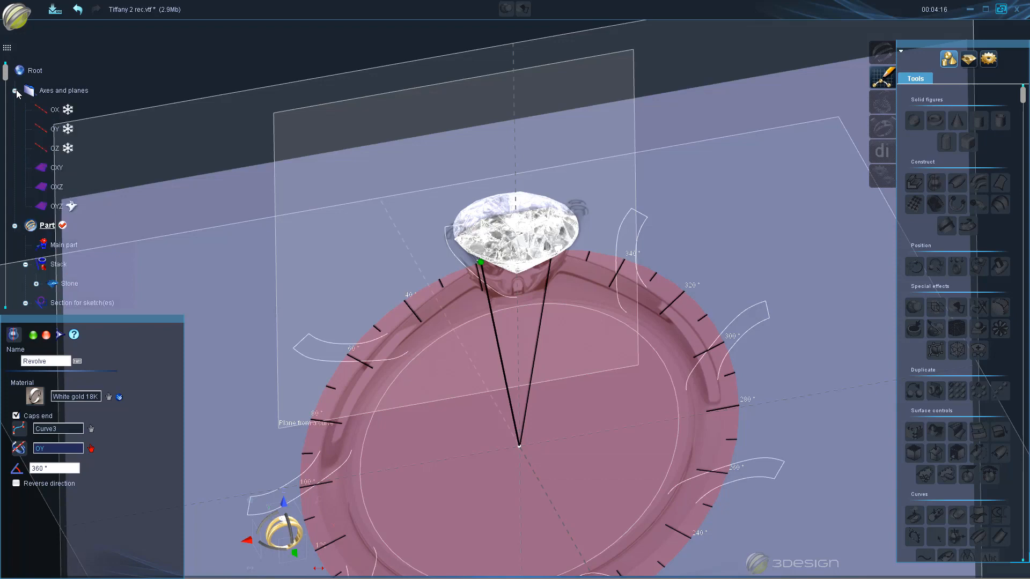
click(62, 152)
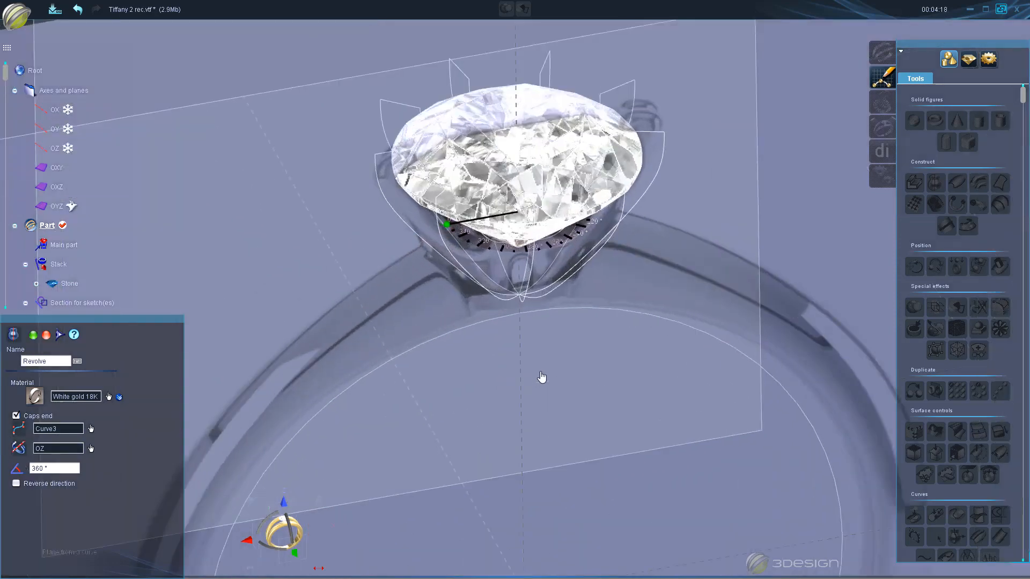
scroll(540, 377, up, 10)
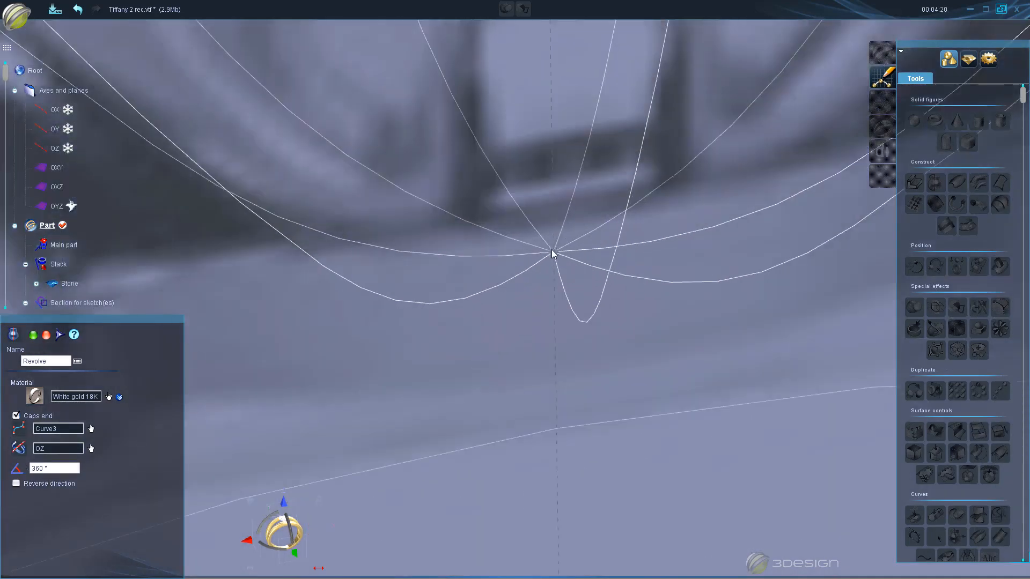
scroll(551, 253, down, 10)
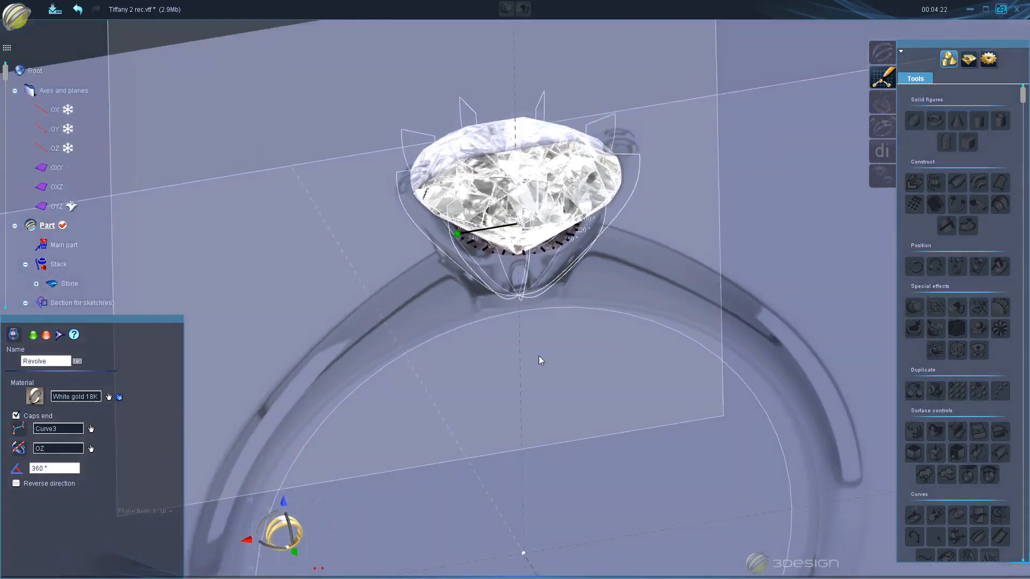
click(34, 336)
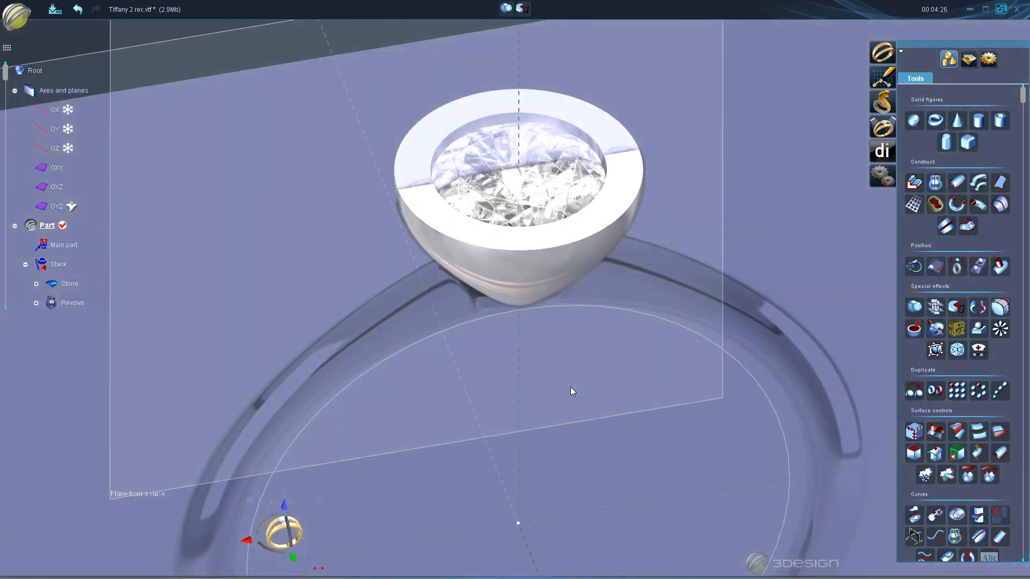
- Reopen the profile sketch, rename its joined curve "Bezel Curve" and hide it
middle_drag(571, 387, 555, 342)
scroll(555, 342, up, 3)
scroll(547, 289, down, 4)
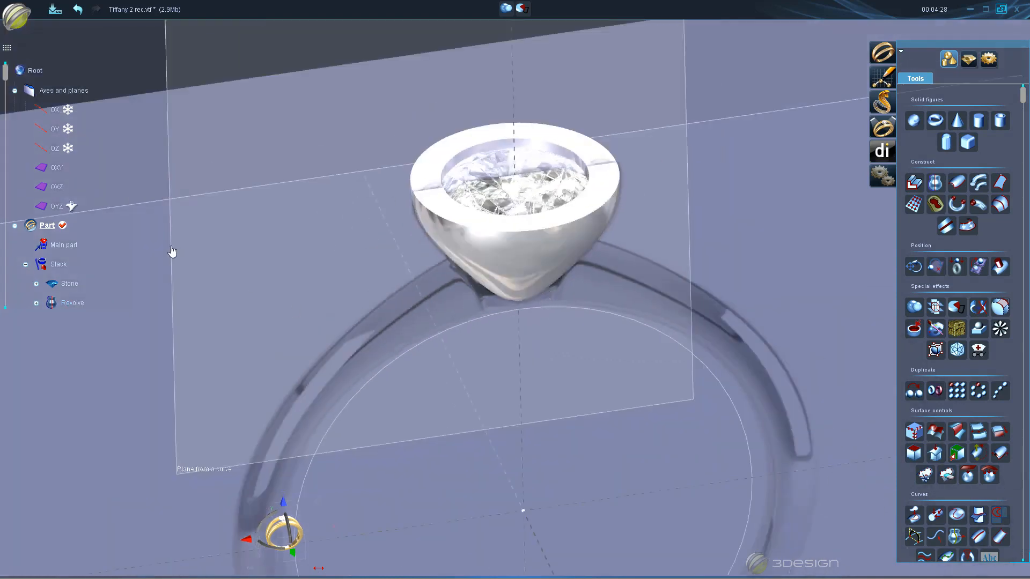
scroll(81, 275, down, 3)
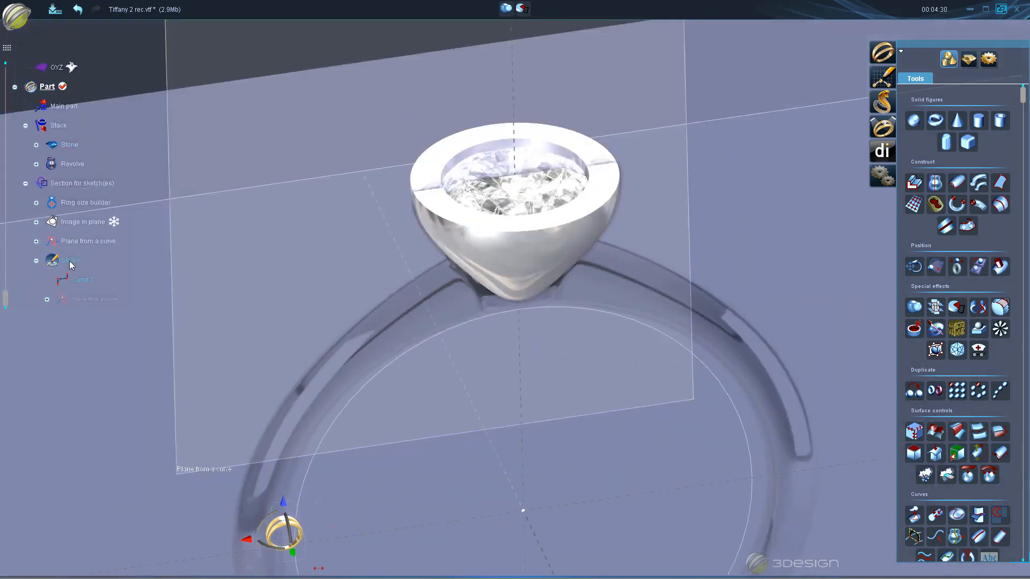
double_click(71, 262)
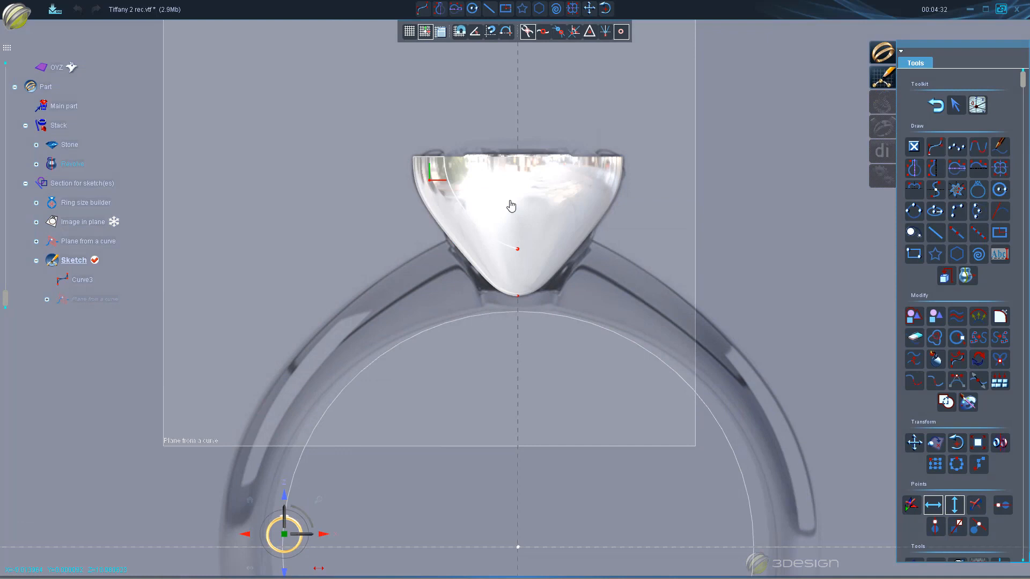
right_click(84, 283)
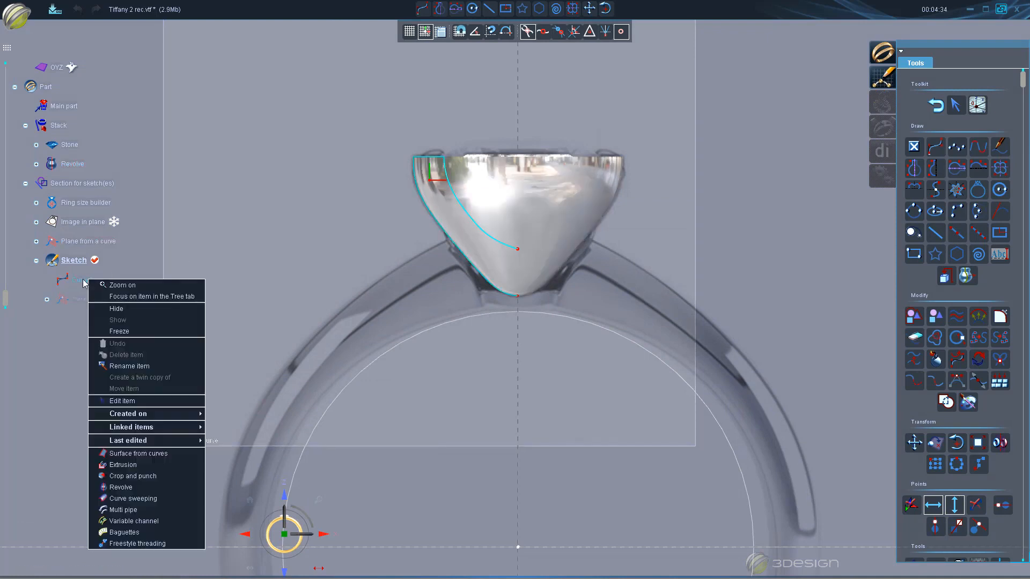
click(132, 367)
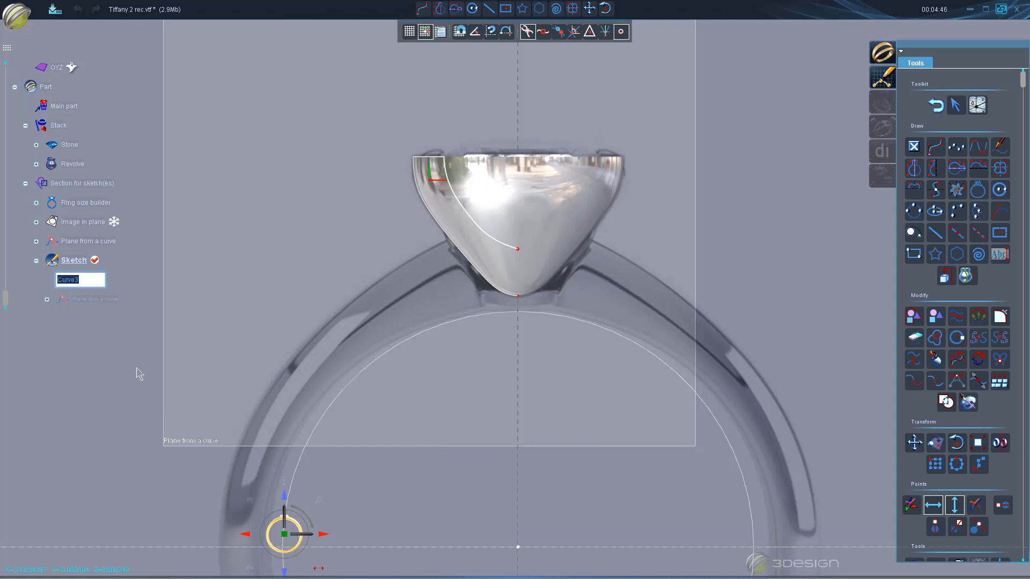
text(Bezel Curve)
key(Return)
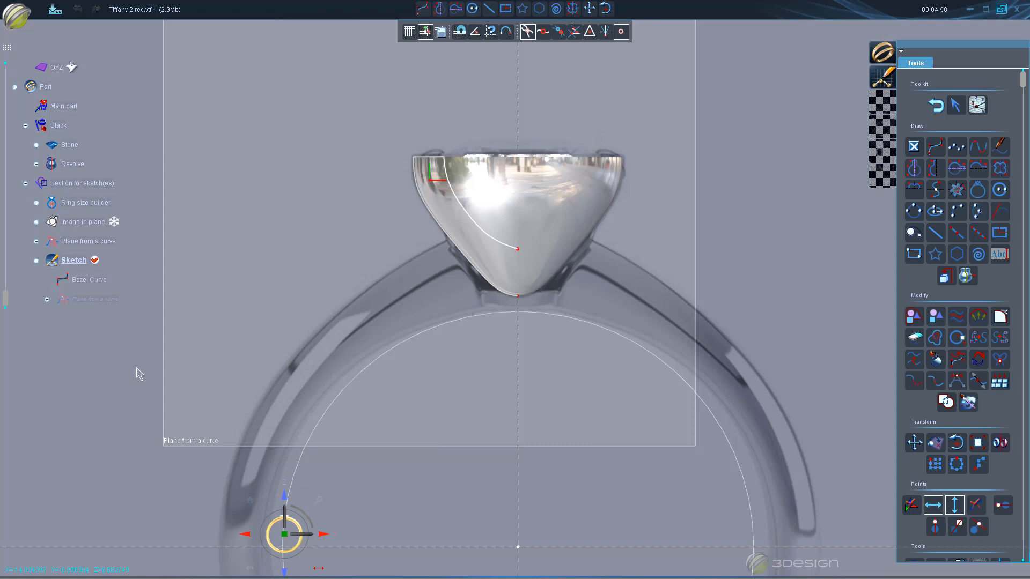
right_click(103, 280)
click(132, 314)
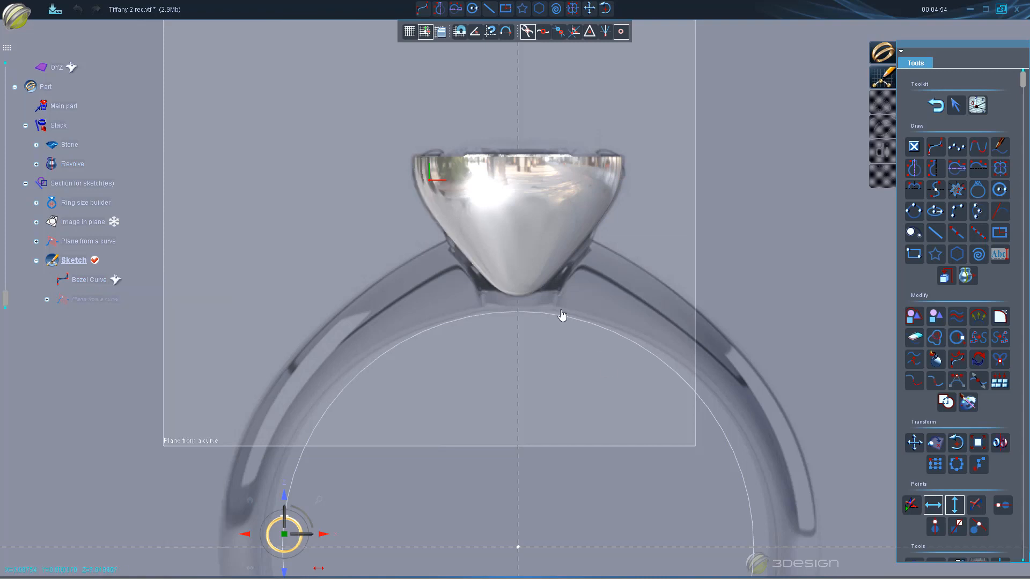
- Draw a closed symmetric curve about 3.7 mm wide and 4.1 mm high, and centre it over the bezel on the vertical axis
scroll(530, 250, up, 3)
middle_drag(519, 170, 517, 286)
scroll(565, 238, down, 3)
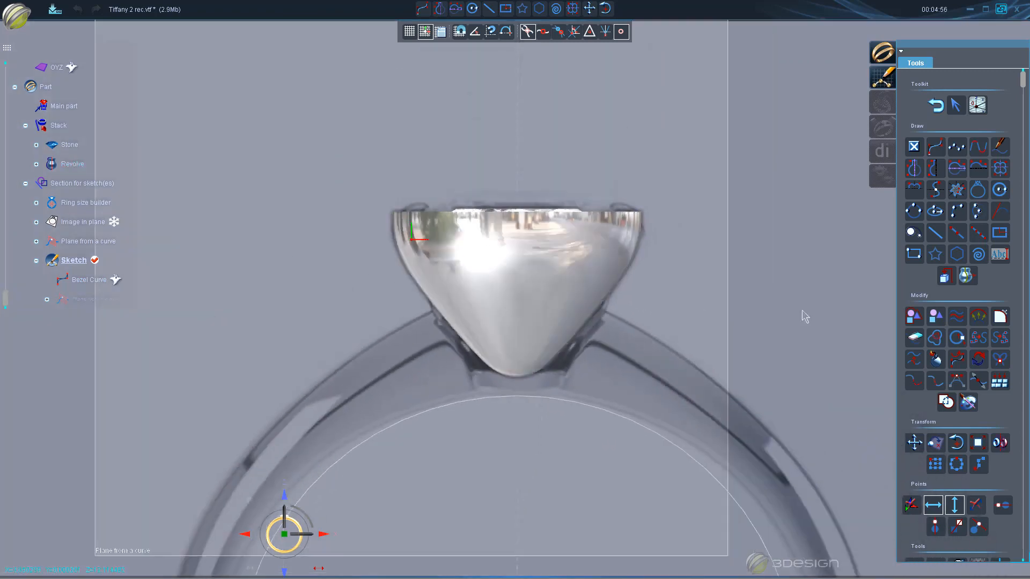
click(914, 168)
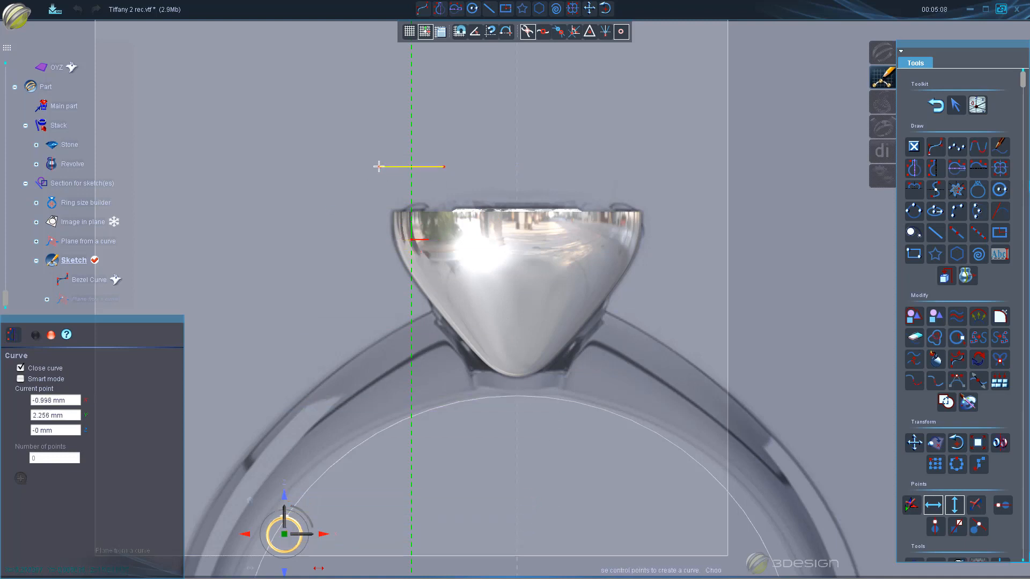
click(351, 160)
click(351, 210)
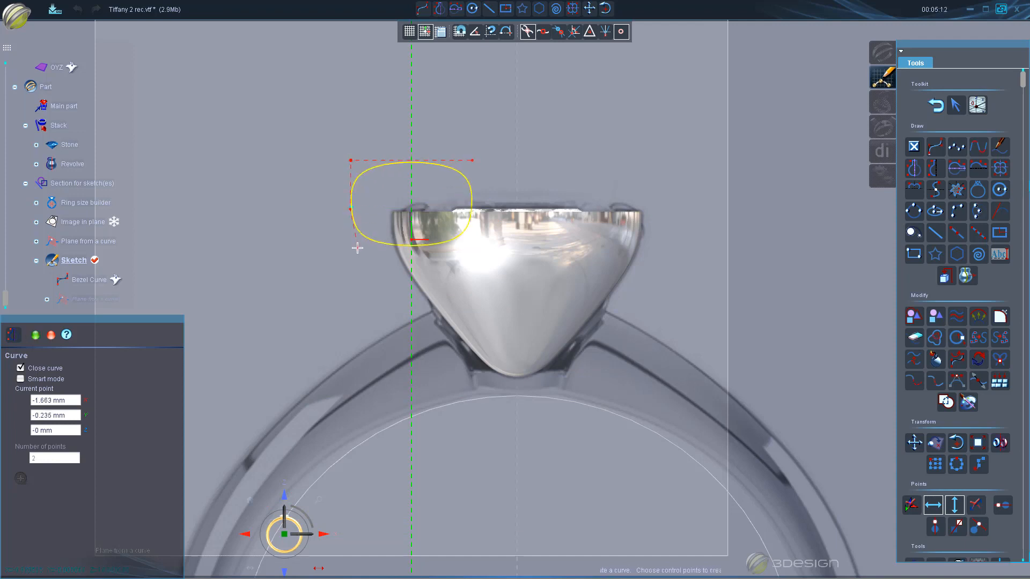
click(358, 249)
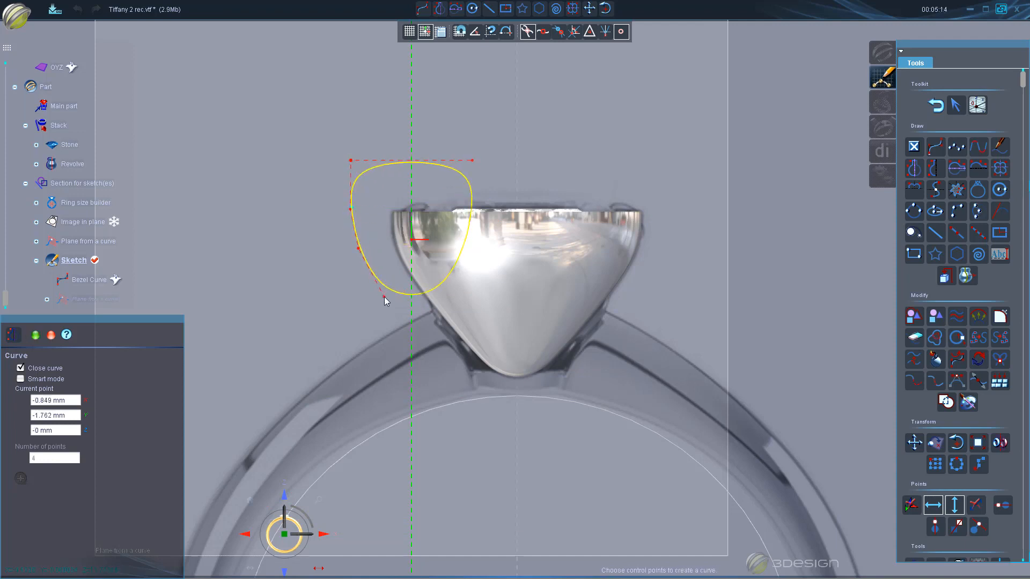
right_click(383, 295)
drag(358, 234, 462, 232)
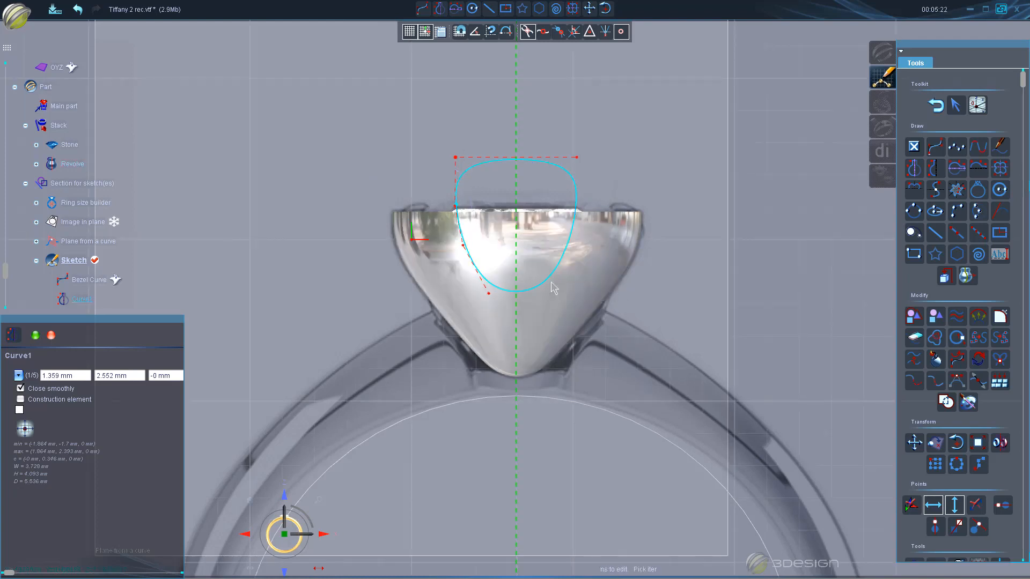
- Reshape the closed curve by widening its sides and lowering its base towards the bezel's tip, and leave the sketch
scroll(548, 284, up, 2)
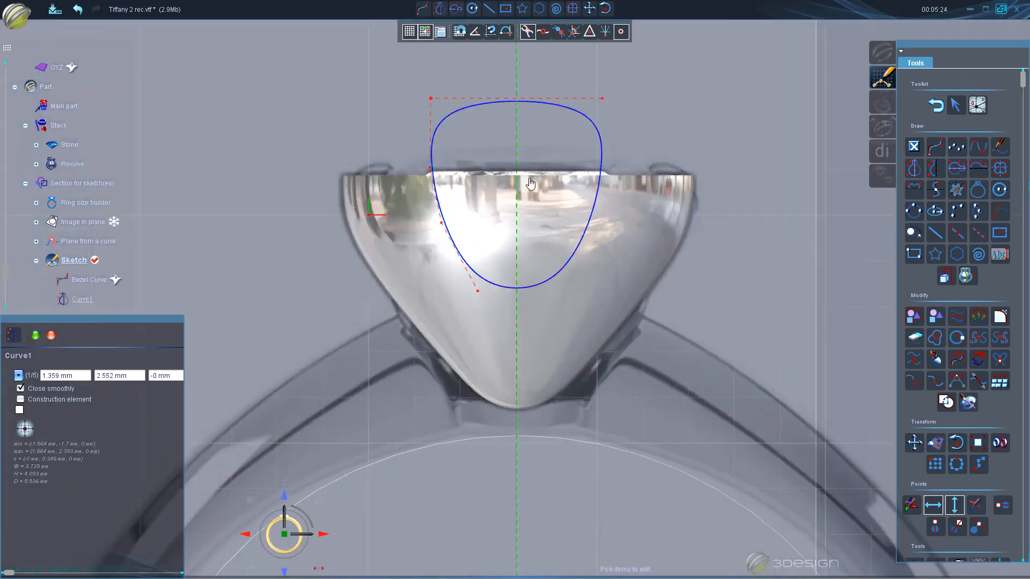
drag(477, 292, 490, 333)
drag(442, 223, 418, 239)
drag(430, 167, 413, 170)
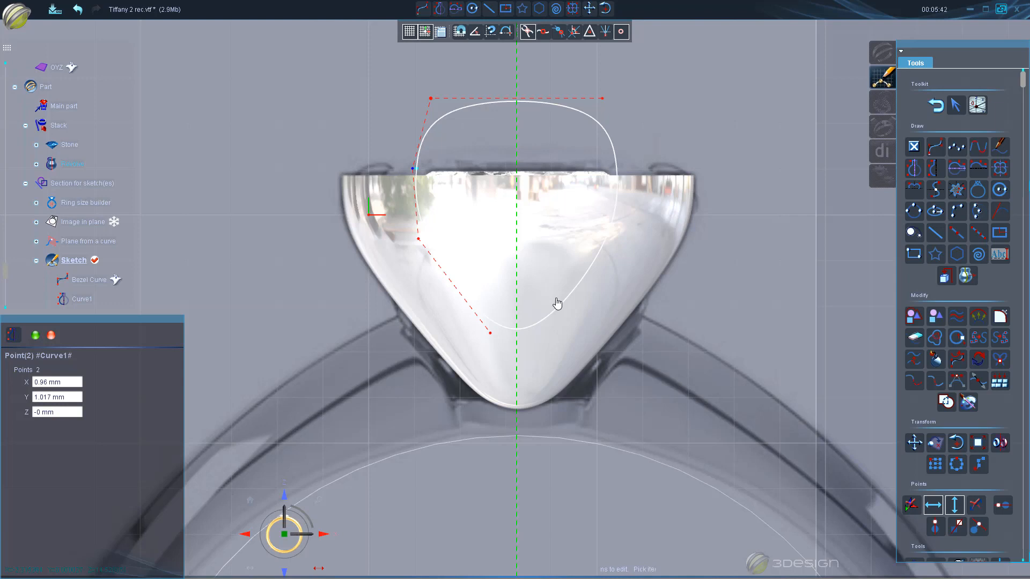
click(36, 336)
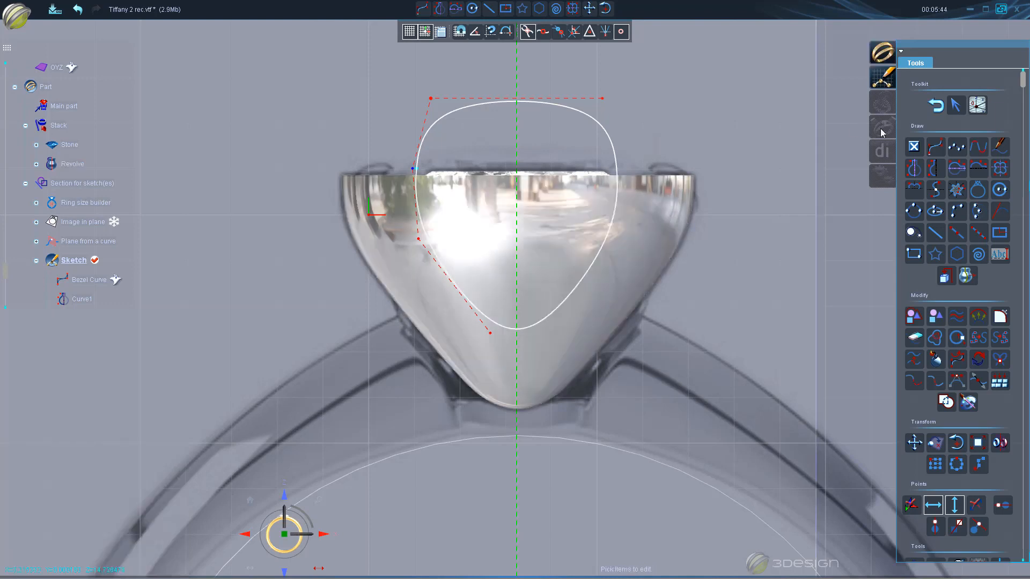
click(936, 106)
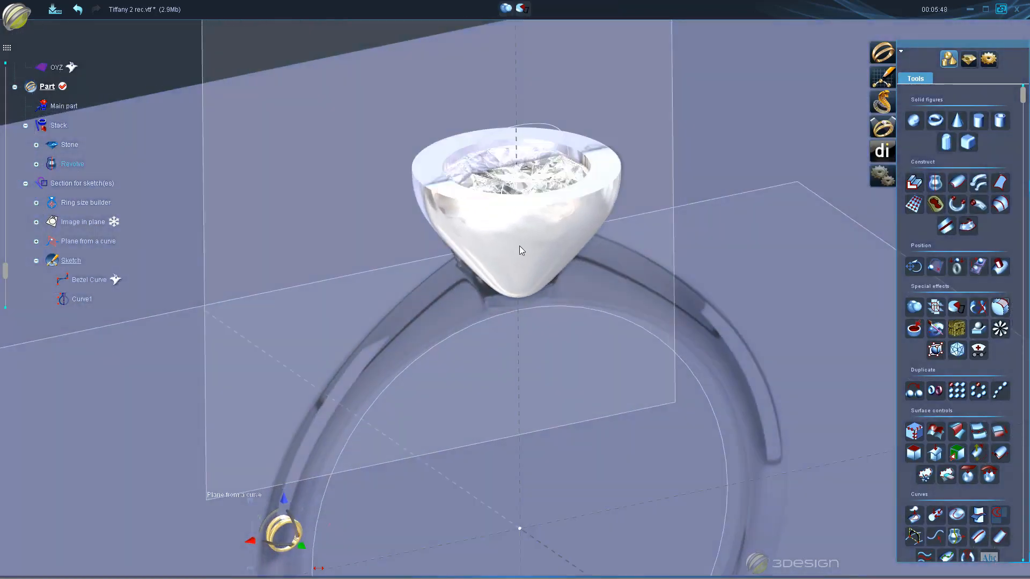
- Rename the closed curve "Bezel Cutout"
scroll(569, 304, up, 2)
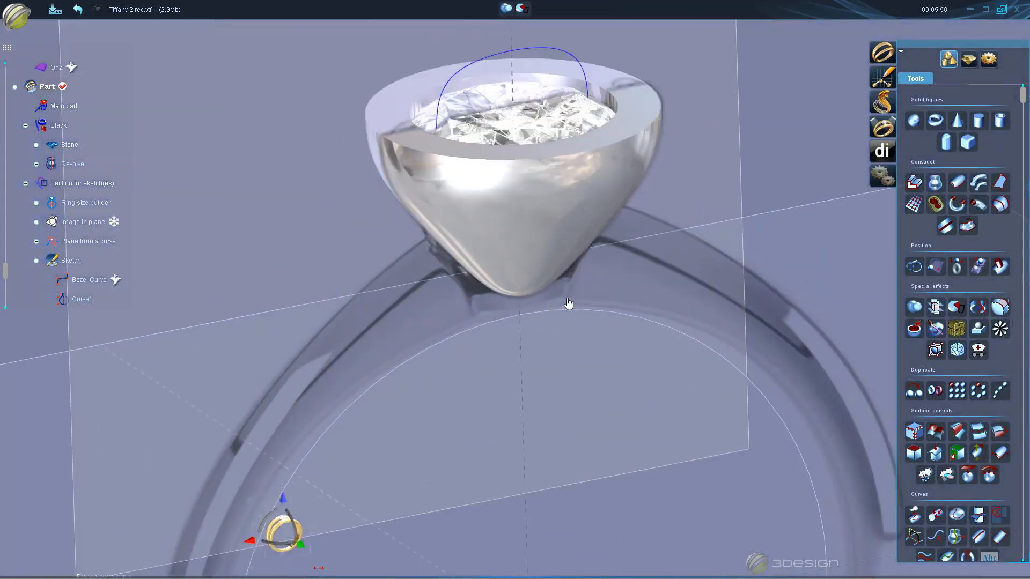
right_click(82, 302)
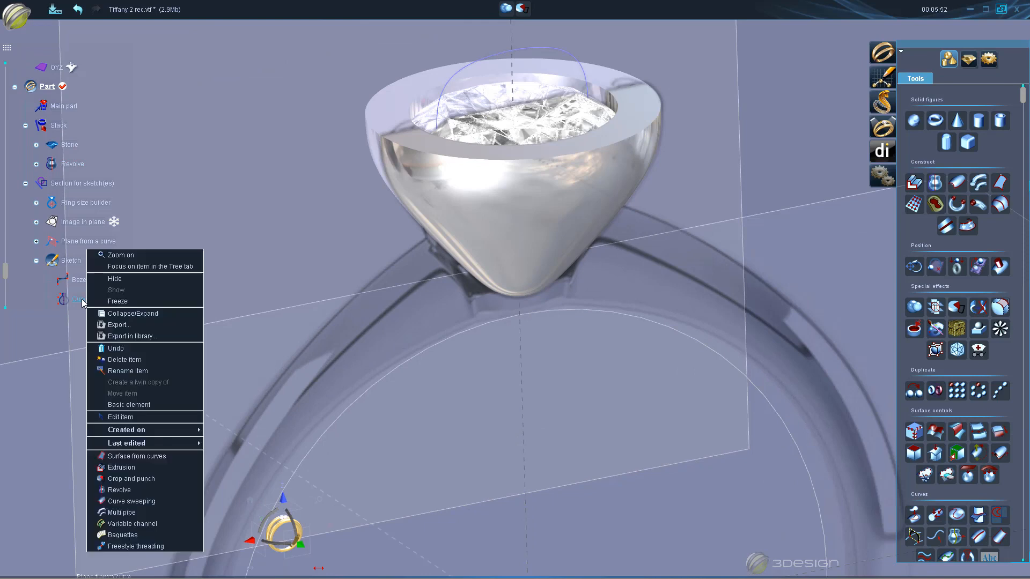
click(129, 371)
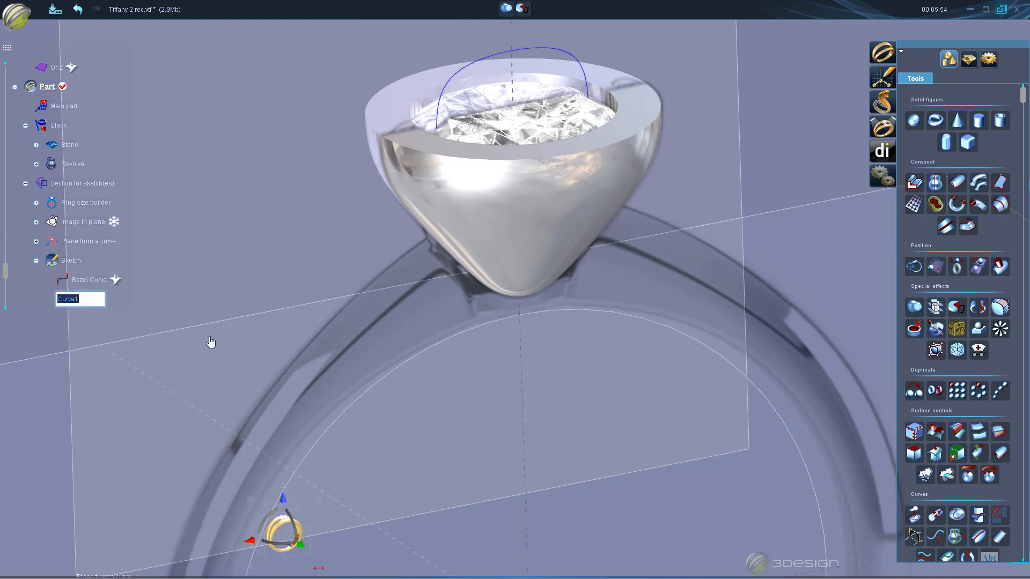
text(Bezel Cutout)
key(Return)
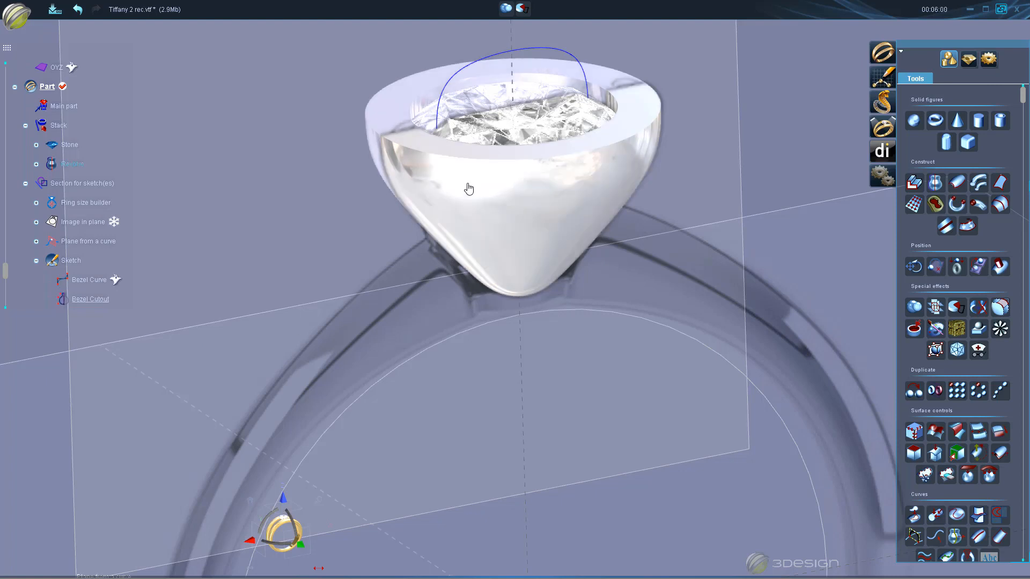
- Extrude the Bezel Cutout curve about 4.38 mm outward through the bezel wall with capped ends in White gold 18K
click(914, 182)
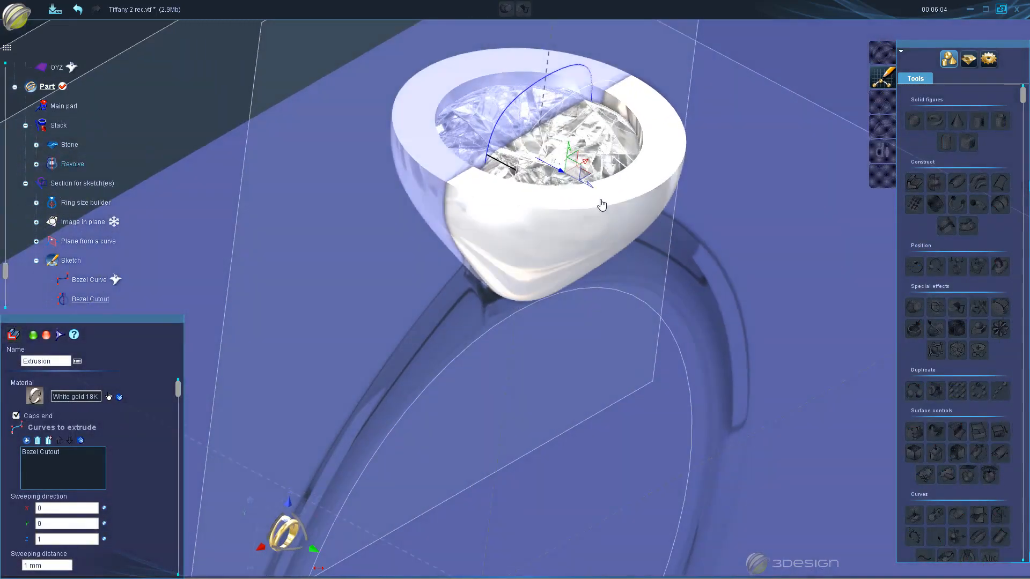
drag(591, 193, 690, 258)
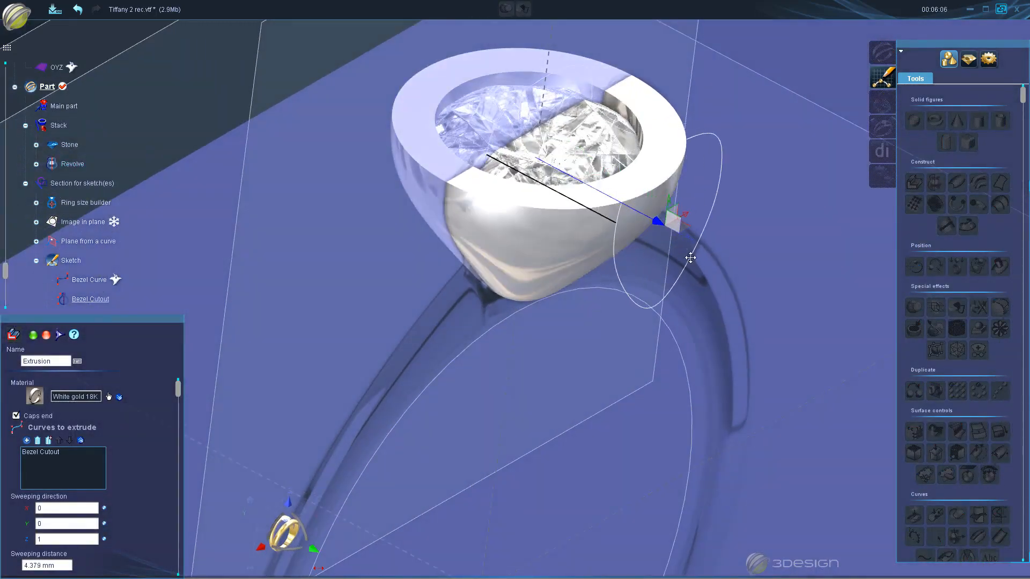
middle_drag(563, 296, 684, 359)
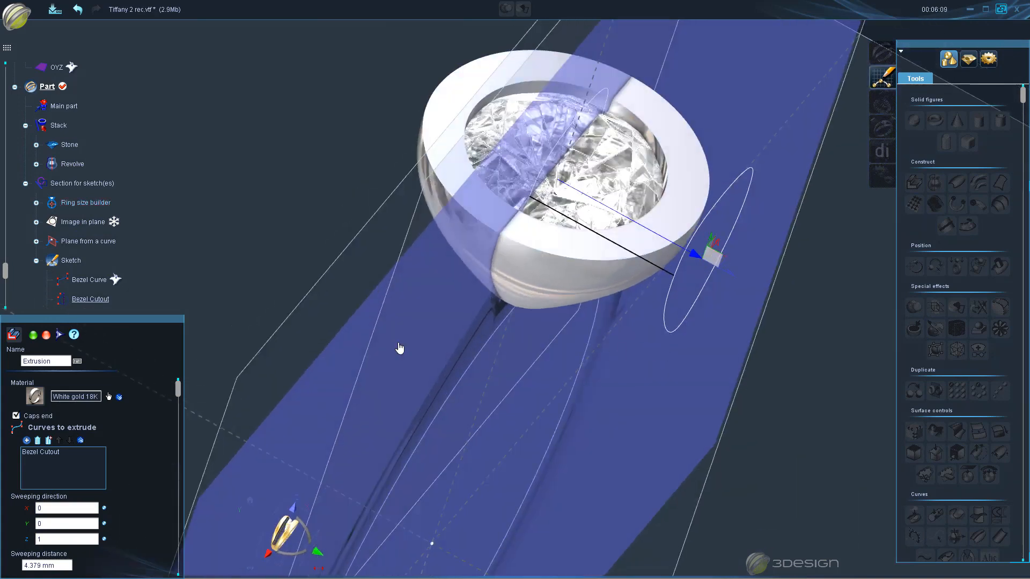
click(33, 335)
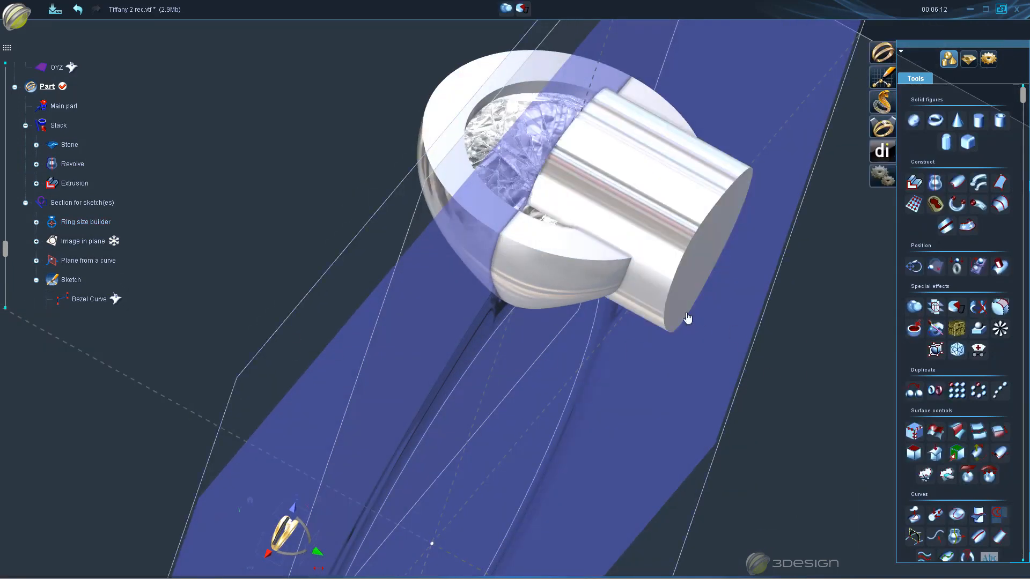
- Hide the reference image plane to leave a clear view of the bezel and the extrusion
right_click(90, 247)
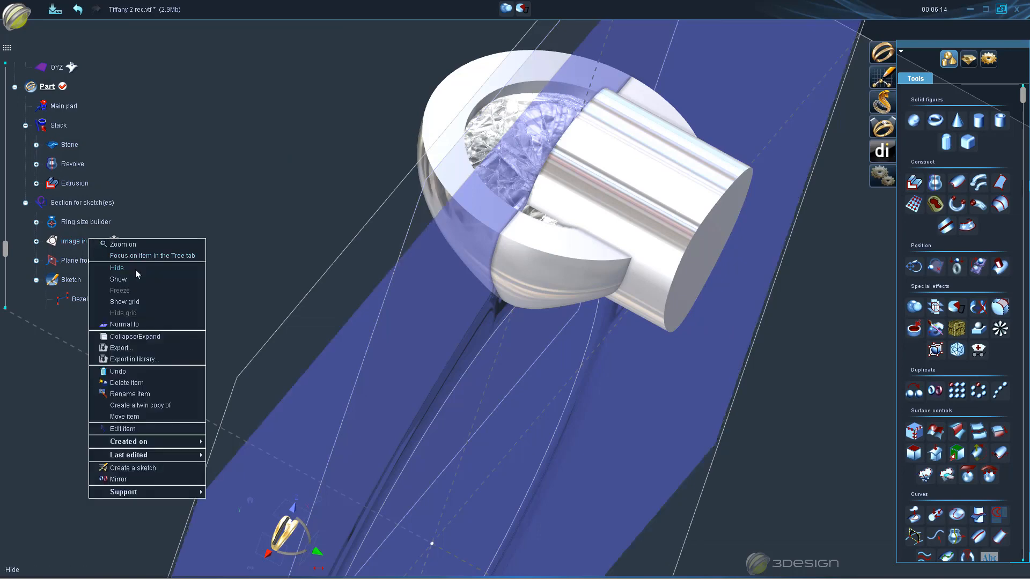
click(135, 269)
middle_drag(745, 416, 538, 239)
scroll(423, 288, down, 3)
middle_drag(422, 288, 533, 295)
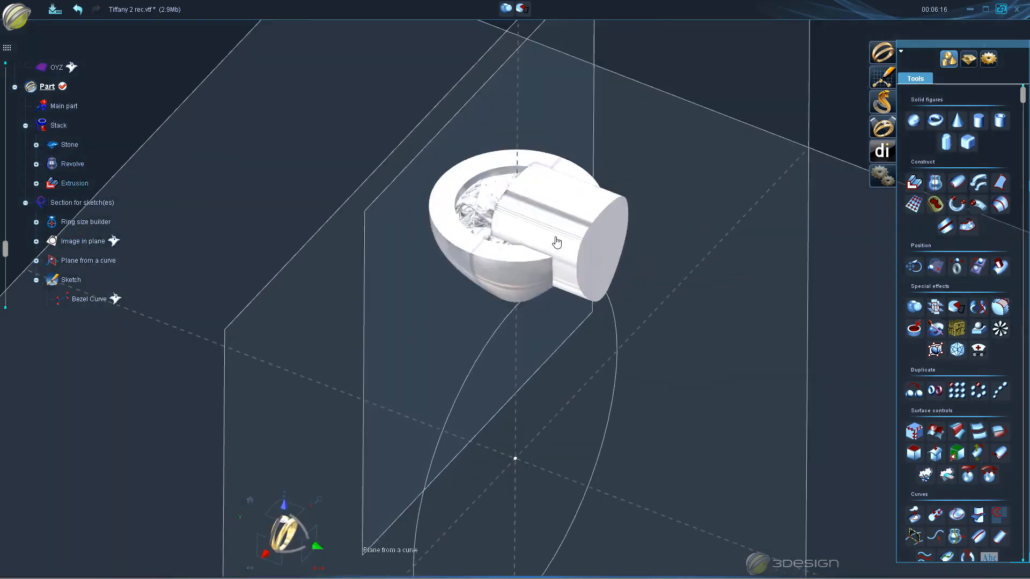
- Taper the extrusion from its back face at the ring's centre, with the first scale reduced to about 24 %
click(577, 239)
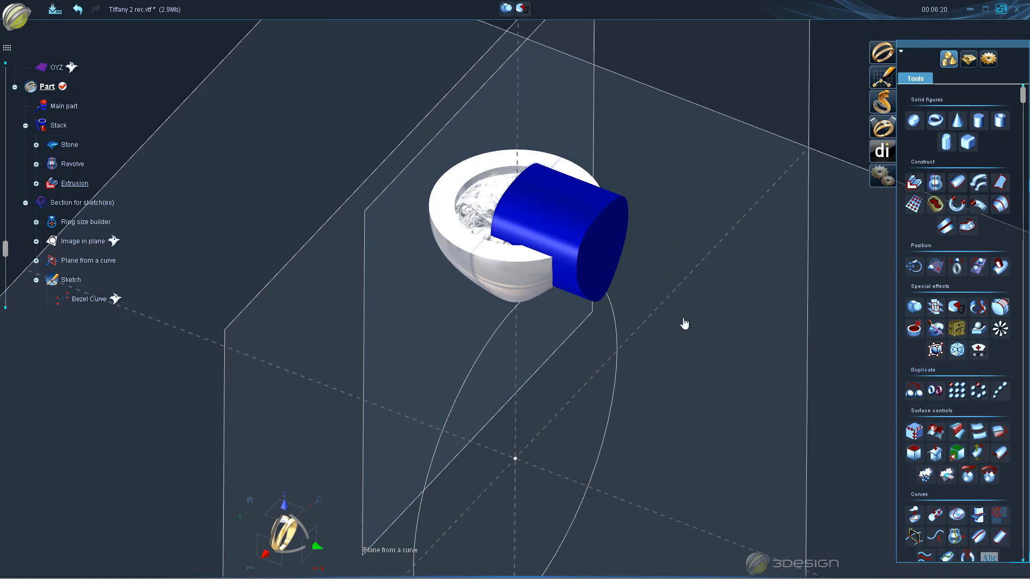
scroll(683, 322, up, 3)
middle_drag(668, 322, 604, 374)
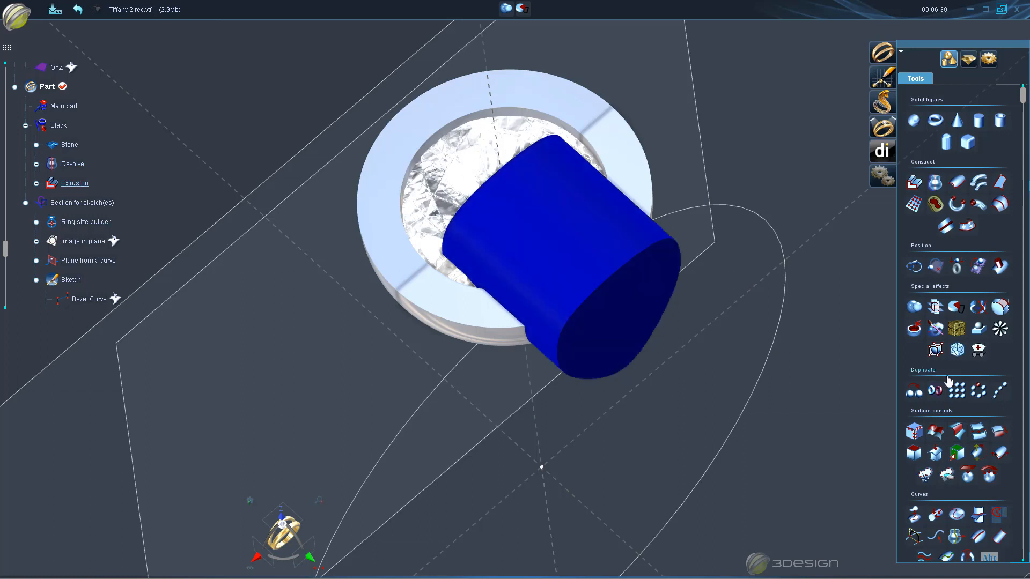
scroll(971, 424, down, 3)
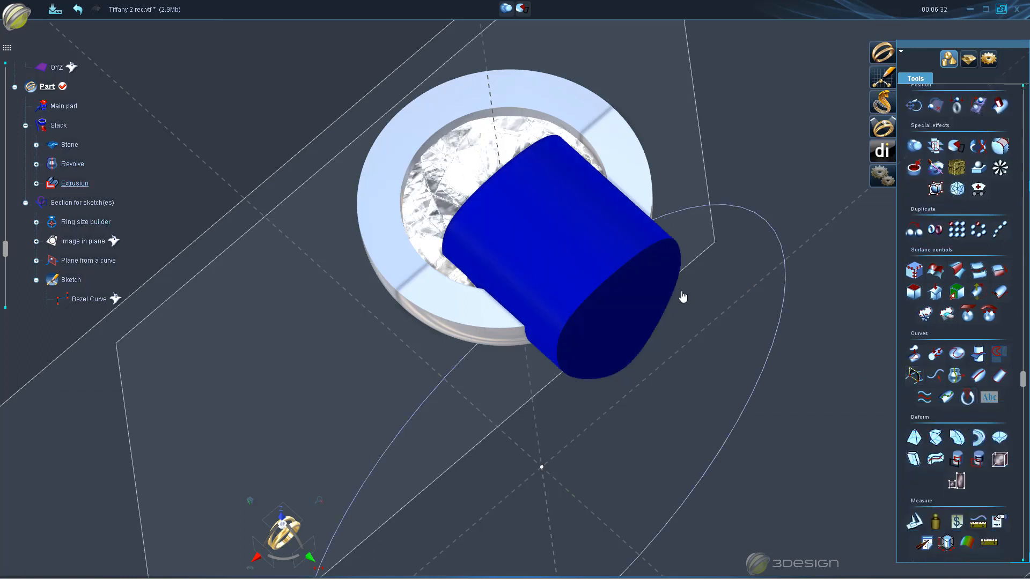
click(914, 437)
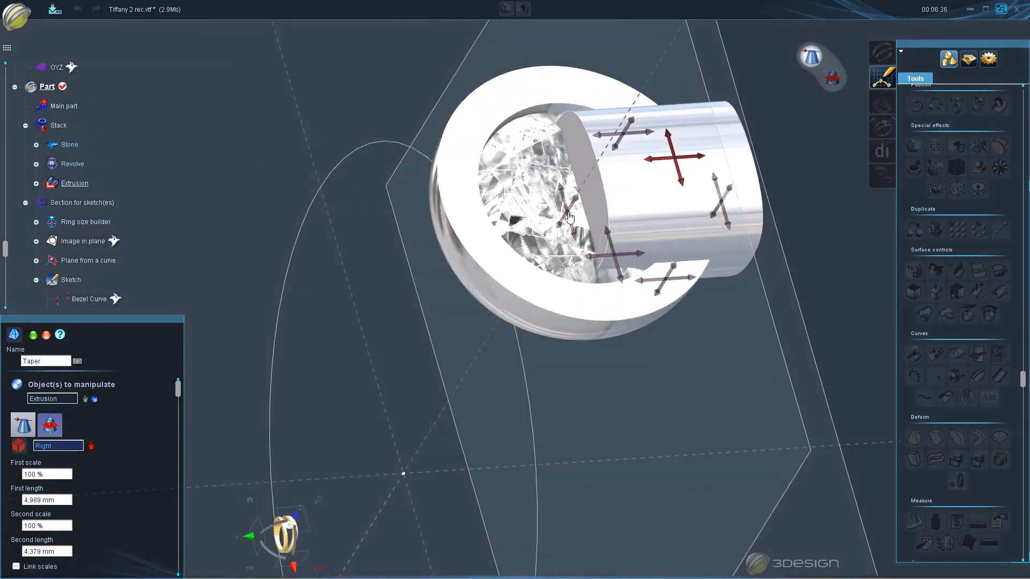
click(569, 217)
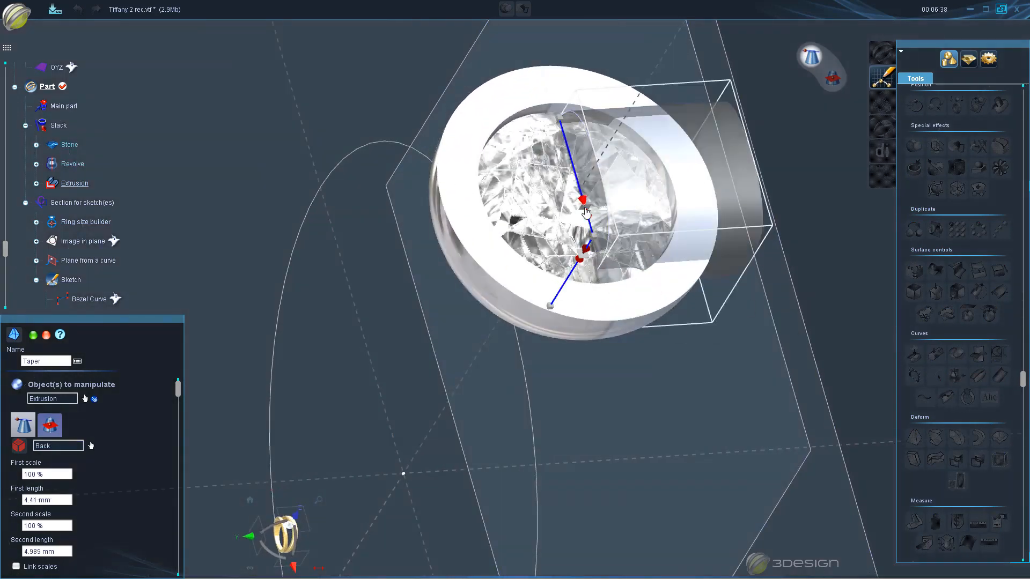
drag(584, 207, 590, 230)
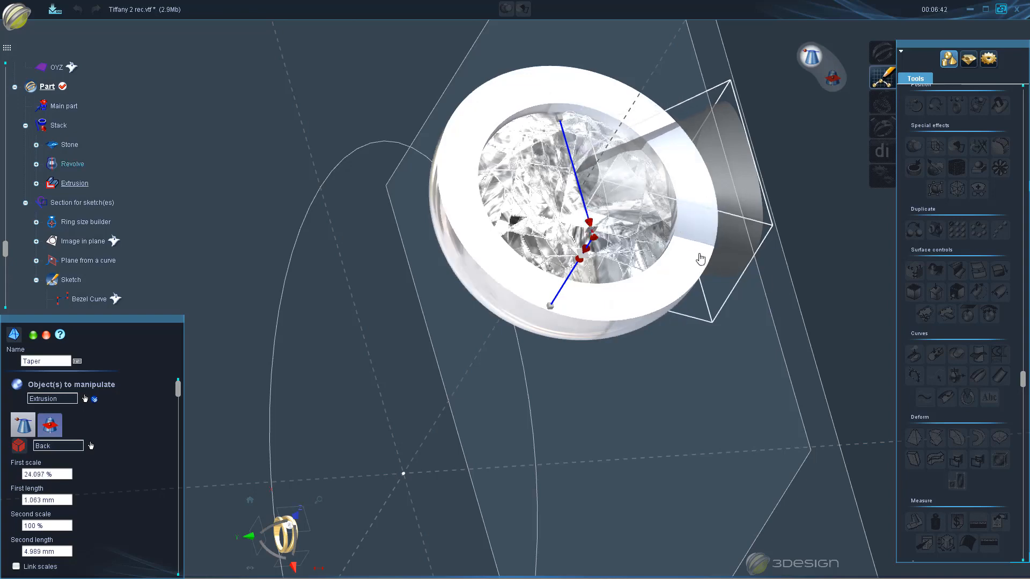
middle_drag(705, 325, 561, 361)
click(33, 336)
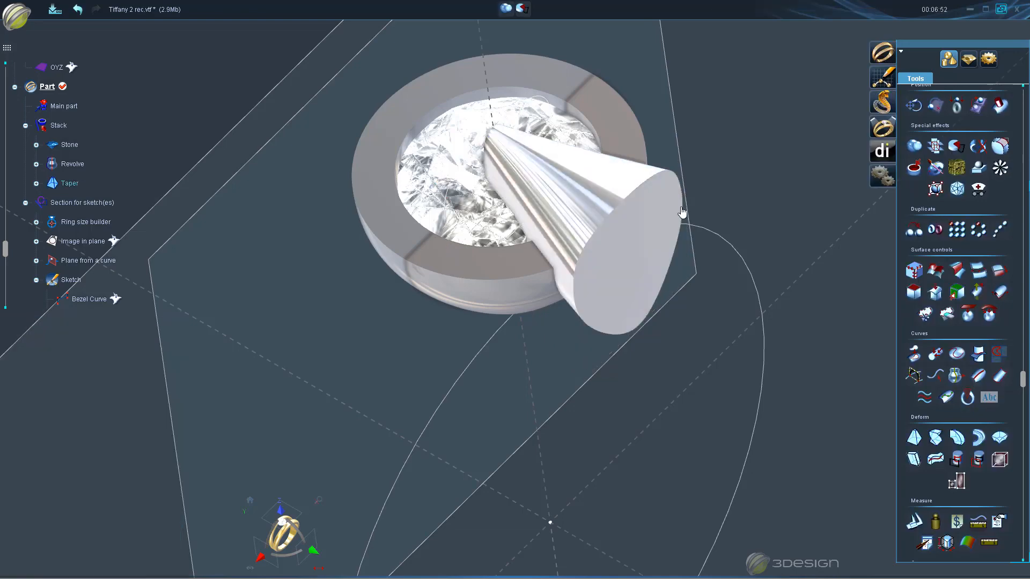
- Duplicate the tapered solid circularly around the OZ axis, with 4 copies over a 360° sweep
scroll(724, 301, down, 3)
middle_drag(770, 386, 613, 375)
scroll(614, 375, up, 3)
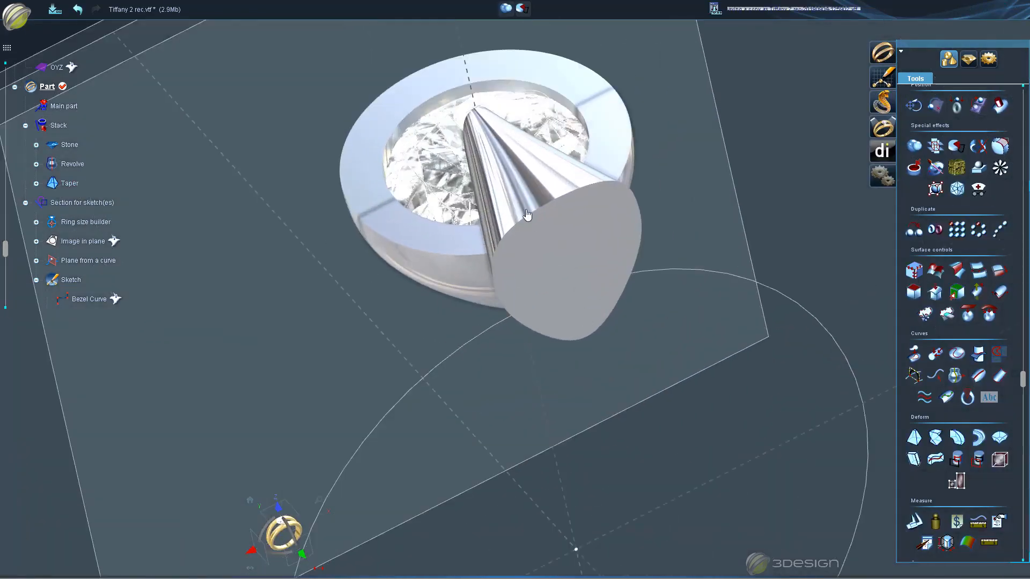
click(579, 242)
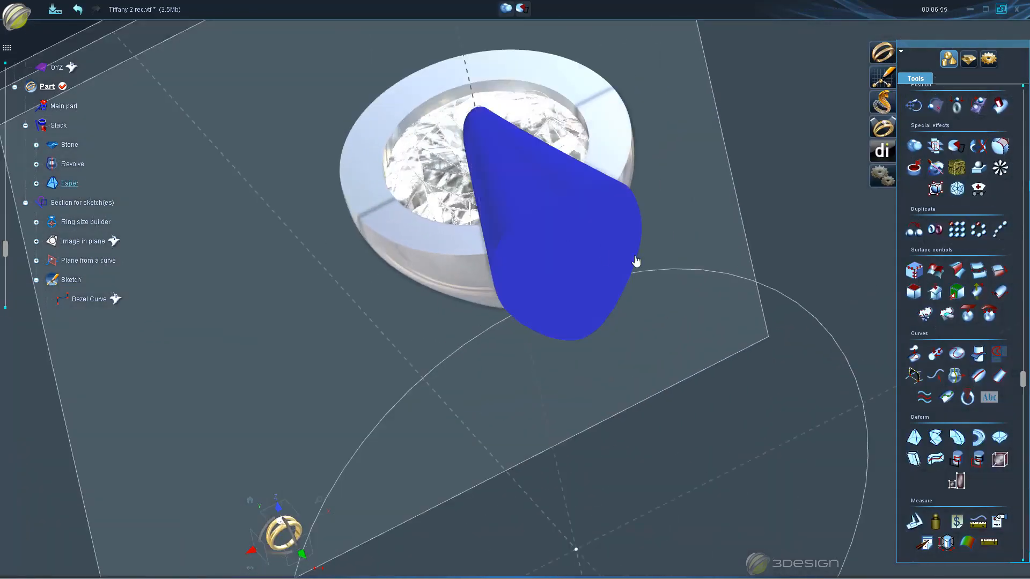
click(978, 229)
double_click(60, 529)
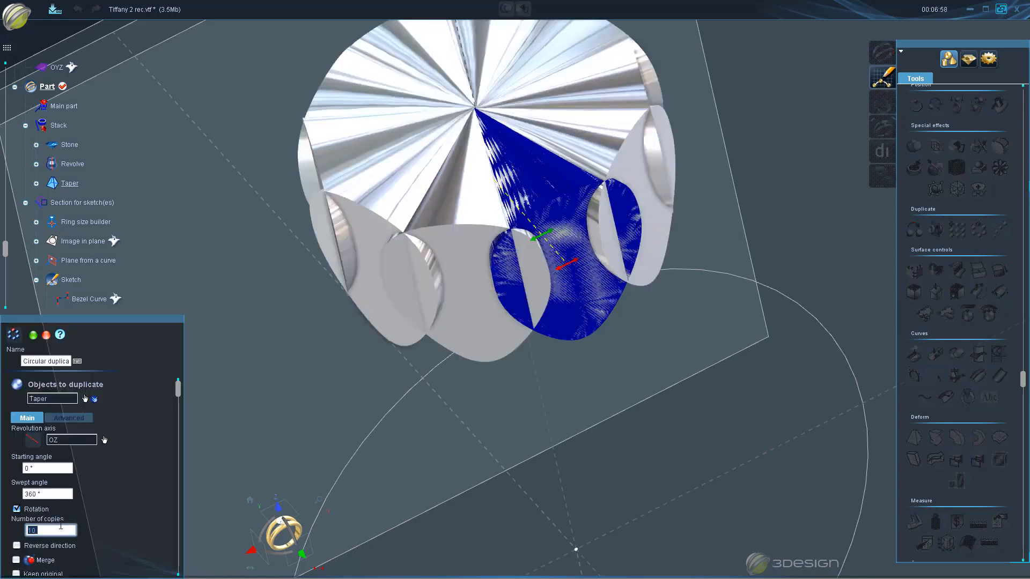
text(4)
key(Return)
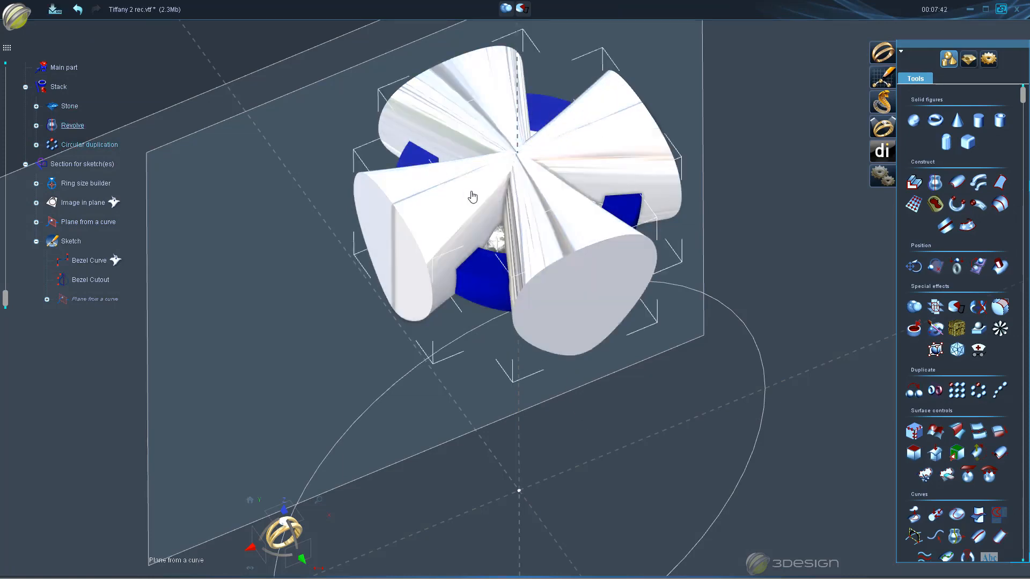
- Subtract the four tapered solids from the revolved bezel with a Boolean operation in White gold 18K, leaving four prongs
click(527, 176)
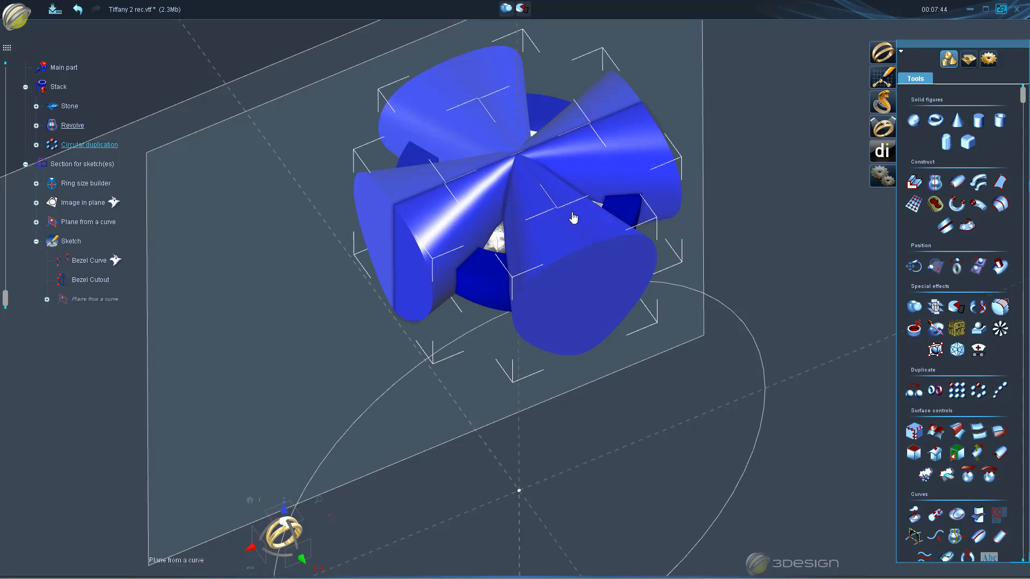
click(720, 297)
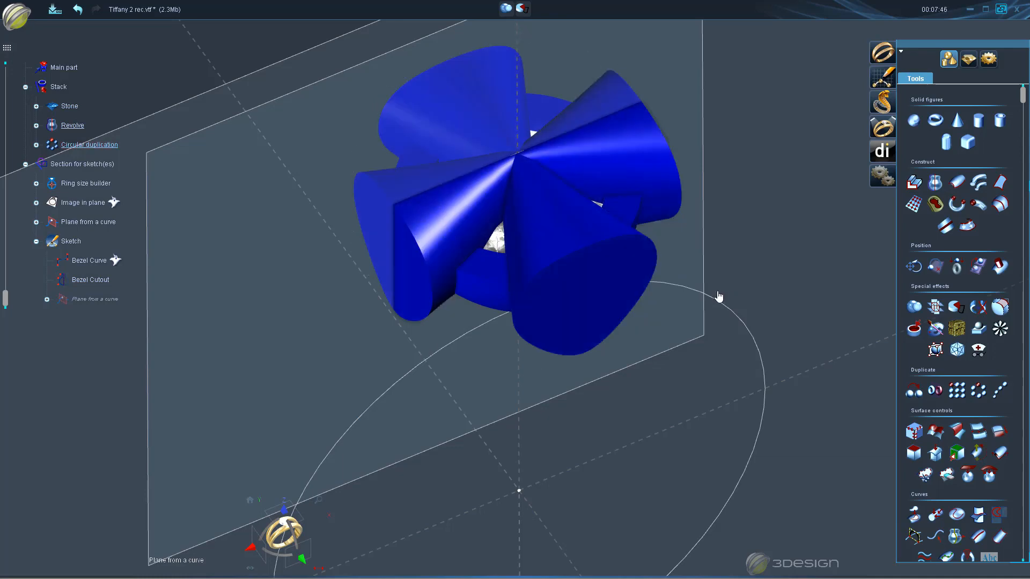
click(524, 104)
right_drag(547, 287, 502, 308)
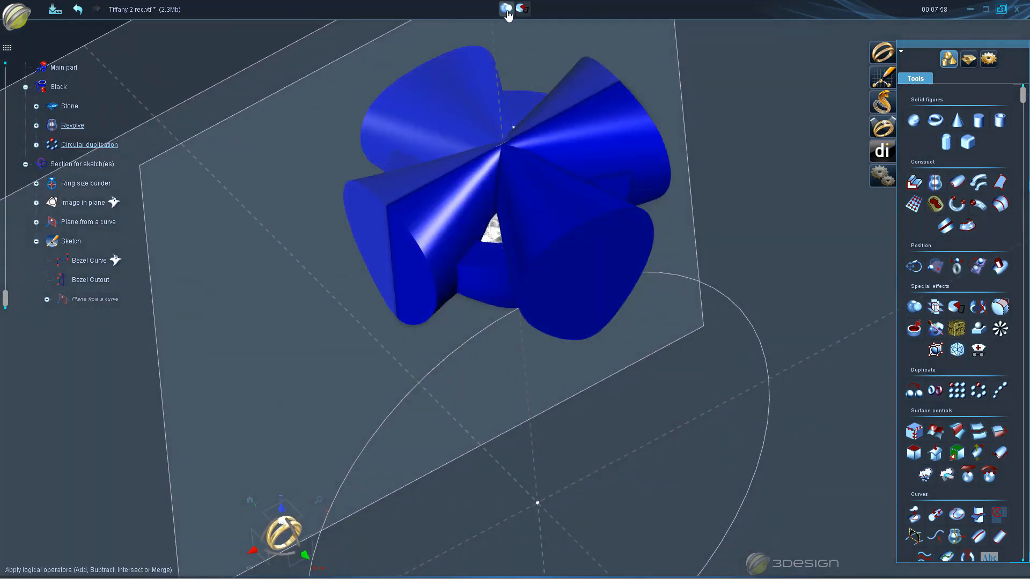
click(506, 8)
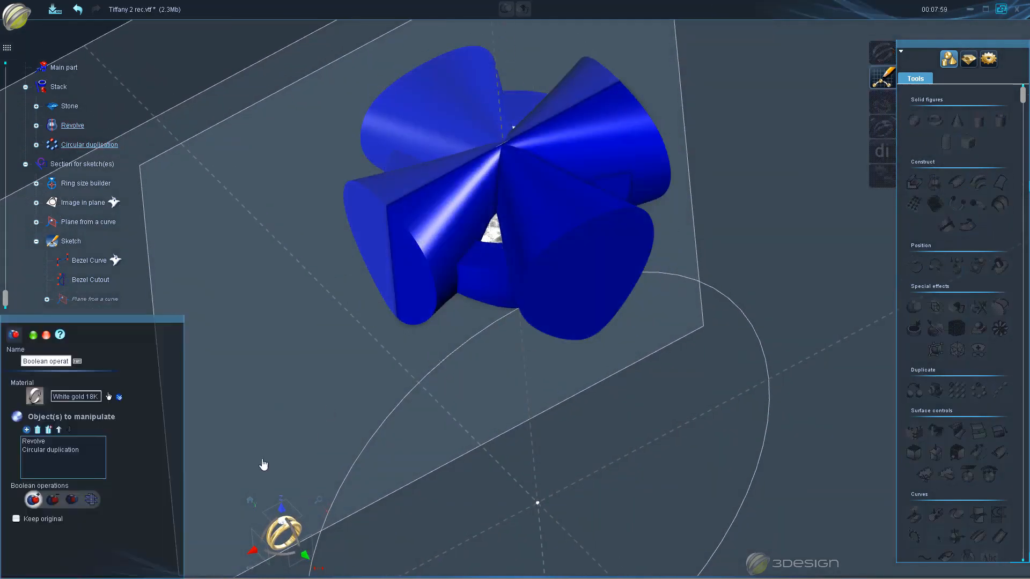
click(33, 335)
right_drag(429, 387, 566, 379)
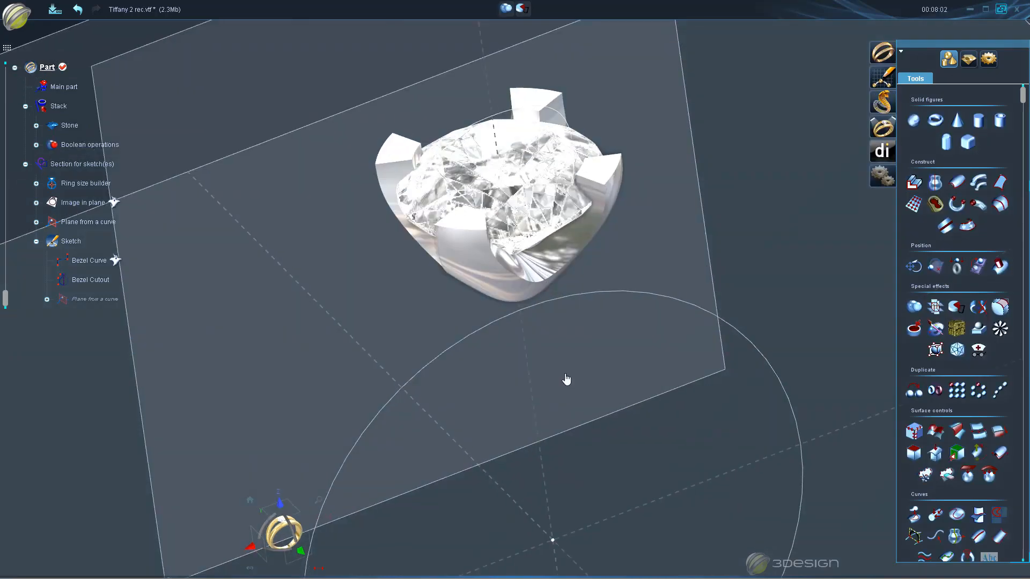
- Preview the four-prong bezel as a polygon mesh with custom resolution, 0.003 mm chord height tolerance and 30° face angle tolerance, then discard the conversion
scroll(598, 345, up, 8)
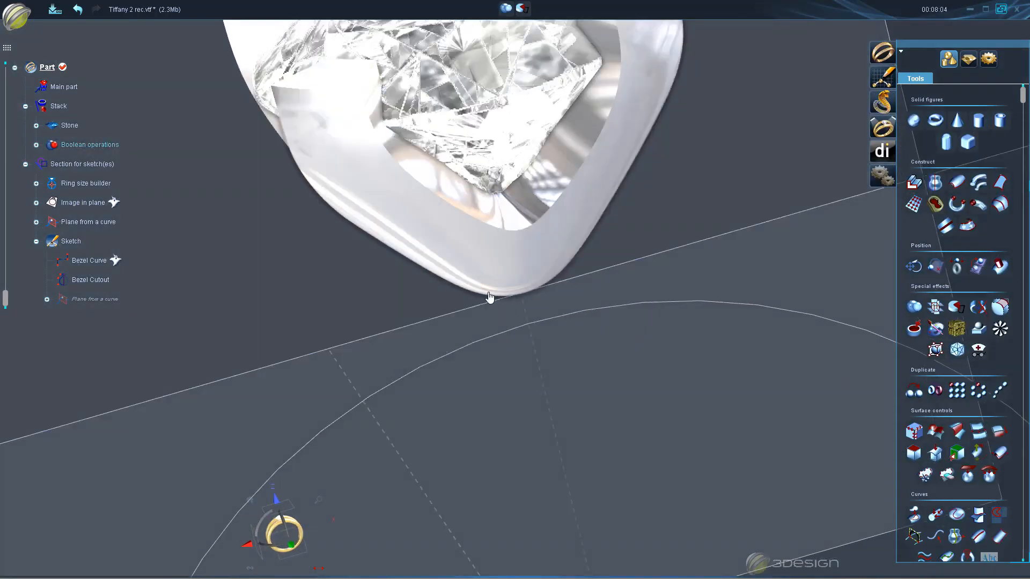
right_drag(489, 297, 506, 284)
click(506, 285)
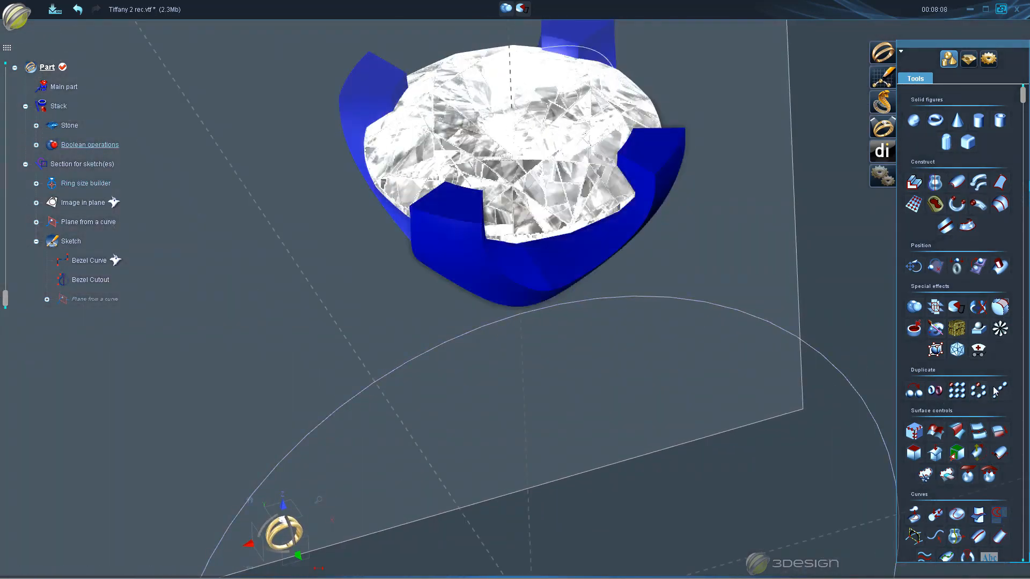
click(957, 349)
scroll(63, 504, down, 2)
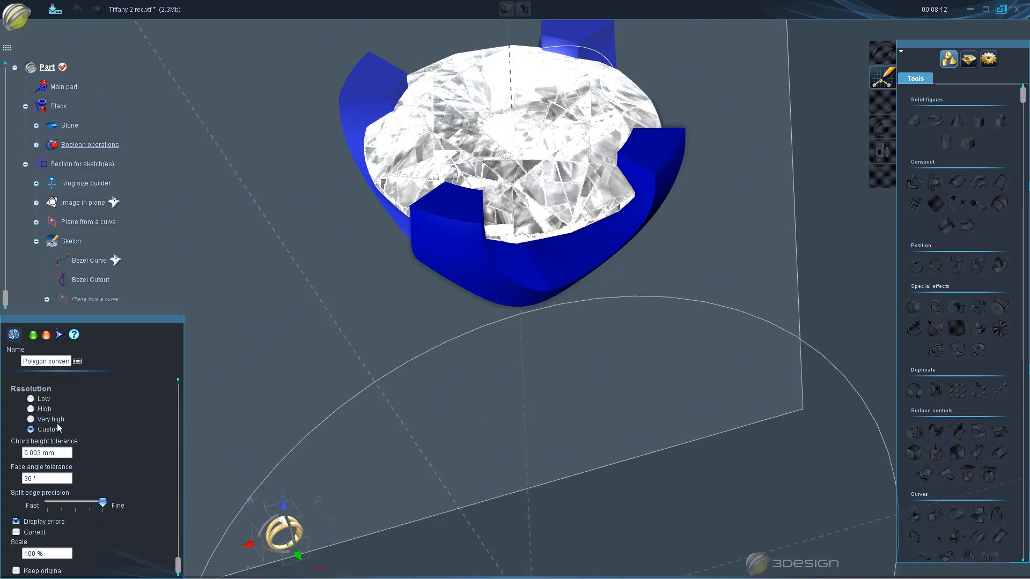
scroll(64, 407, up, 1)
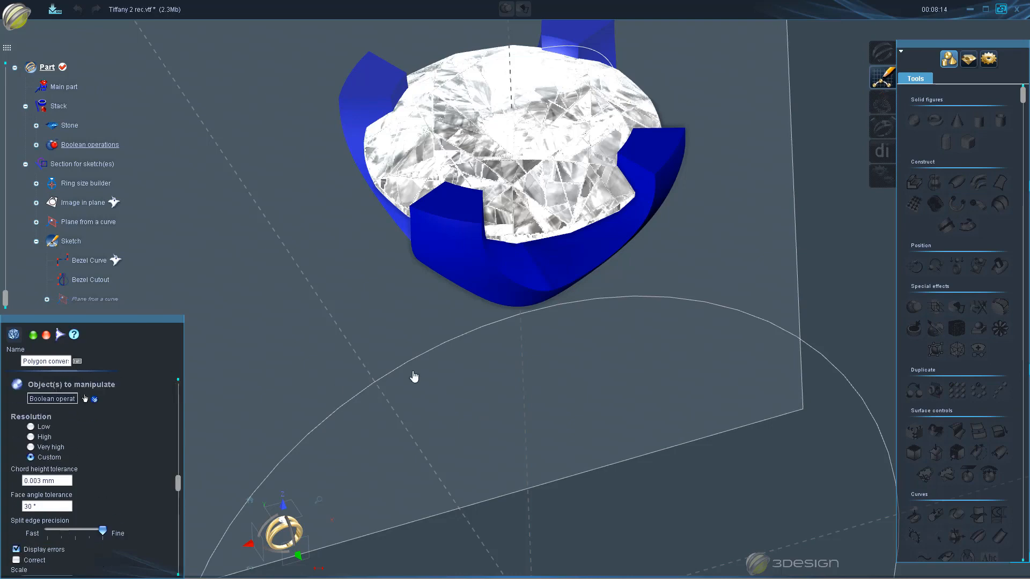
middle_drag(591, 285, 529, 453)
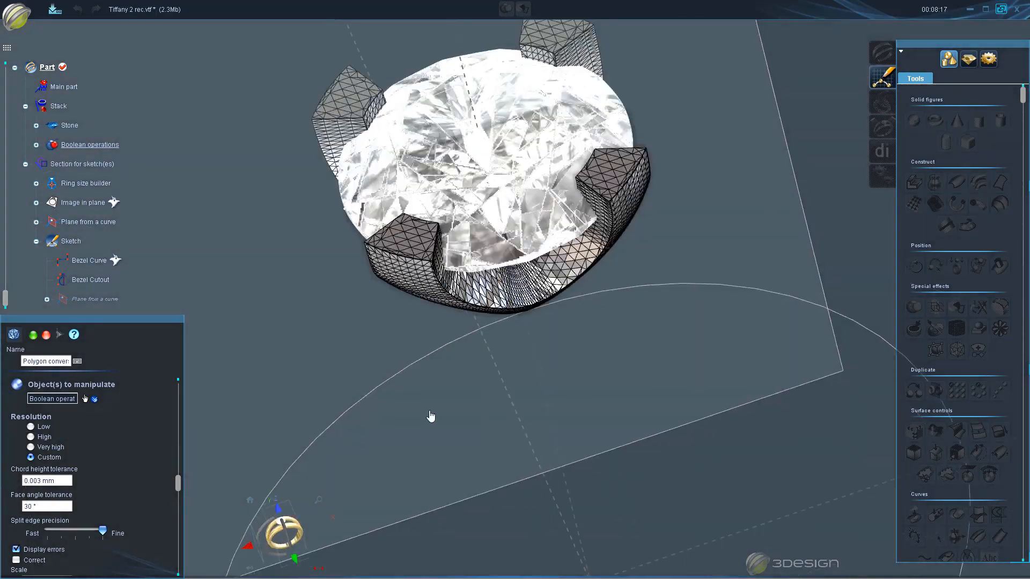
click(47, 336)
- Save the ring file with the cut four-prong bezel
middle_drag(467, 451, 531, 301)
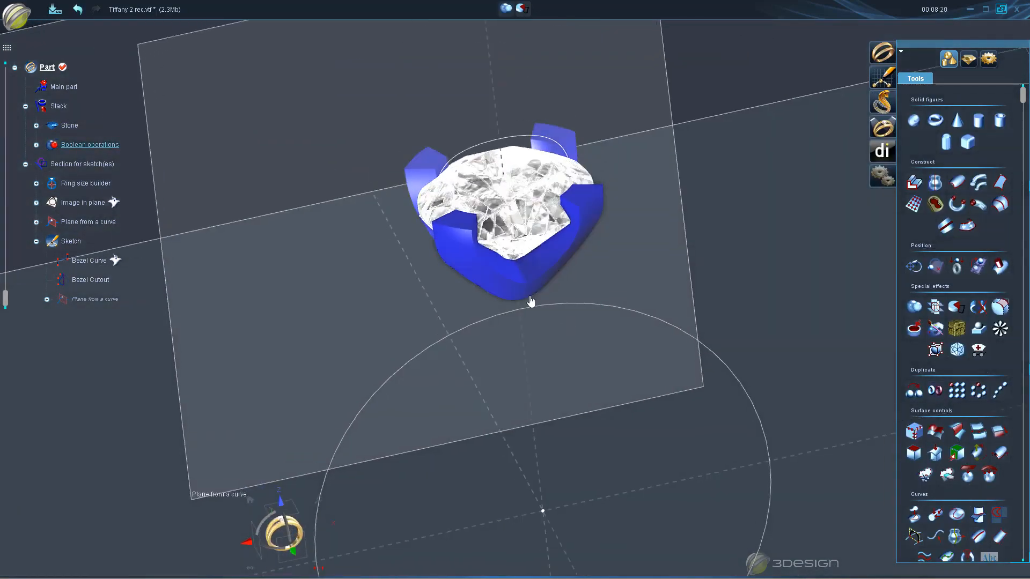
key(ctrl+s)
scroll(570, 300, up, 2)
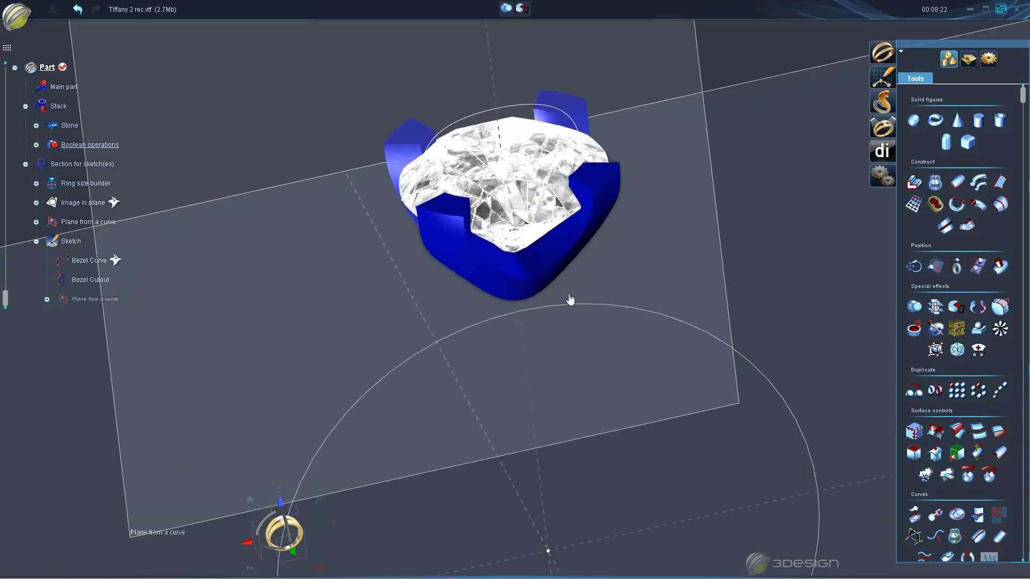
scroll(550, 275, up, 2)
- Start a fillet on the four-prong bezel in White gold 18K and select the outer edges of the cutouts on all four sides
click(539, 272)
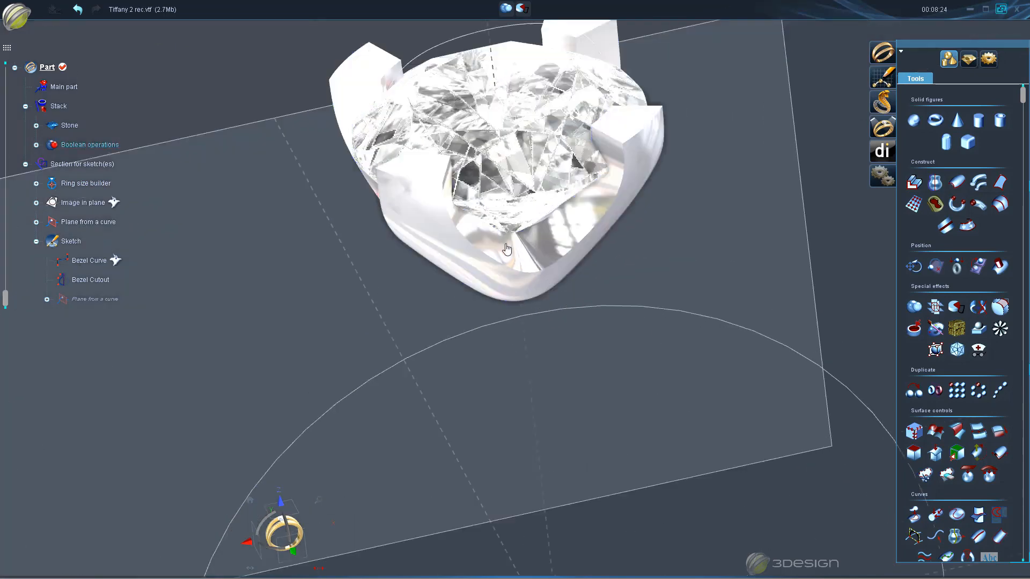
click(448, 207)
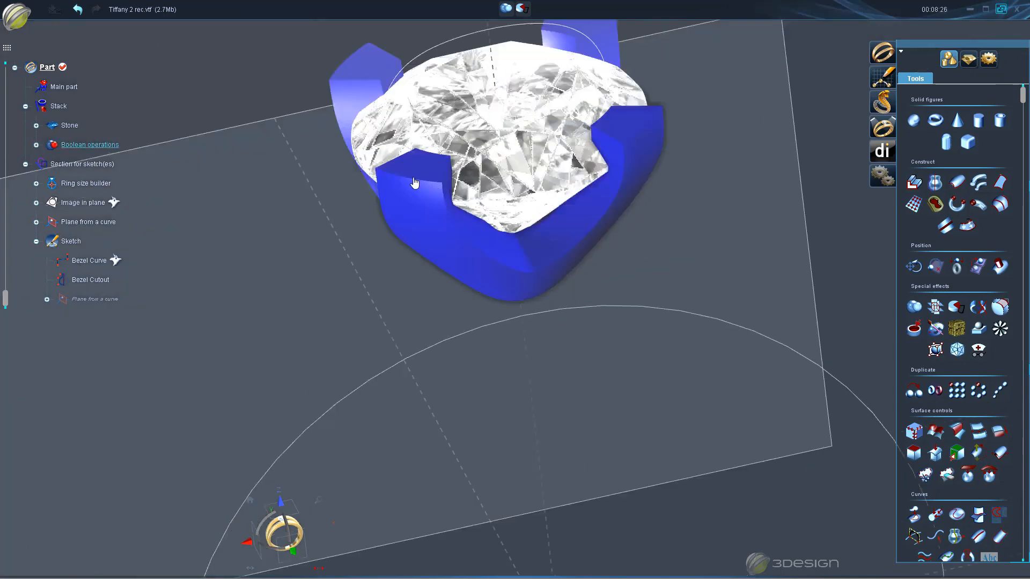
right_drag(681, 216, 677, 225)
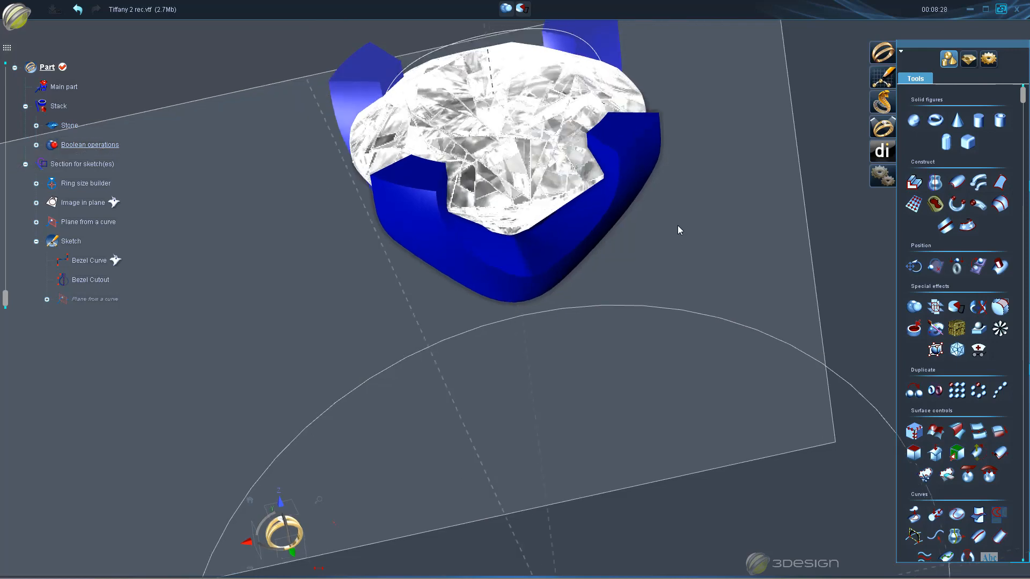
middle_drag(677, 225, 676, 291)
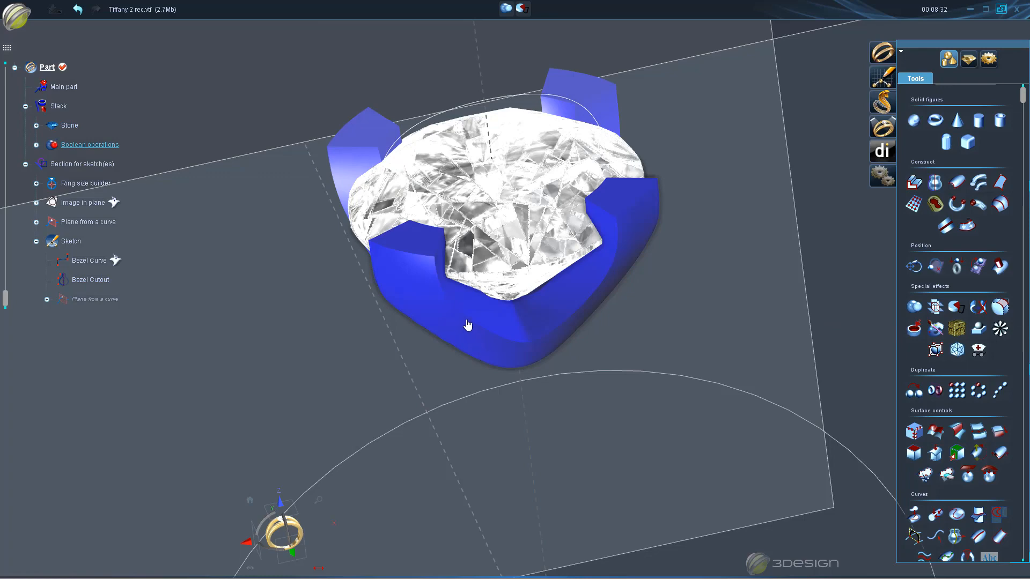
click(1000, 307)
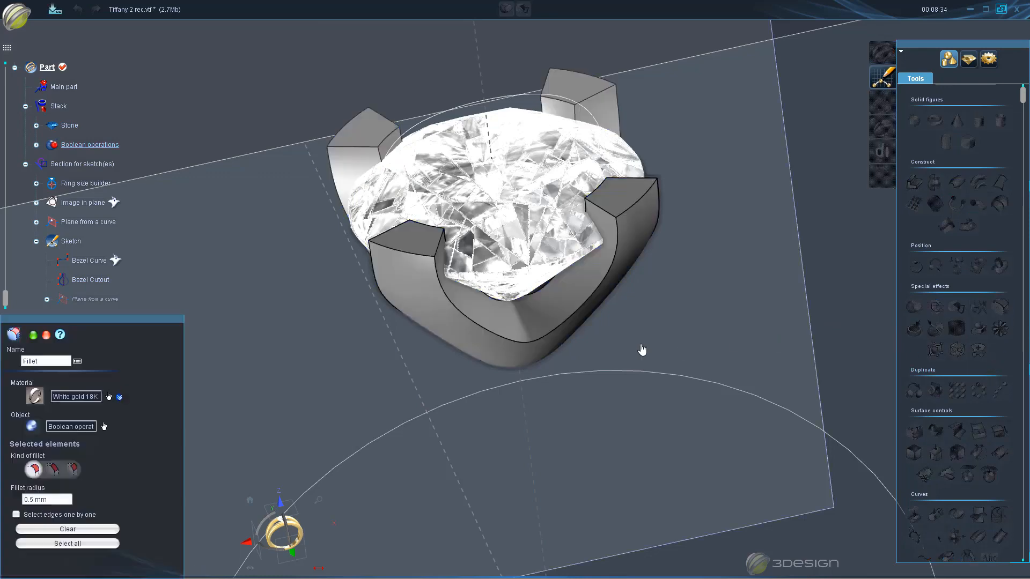
middle_drag(533, 288, 516, 232)
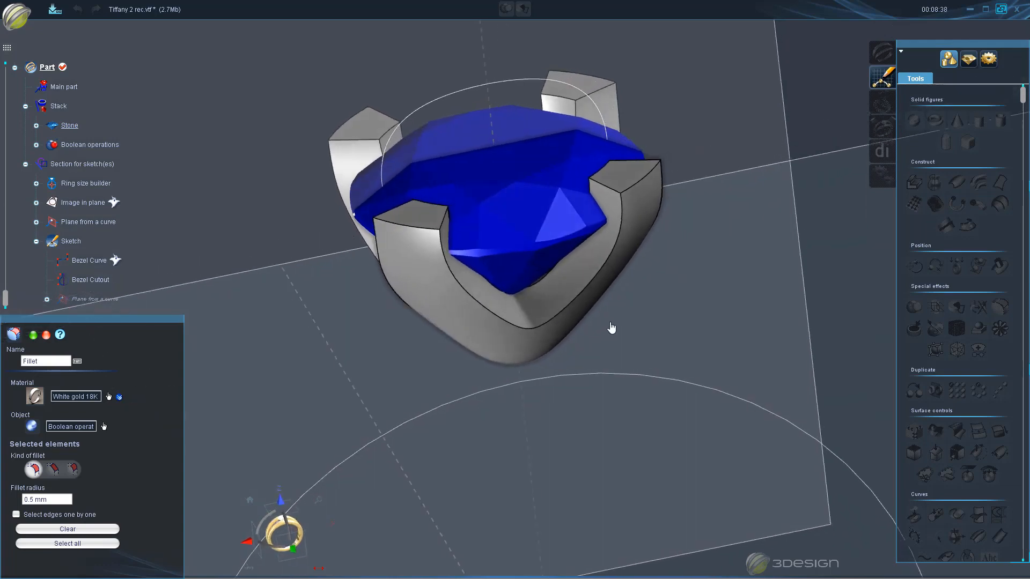
click(484, 328)
middle_drag(405, 326, 524, 240)
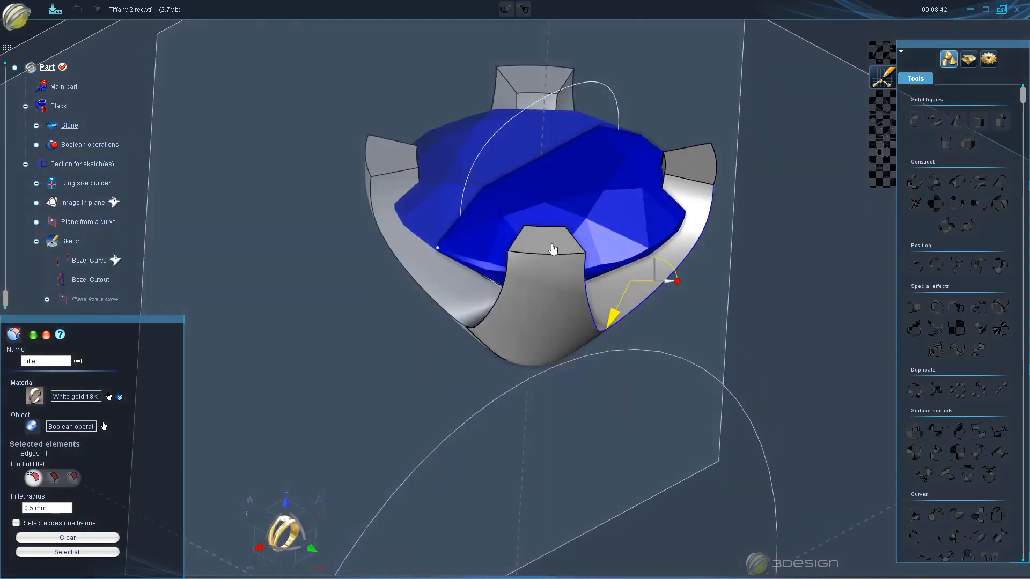
click(499, 300)
middle_drag(413, 311, 617, 324)
click(452, 258)
middle_drag(405, 299, 767, 316)
click(545, 222)
middle_drag(692, 306, 535, 389)
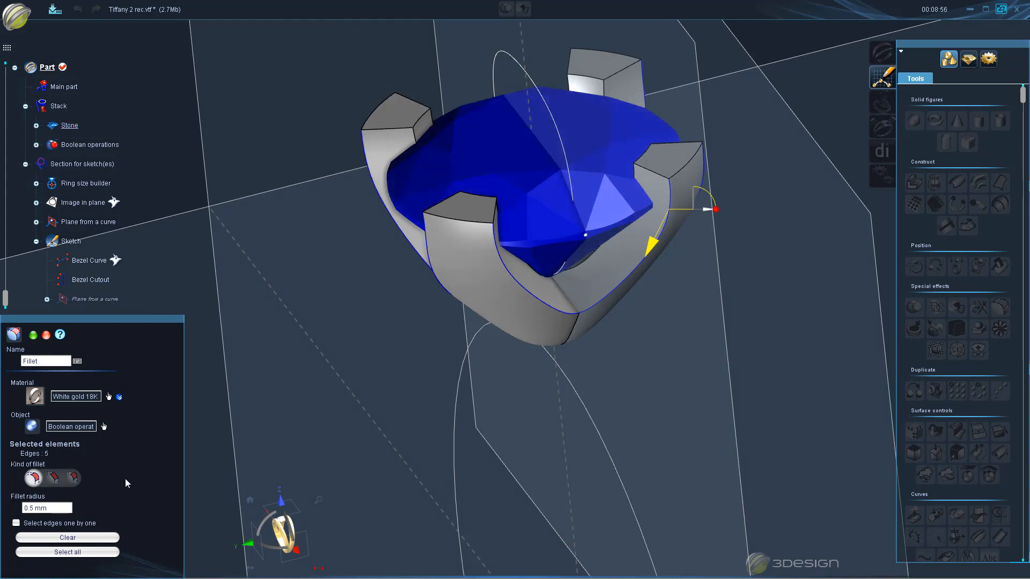
- Set the fillet radius to 0.1 mm and apply it to the selected bezel edges
click(64, 506)
key(BackSpace)
text(.1)
key(Return)
key(Return)
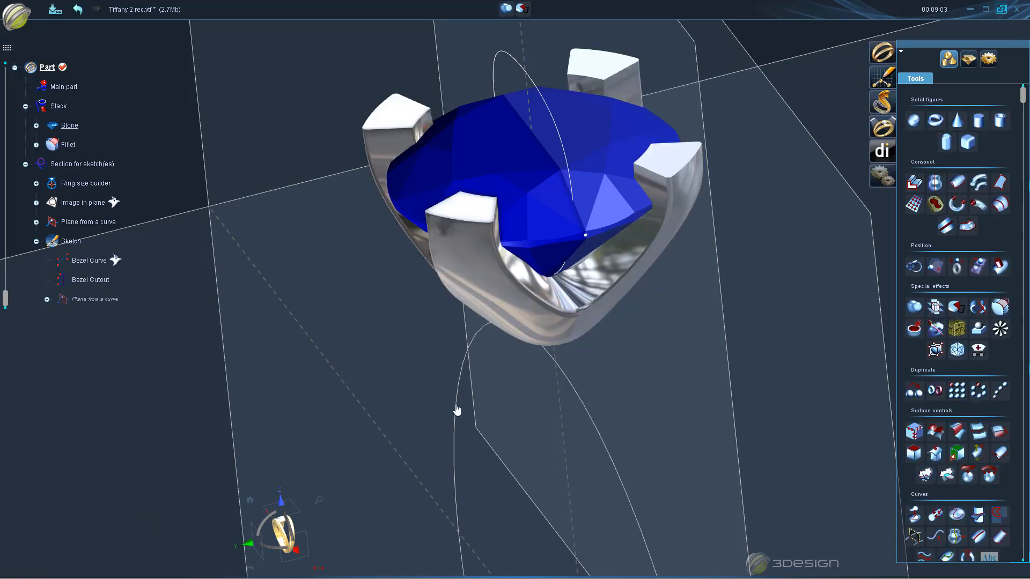
- Inspect the filleted bezel from several sides and preview it as a polygon mesh, discarding the conversion
middle_drag(591, 391, 746, 257)
middle_drag(637, 358, 515, 310)
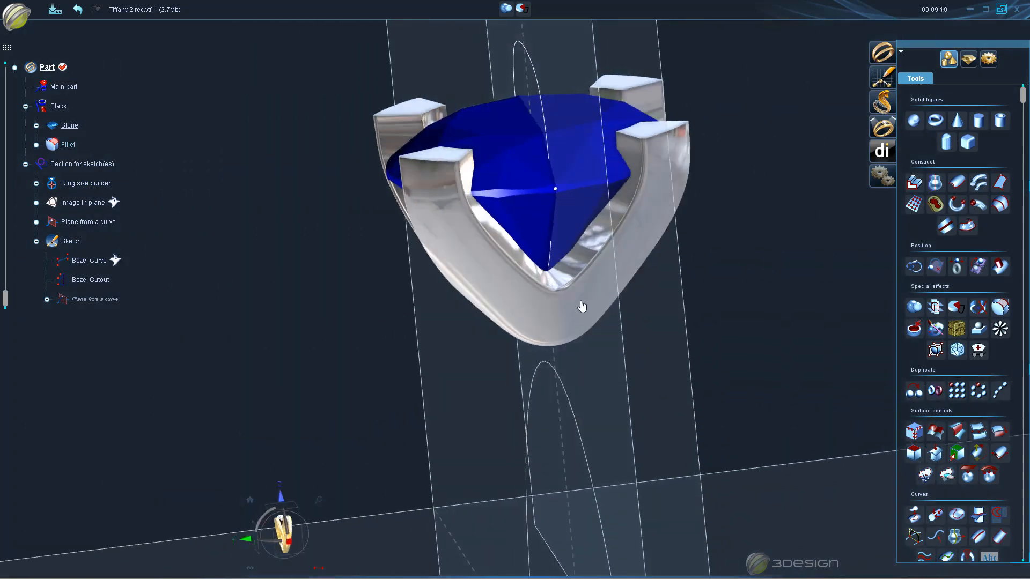
middle_drag(770, 245, 561, 296)
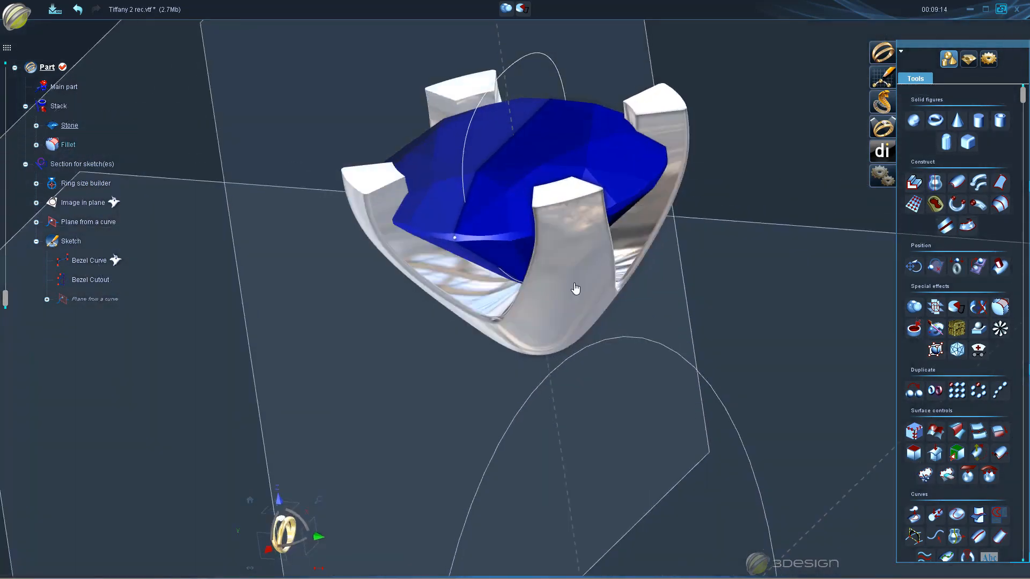
click(577, 292)
click(957, 351)
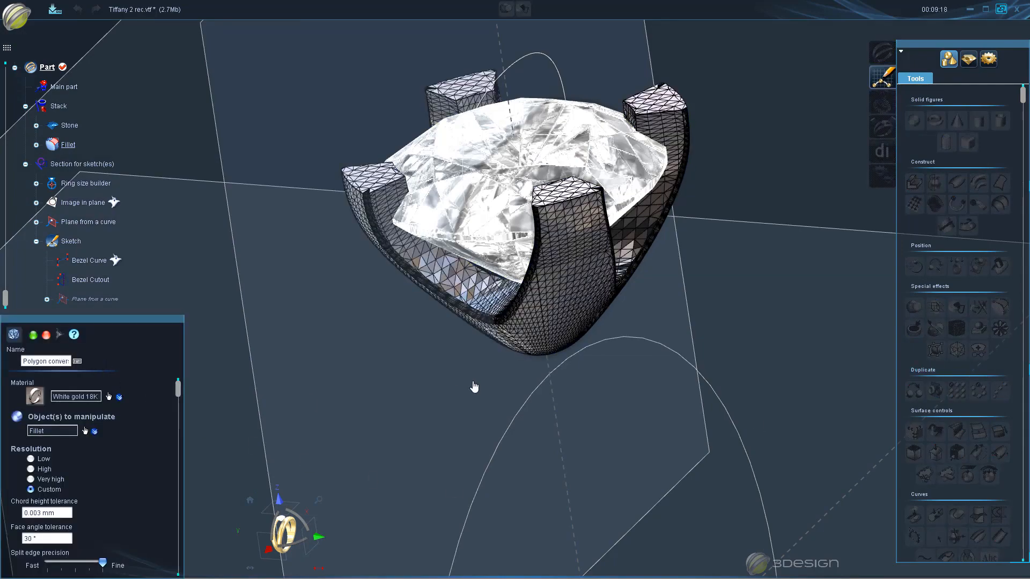
middle_drag(507, 411, 62, 360)
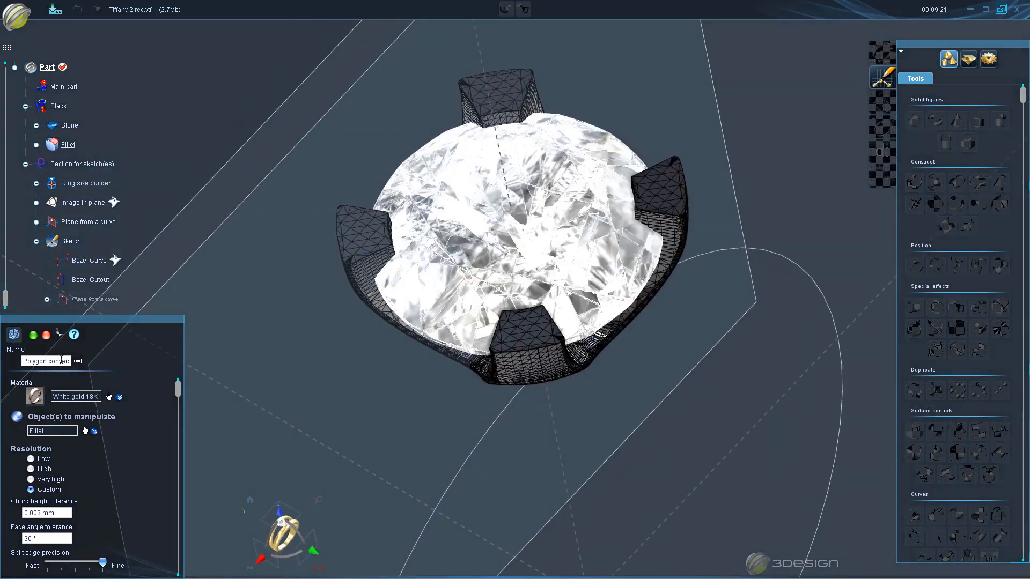
click(46, 336)
- In the existing sketch, draw a closed symmetrical curve about 1.1 mm wide and 2 mm high and move it to the centre below the bezel
scroll(515, 396, down, 4)
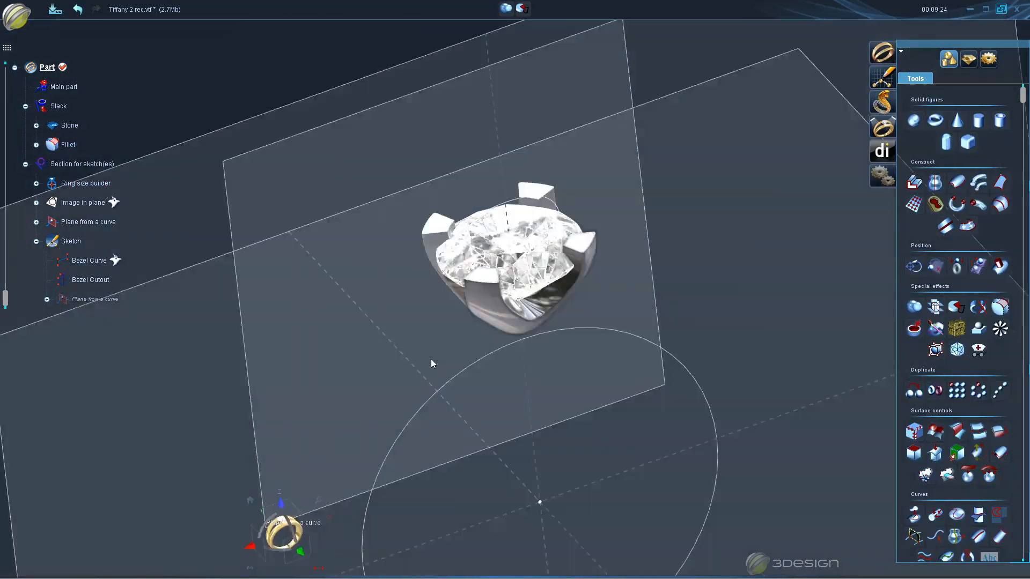
middle_drag(430, 359, 528, 372)
scroll(529, 372, up, 4)
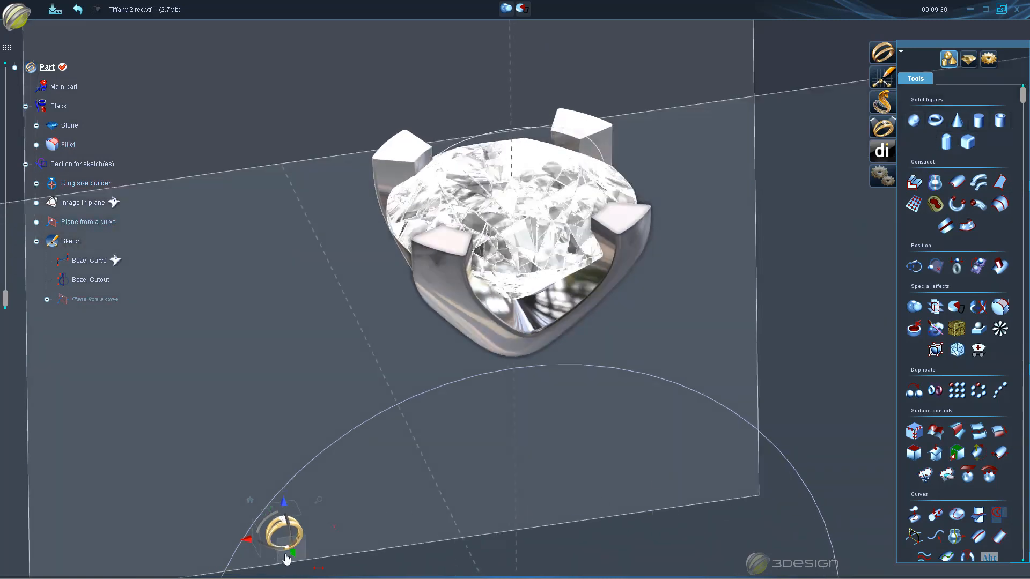
click(284, 535)
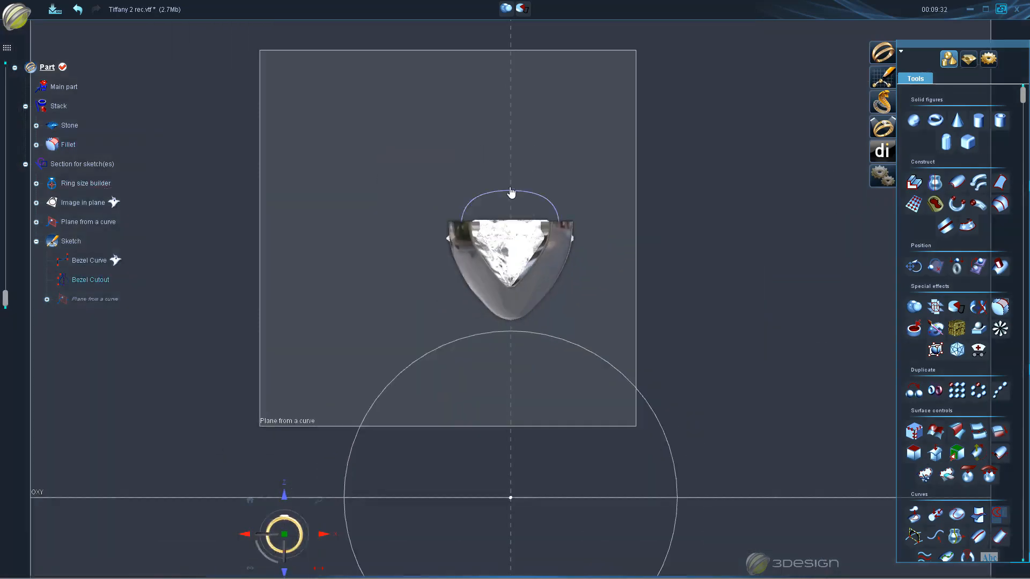
double_click(71, 242)
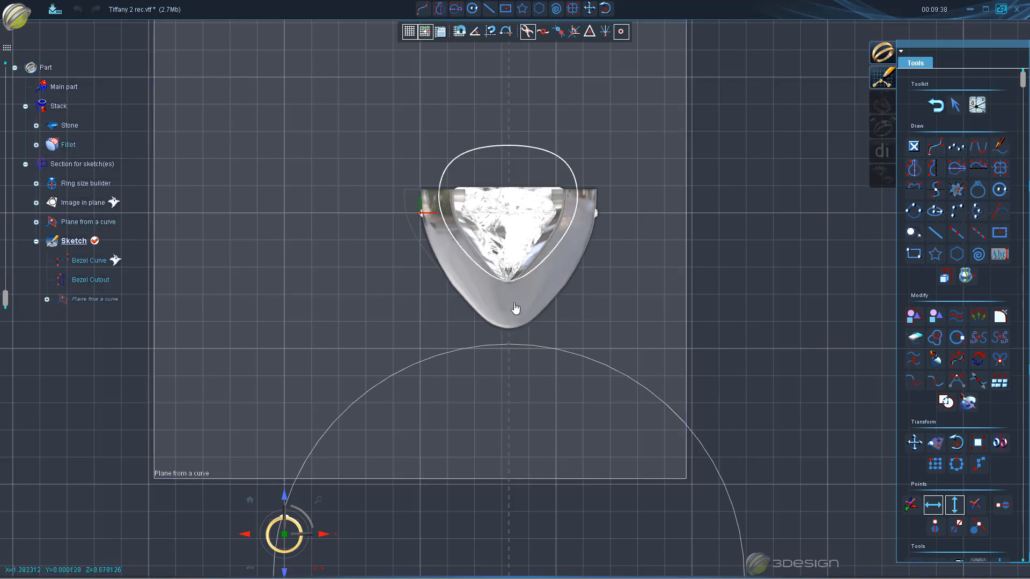
click(914, 169)
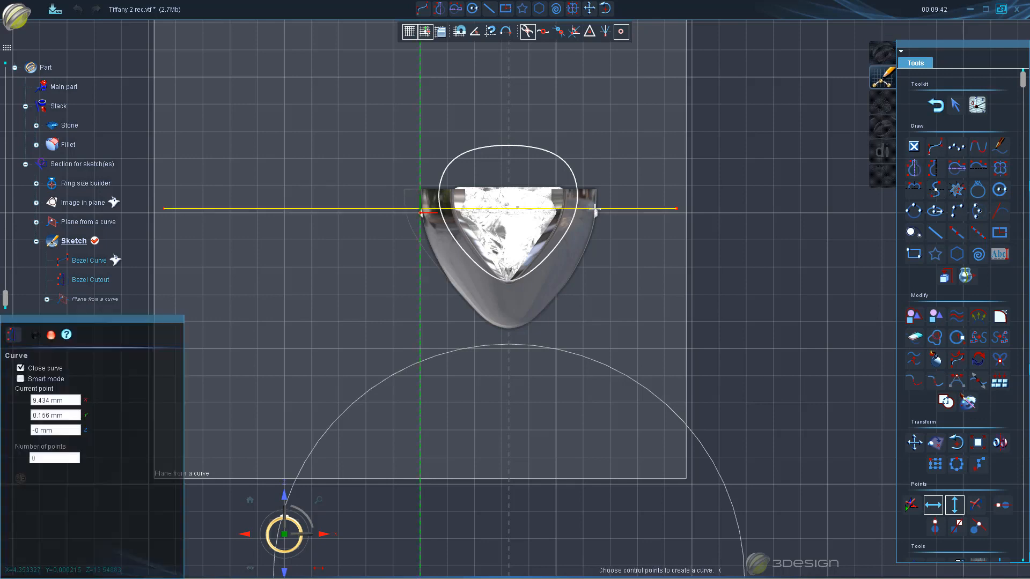
click(408, 103)
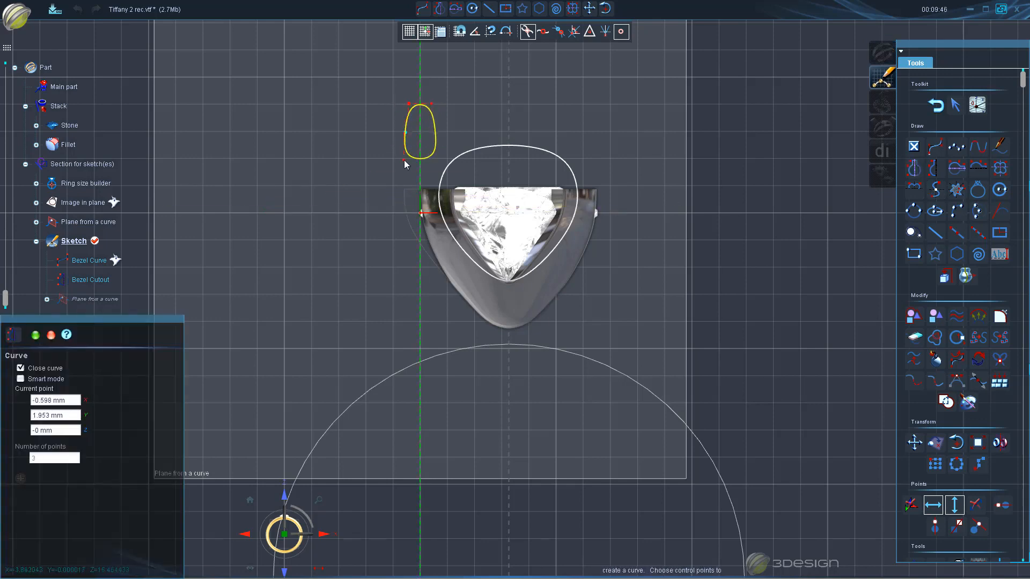
key(space)
drag(409, 143, 495, 363)
- Raise the closed curve to overlap the bezel's base, narrow it into a slim oval tapering upward, and finish the sketch
scroll(574, 423, up, 3)
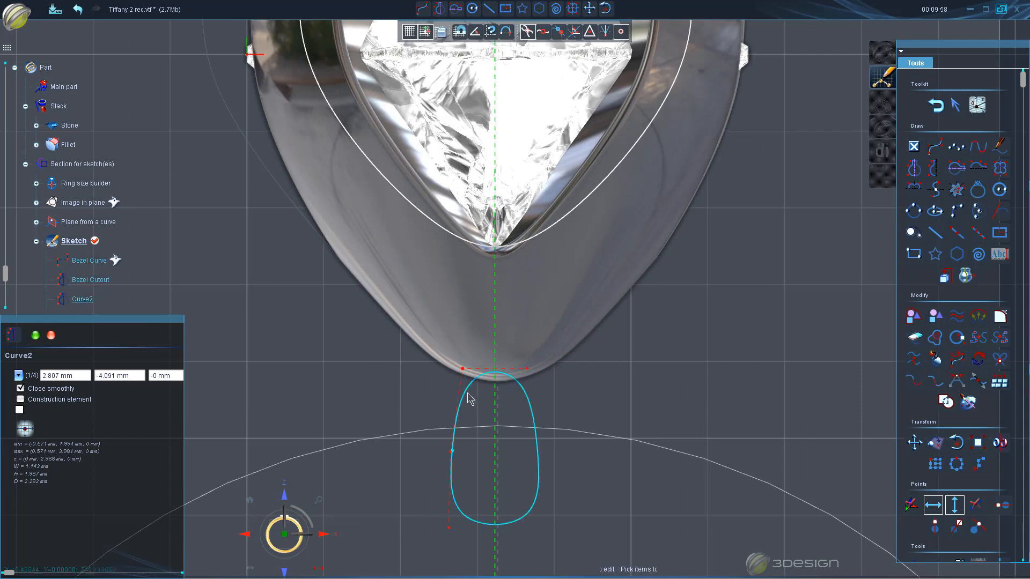
drag(469, 375, 469, 333)
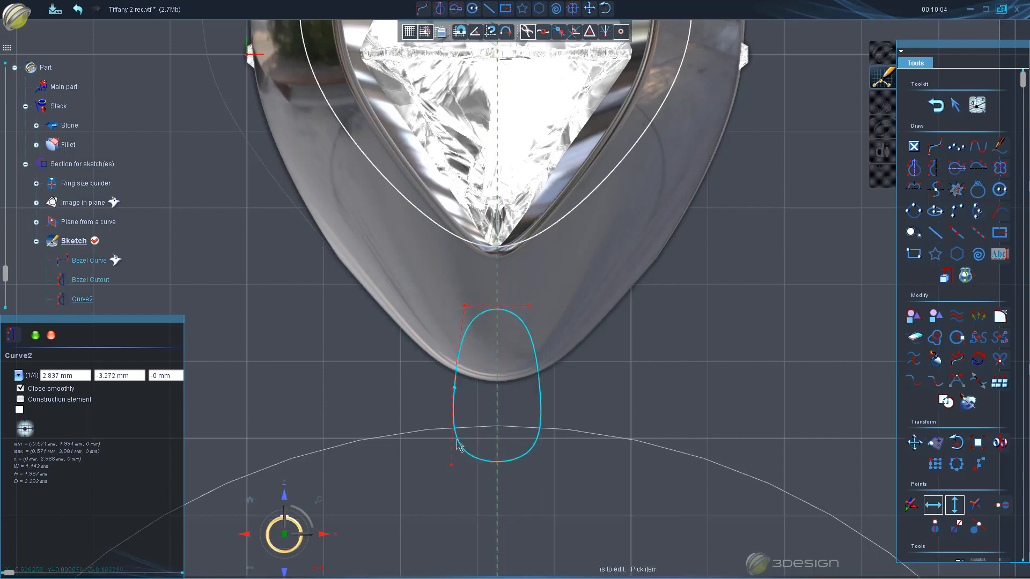
drag(451, 465, 466, 466)
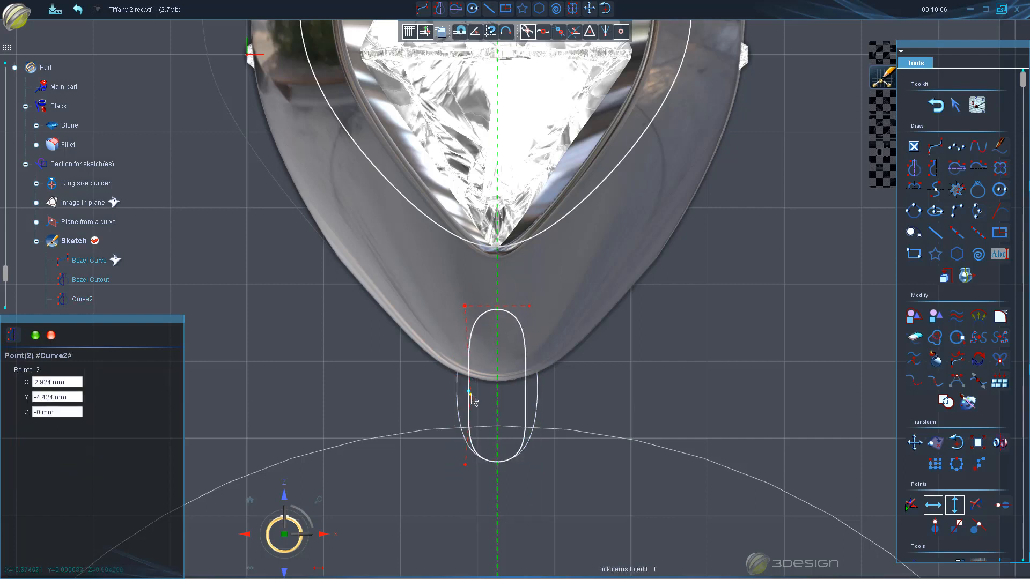
drag(465, 306, 473, 305)
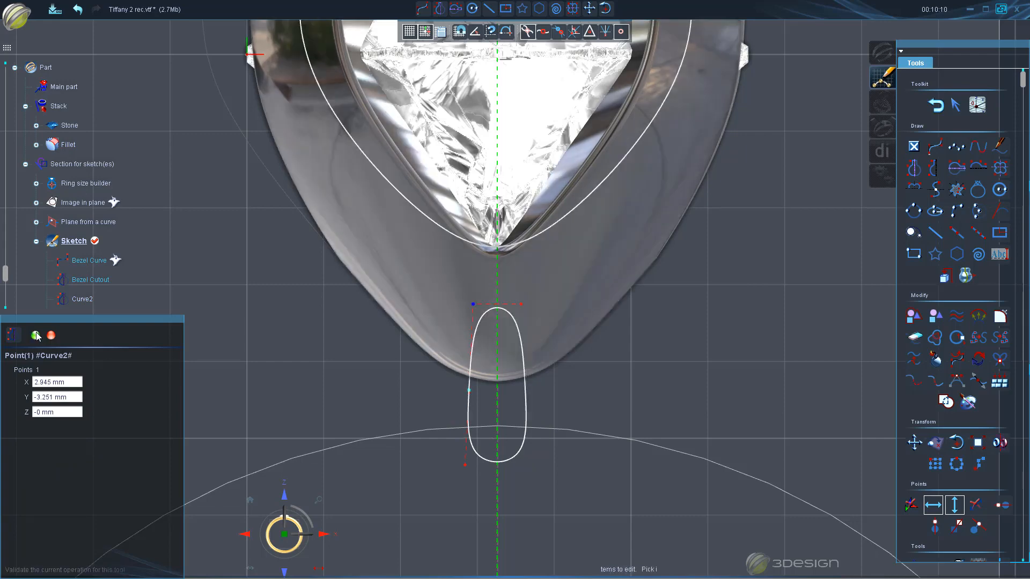
click(36, 336)
click(936, 105)
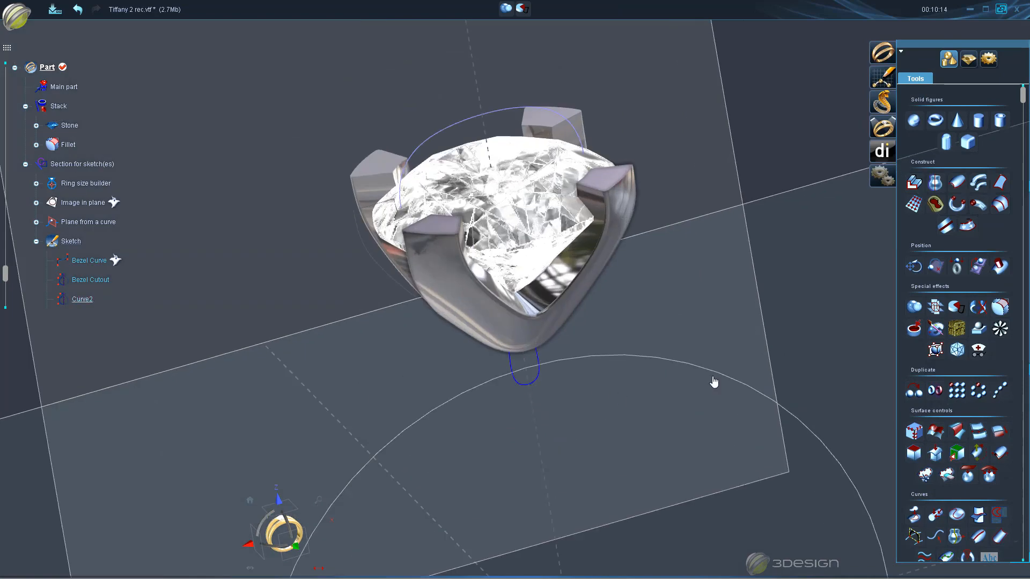
- Extrude the slim oval curve on both sides with a sweeping distance of about 4.135 mm in White gold 18K
click(912, 184)
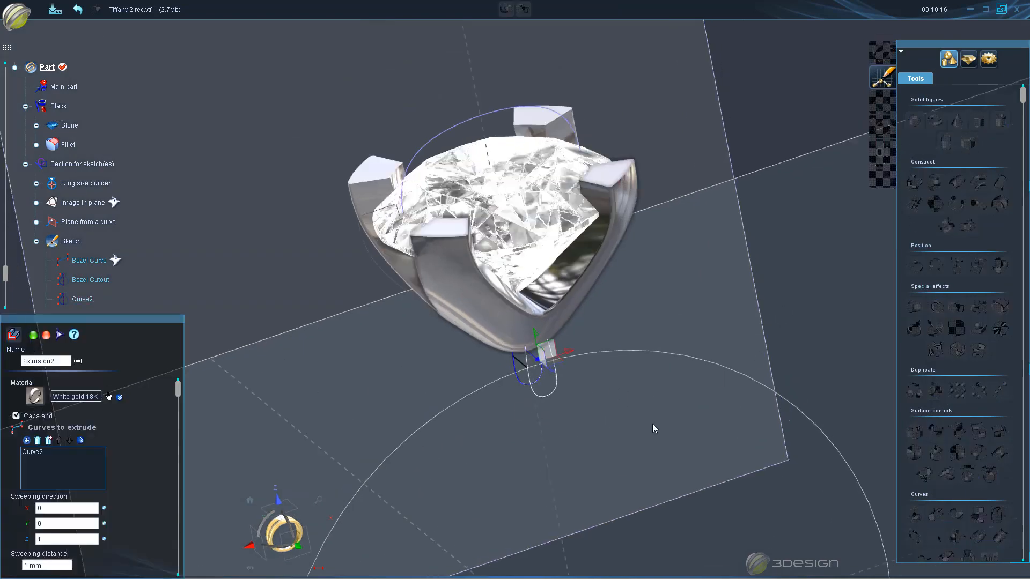
drag(604, 354, 699, 401)
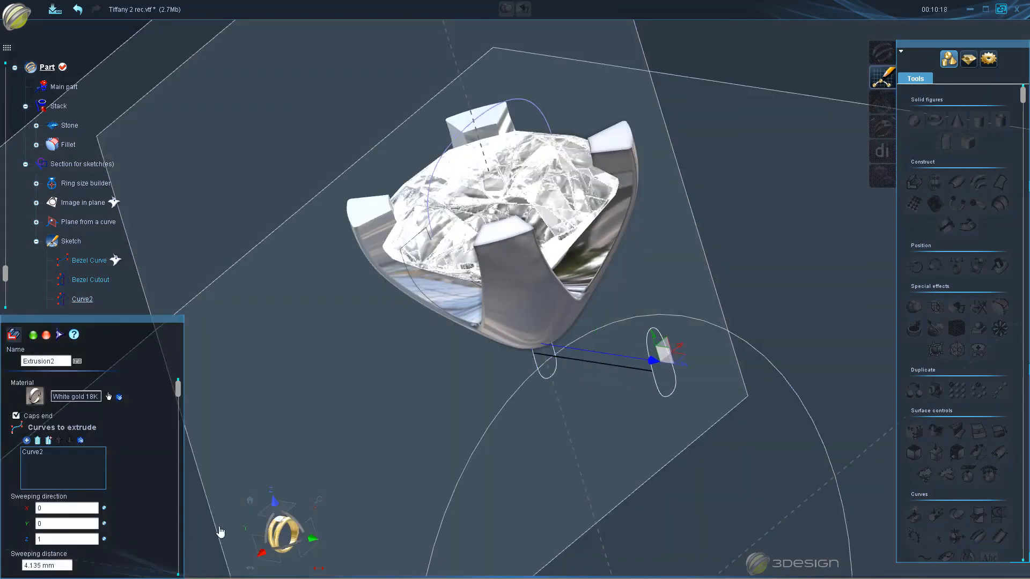
scroll(104, 558, down, 2)
click(16, 565)
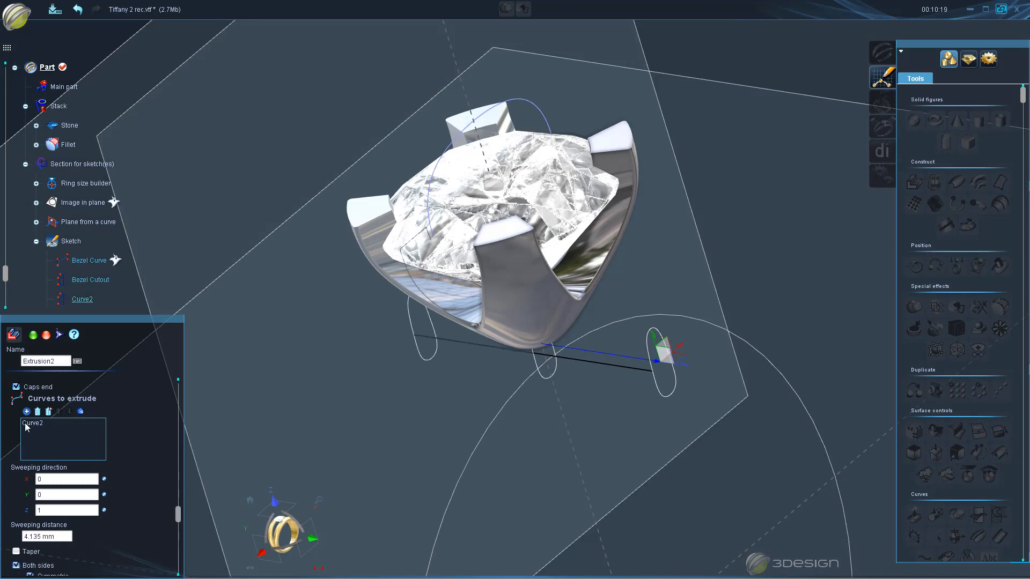
click(34, 336)
mouse_move(687, 350)
middle_down()
mouse_move(389, 365)
mouse_move(578, 294)
mouse_move(627, 375)
middle_up()
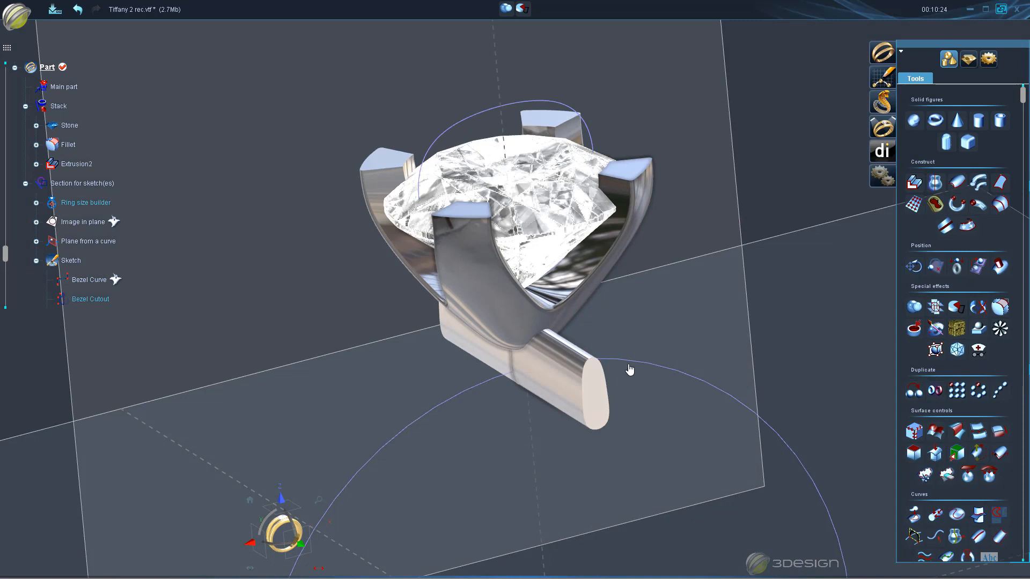
- Try a Boolean subtraction of the extruded oval bar from the filleted bezel, and undo it
click(502, 316)
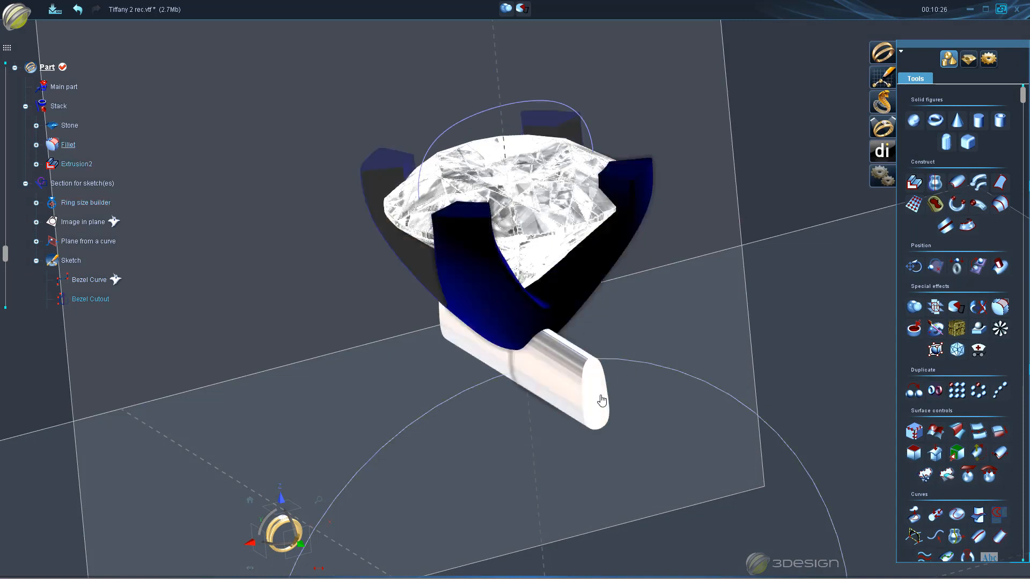
click(571, 374)
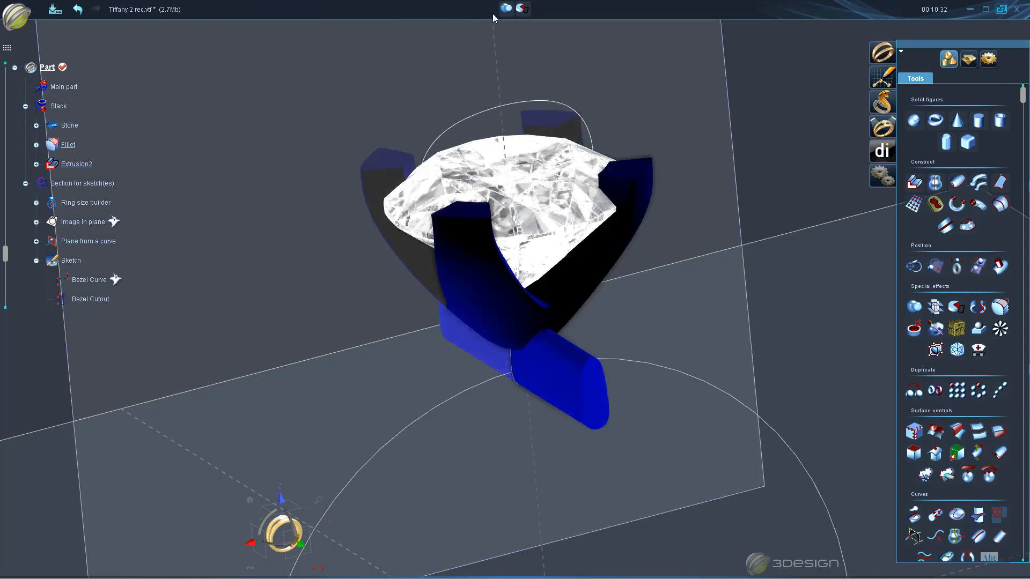
click(914, 307)
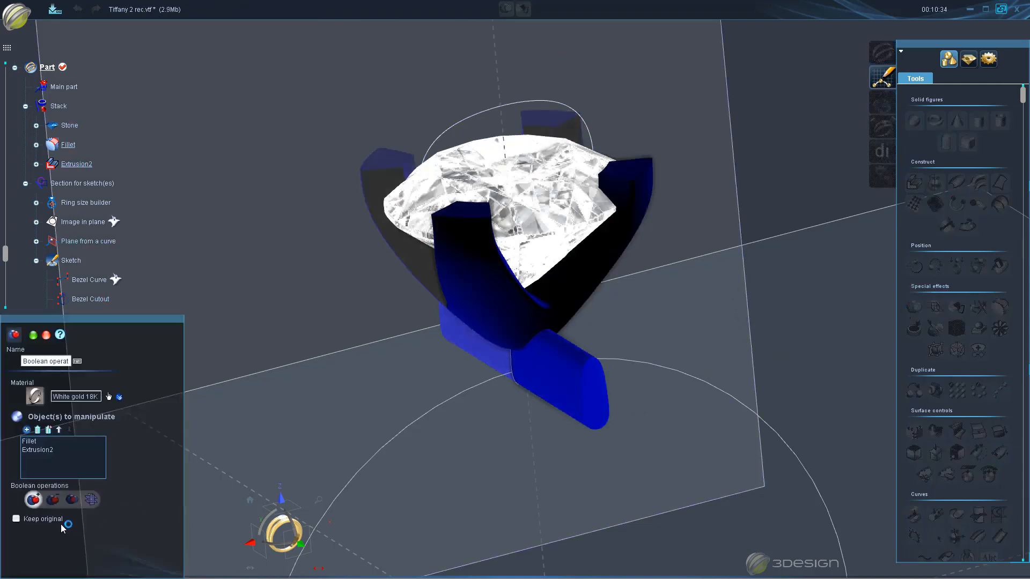
click(52, 499)
click(33, 336)
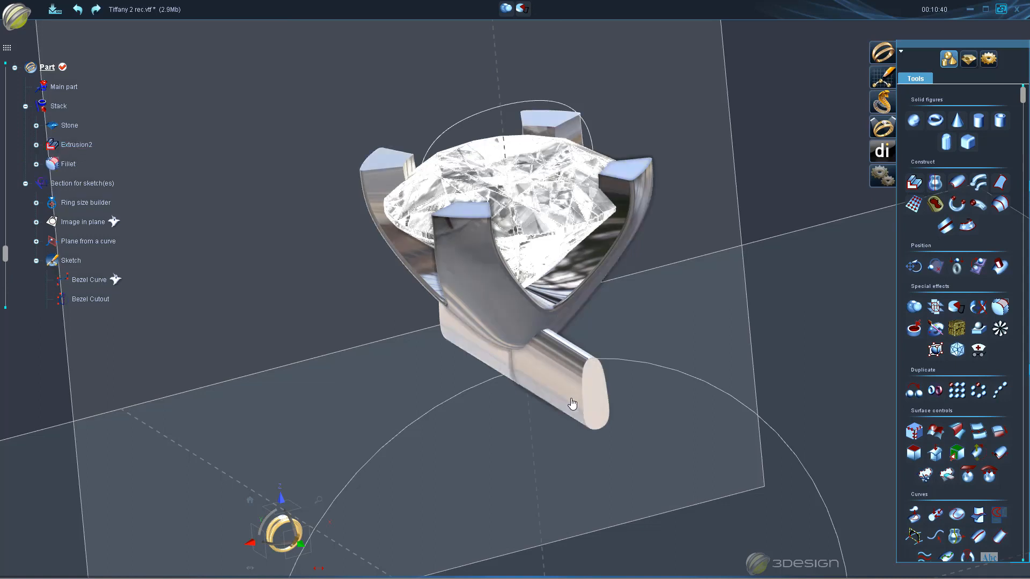
key(ctrl+z)
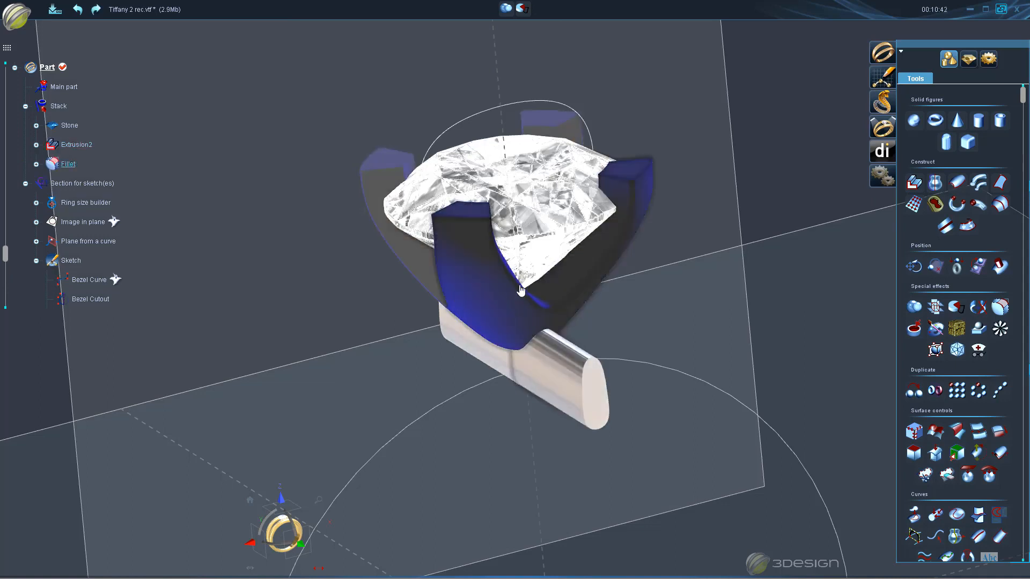
- Undo the bezel's fillet and cut the extruded oval bar out of the bezel's base with a Boolean subtraction
right_click(486, 292)
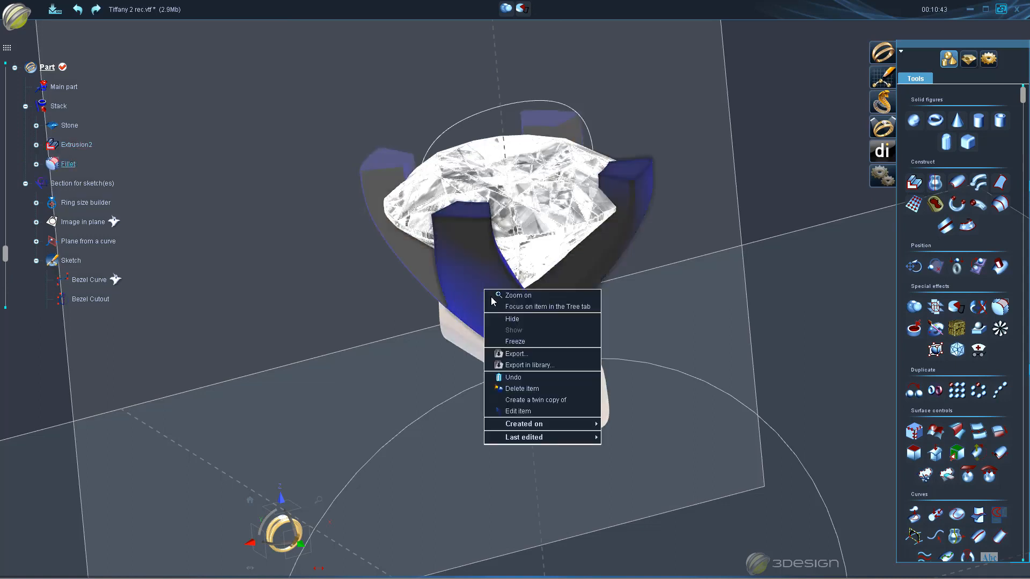
click(530, 382)
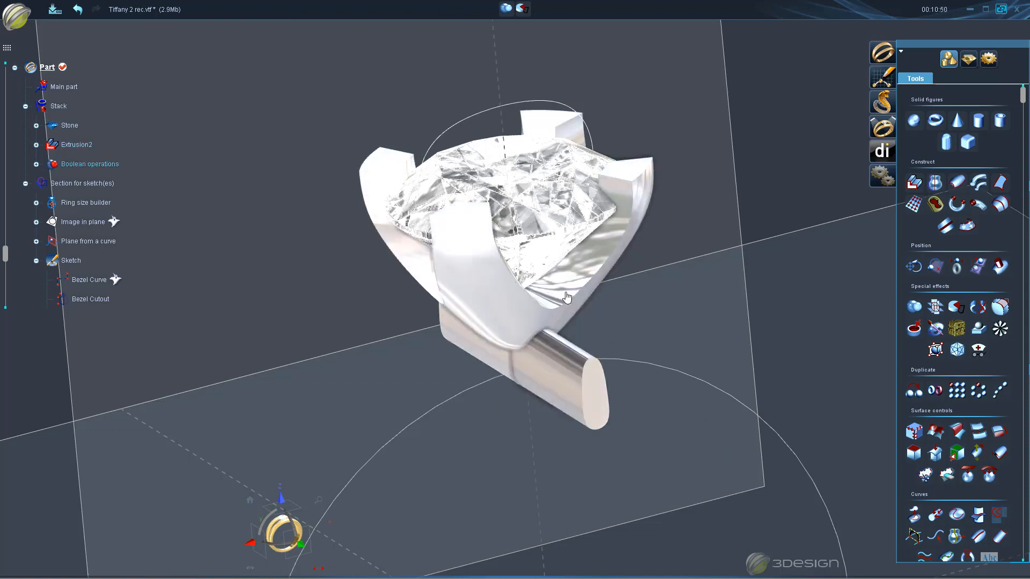
middle_drag(639, 338, 602, 353)
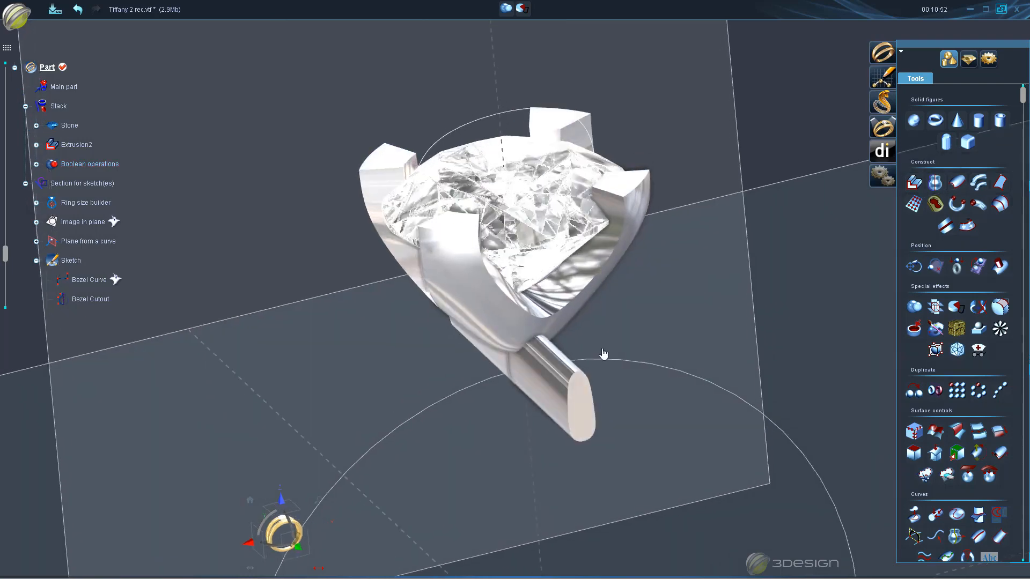
scroll(543, 340, up, 2)
click(485, 328)
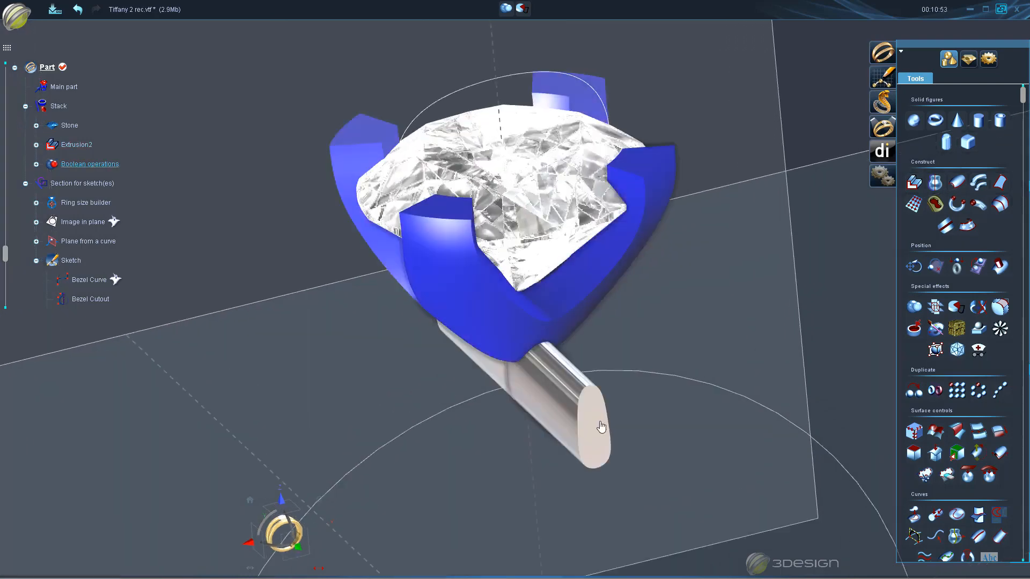
ctrl+click(570, 401)
click(914, 306)
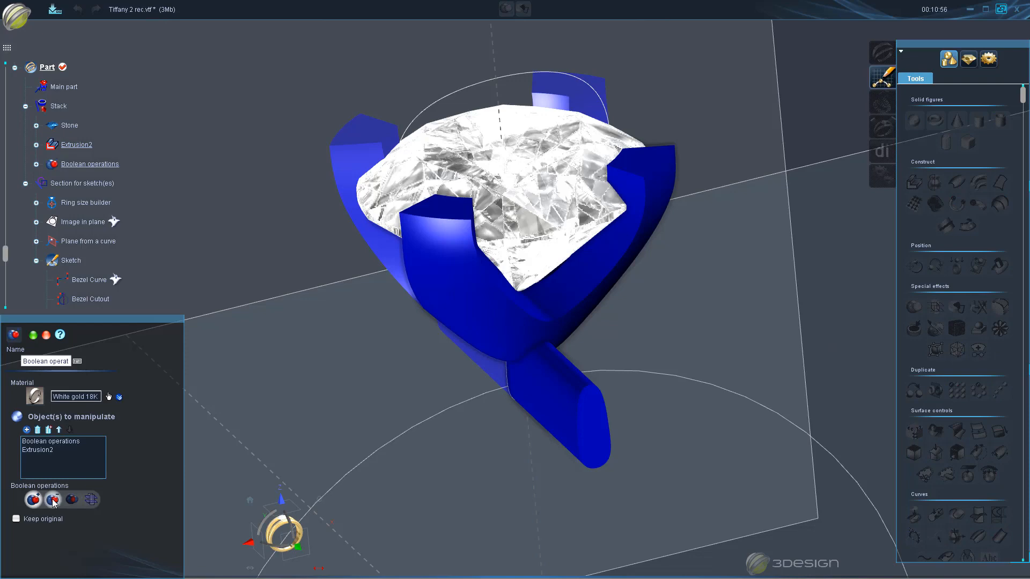
click(33, 336)
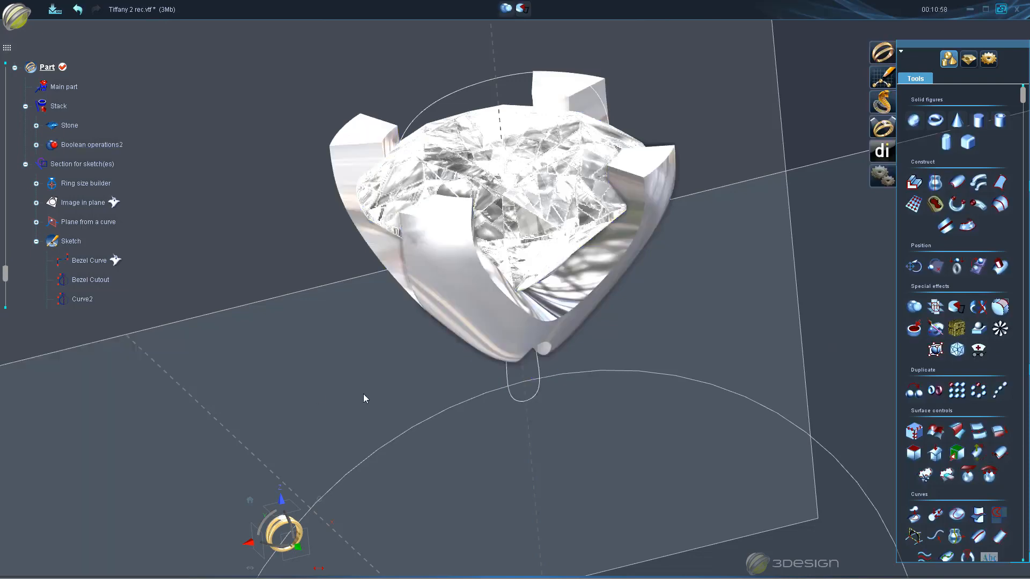
- Start a Fillet on the cut bezel and select the long curved prong edges around its side openings
middle_drag(602, 533, 599, 473)
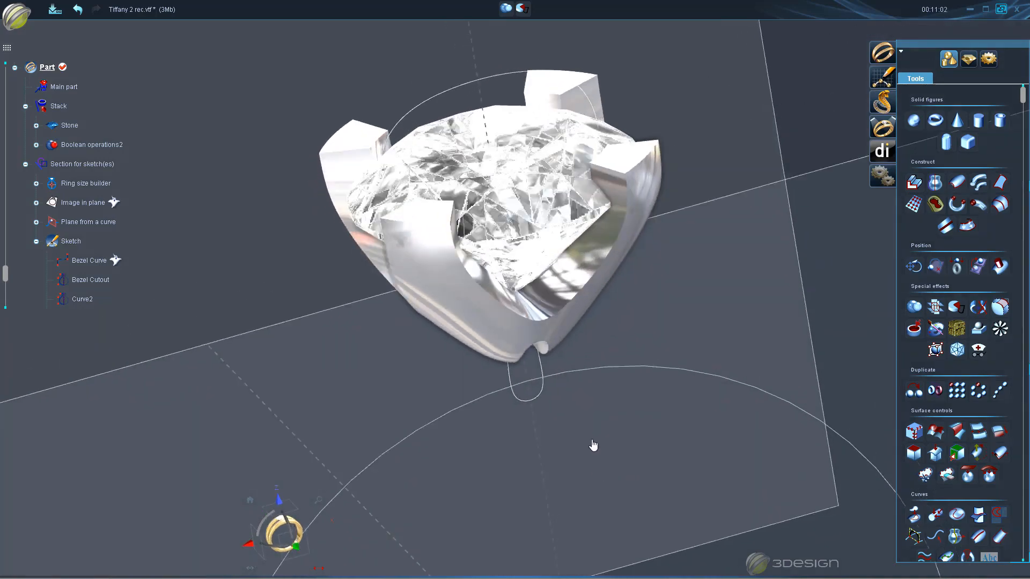
middle_drag(486, 412, 595, 395)
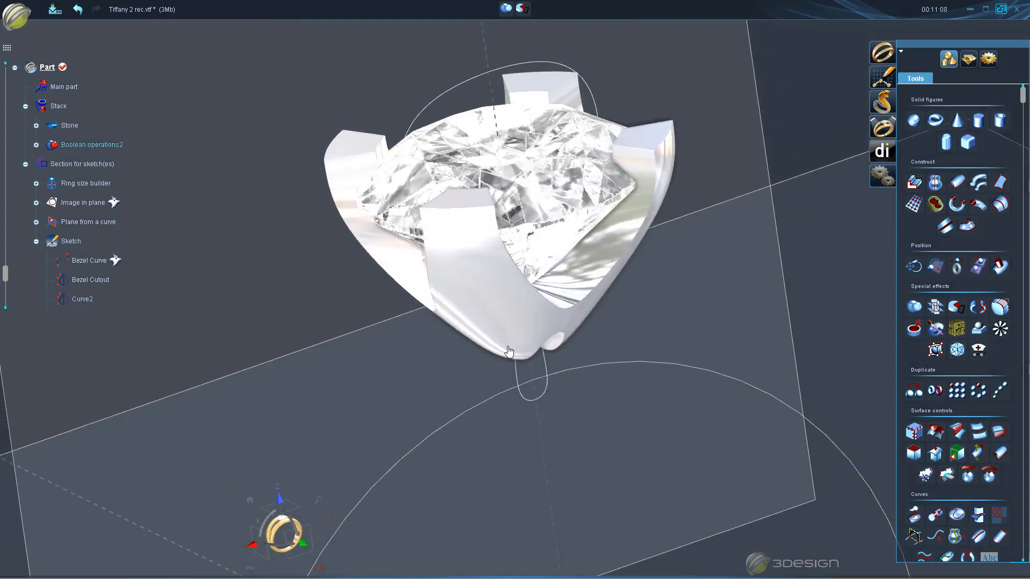
middle_drag(509, 351, 554, 321)
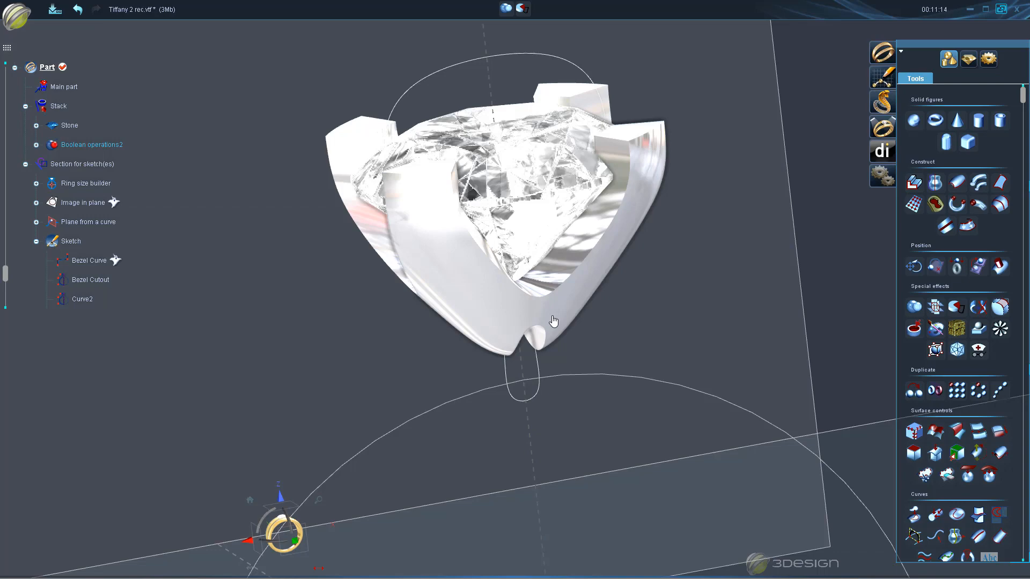
mouse_move(554, 321)
middle_down()
mouse_move(669, 368)
mouse_move(590, 376)
mouse_move(517, 399)
mouse_move(600, 301)
mouse_move(570, 327)
middle_up()
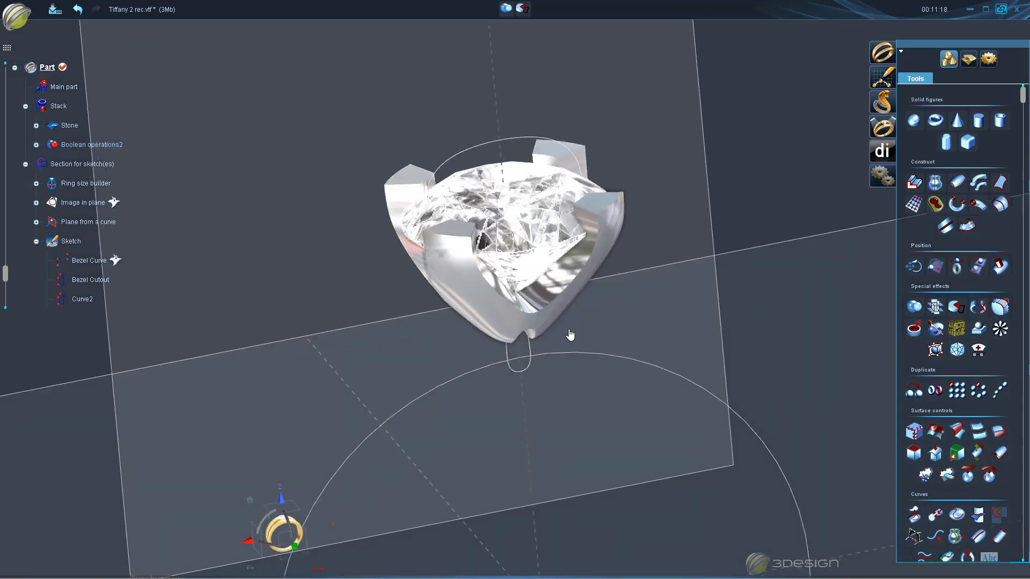
middle_drag(514, 362, 495, 343)
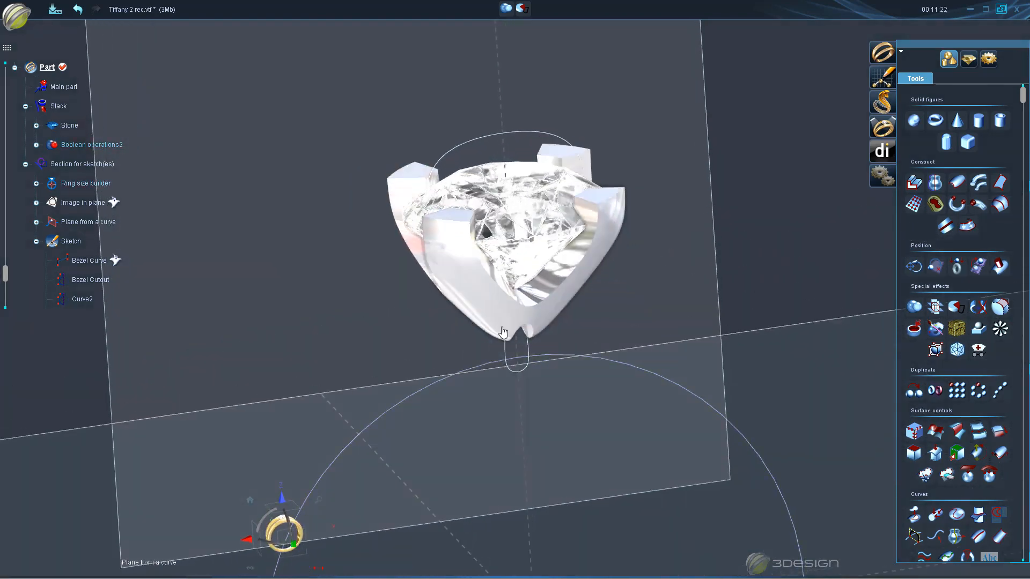
click(500, 326)
click(1000, 307)
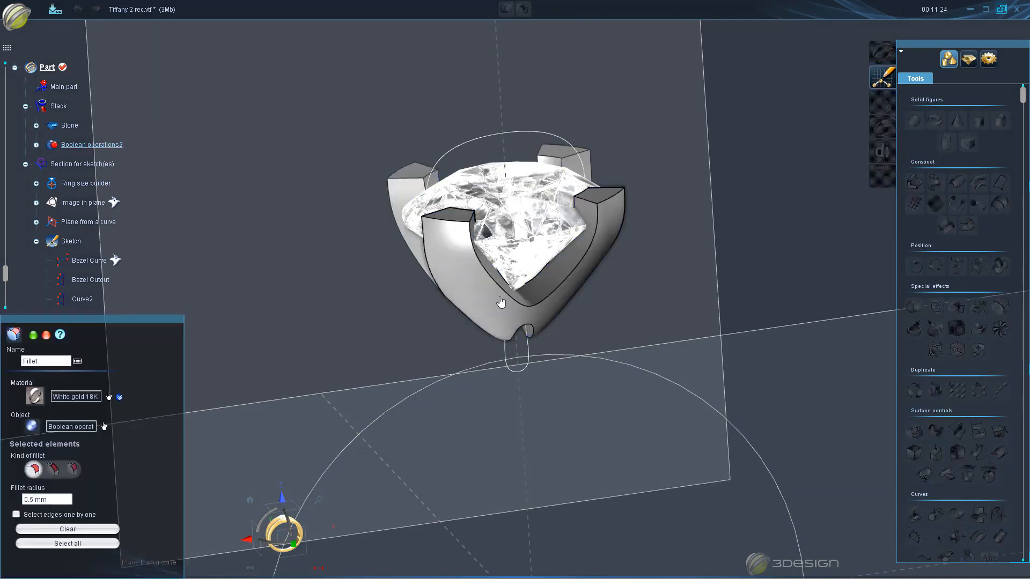
middle_drag(375, 356, 470, 325)
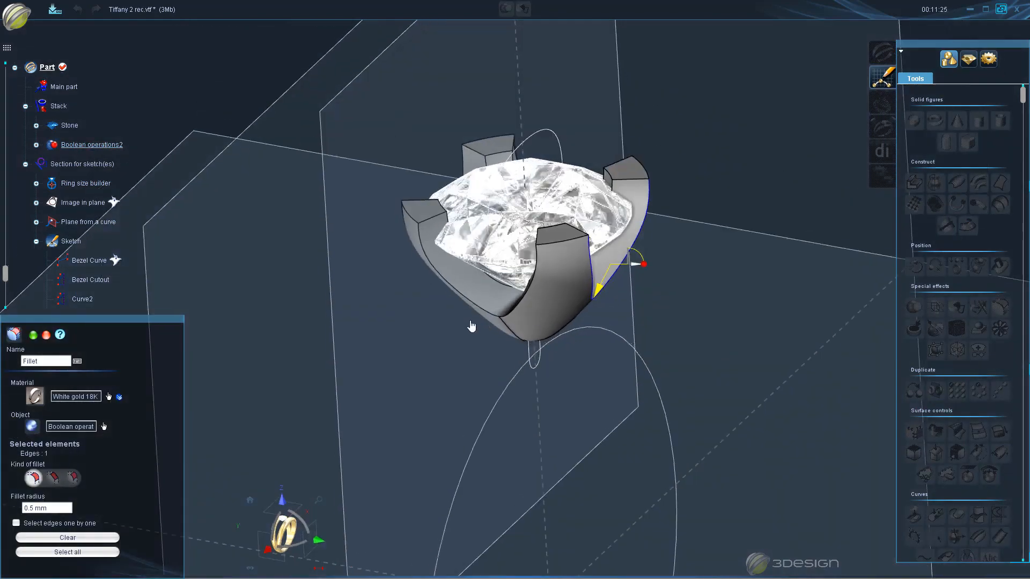
click(518, 313)
middle_drag(443, 387, 549, 257)
click(503, 277)
scroll(550, 257, up, 4)
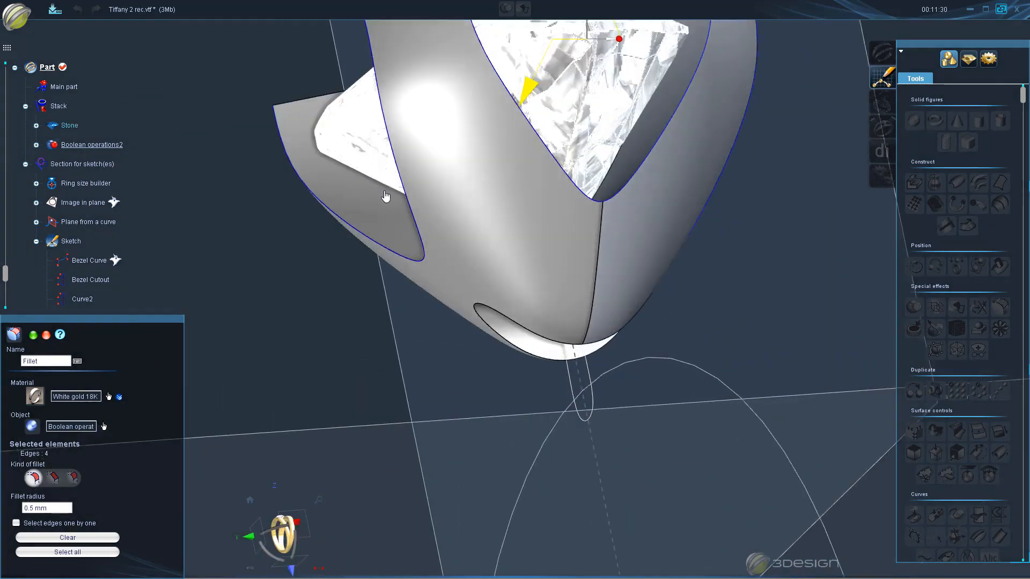
scroll(384, 198, down, 4)
middle_drag(384, 198, 804, 356)
click(522, 272)
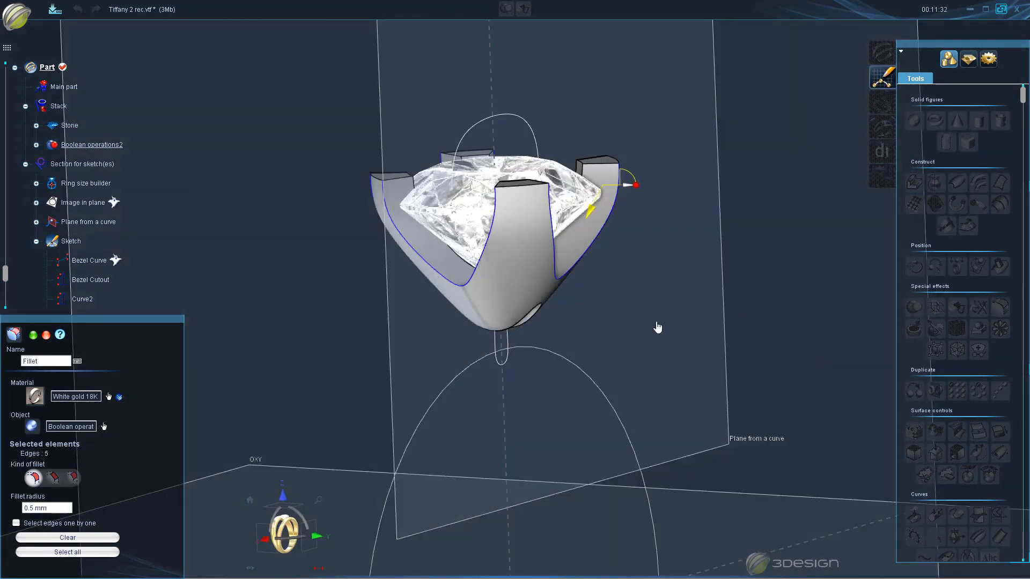
- Set the fillet radius to 0.1 mm and apply the fillet to the selected bezel edges
middle_drag(657, 327, 386, 371)
click(61, 505)
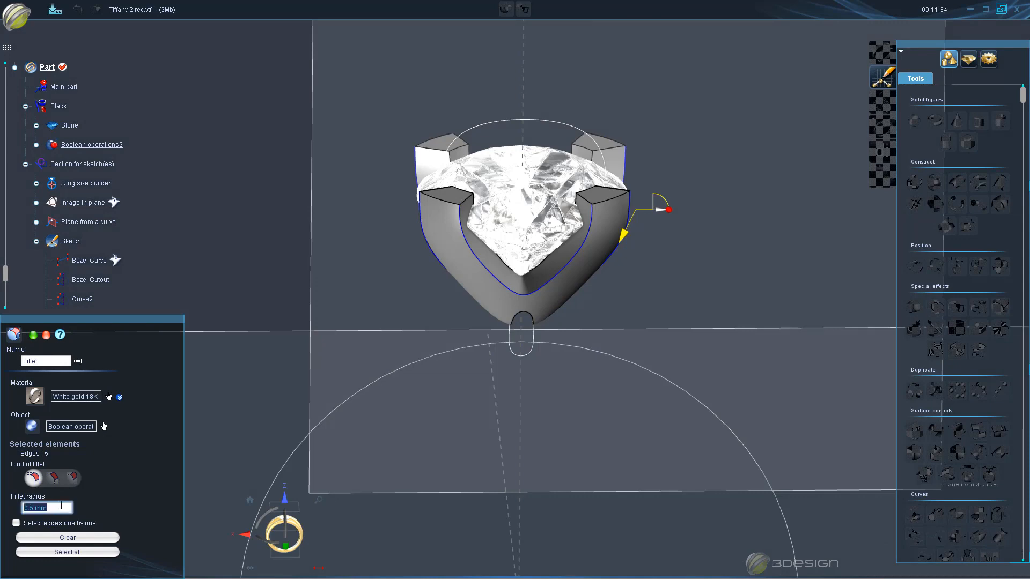
text(0.1)
key(Return)
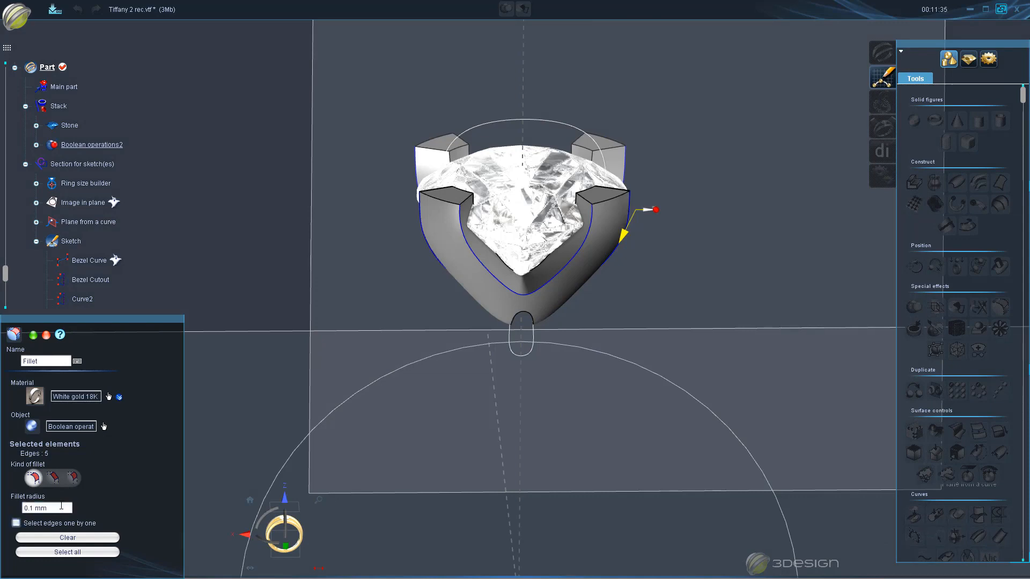
key(Return)
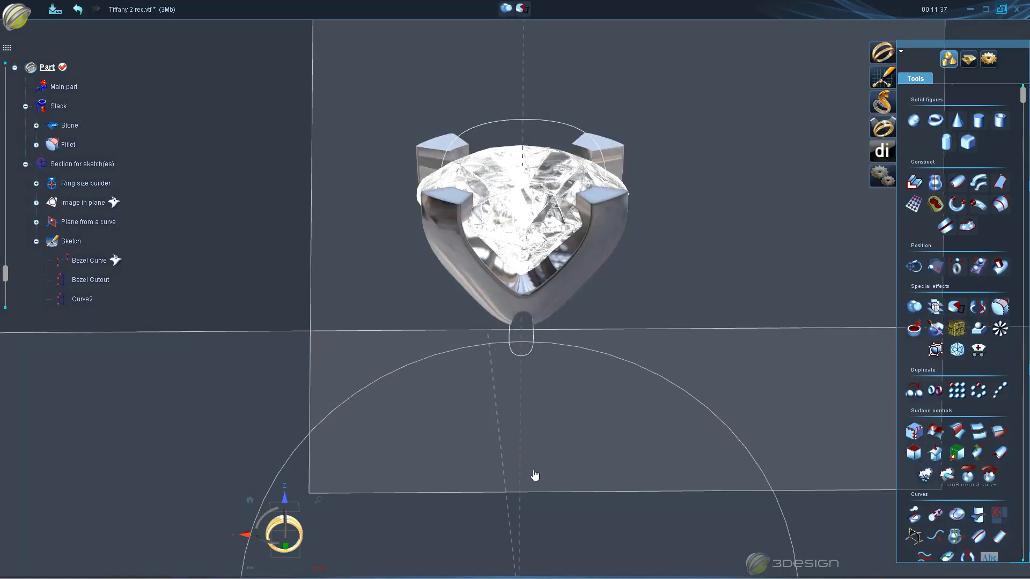
- Examine the filleted bezel and its base cutout from several angles and distances, including its position above the ring size circle
middle_drag(662, 375, 460, 295)
scroll(515, 354, up, 5)
scroll(558, 293, down, 3)
mouse_move(599, 236)
middle_down()
mouse_move(524, 318)
mouse_move(601, 235)
middle_up()
mouse_move(535, 324)
middle_down()
mouse_move(696, 217)
mouse_move(685, 246)
mouse_move(506, 352)
mouse_move(609, 368)
mouse_move(411, 304)
mouse_move(520, 237)
mouse_move(472, 211)
mouse_move(489, 388)
mouse_move(512, 381)
mouse_move(465, 298)
mouse_move(489, 340)
middle_up()
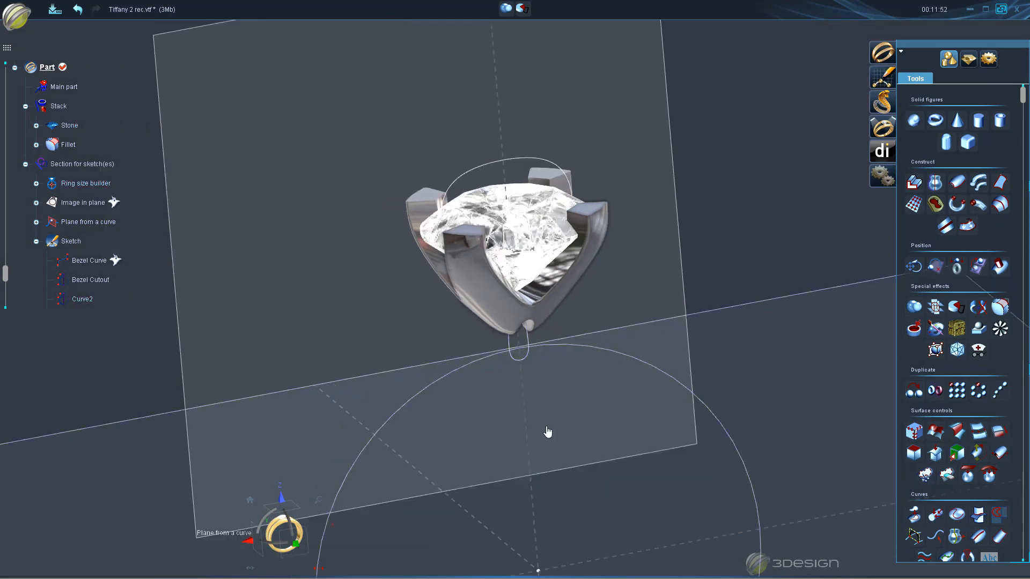
middle_drag(547, 432, 652, 363)
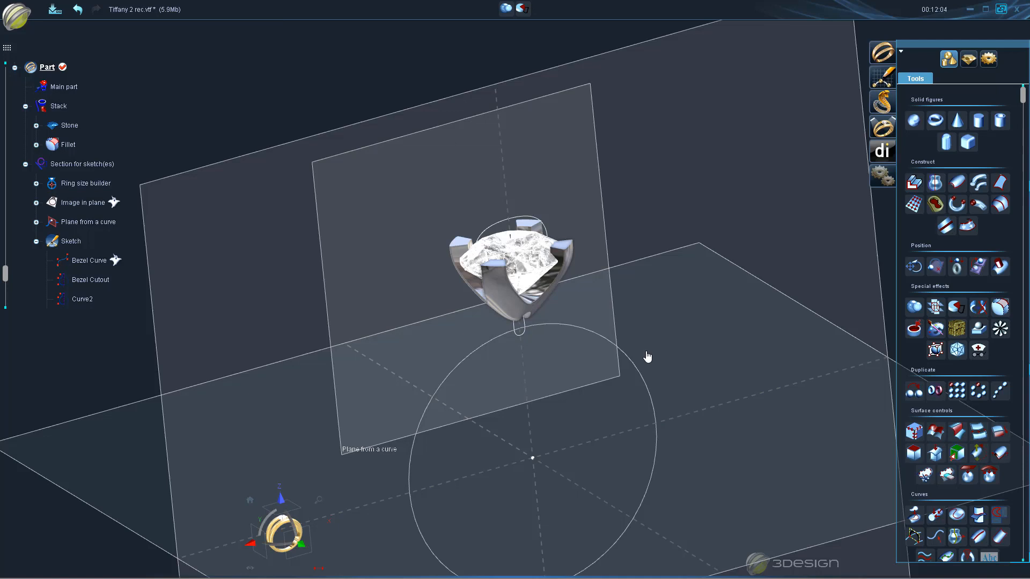
click(493, 352)
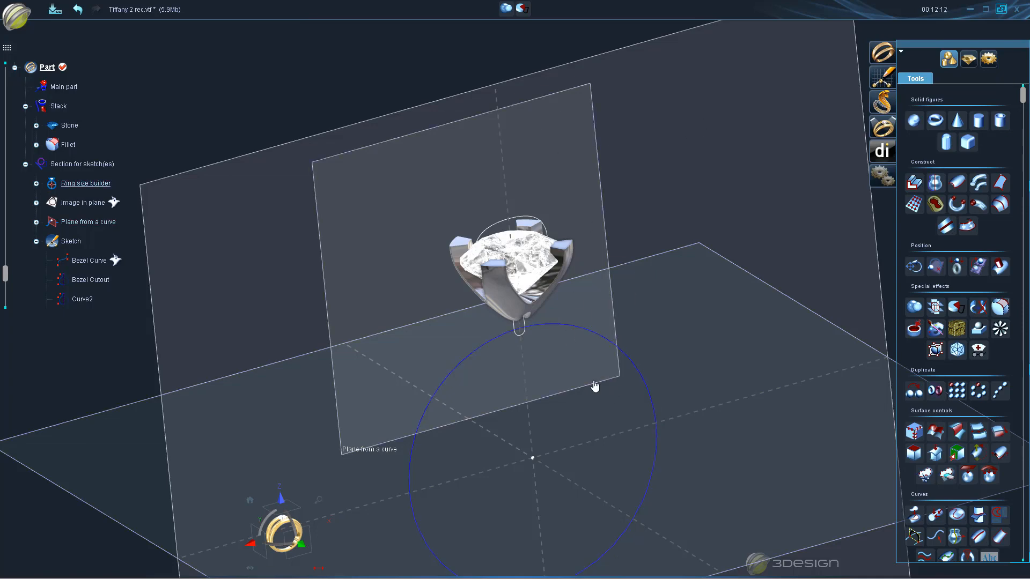
- Reopen the existing sketch for editing and rename the slim oval curve Curve2 to "Bottom Bezel Cutout"
double_click(74, 244)
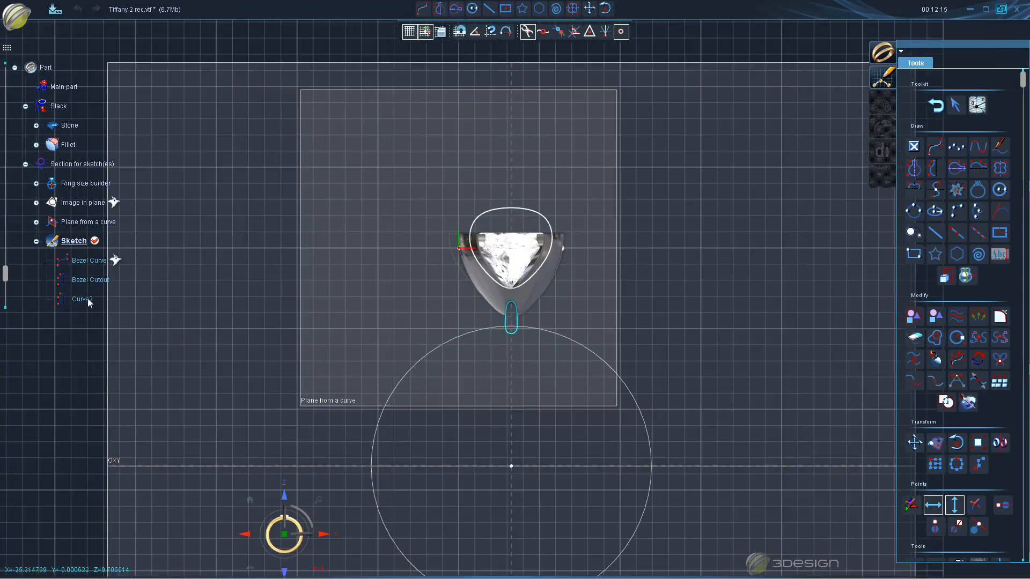
right_click(89, 304)
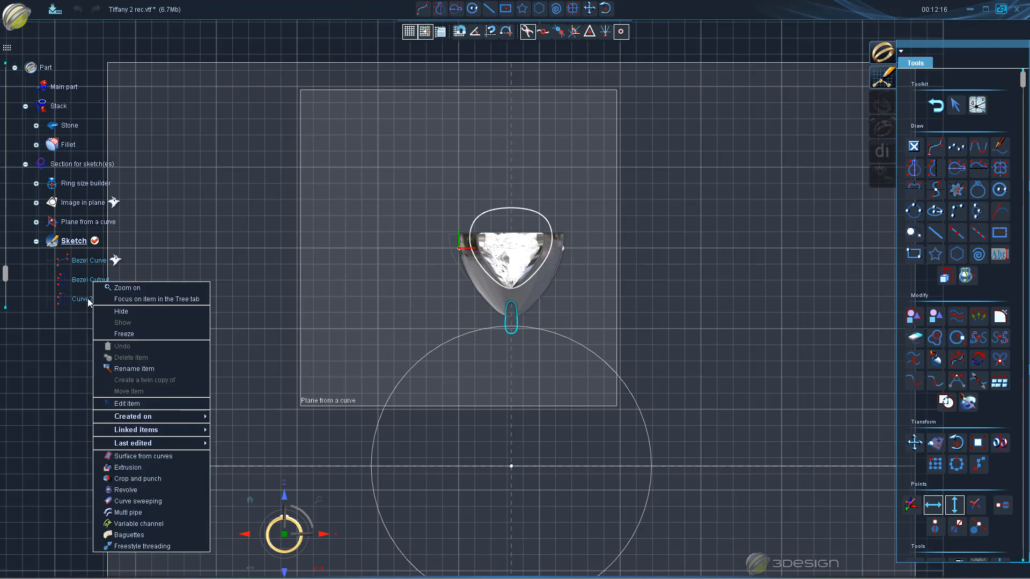
click(141, 368)
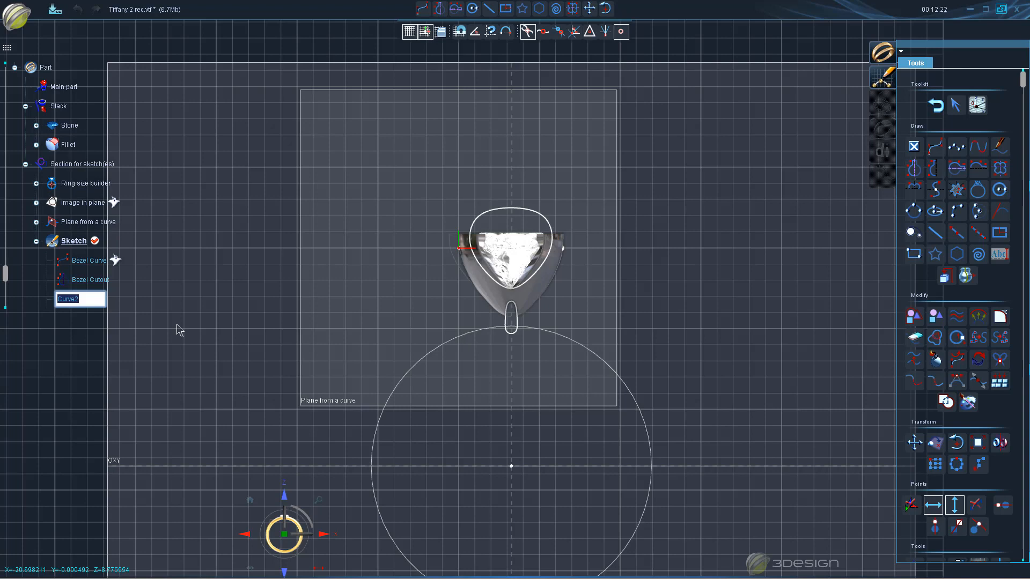
text(Bottom Bezel Cutout)
key(Return)
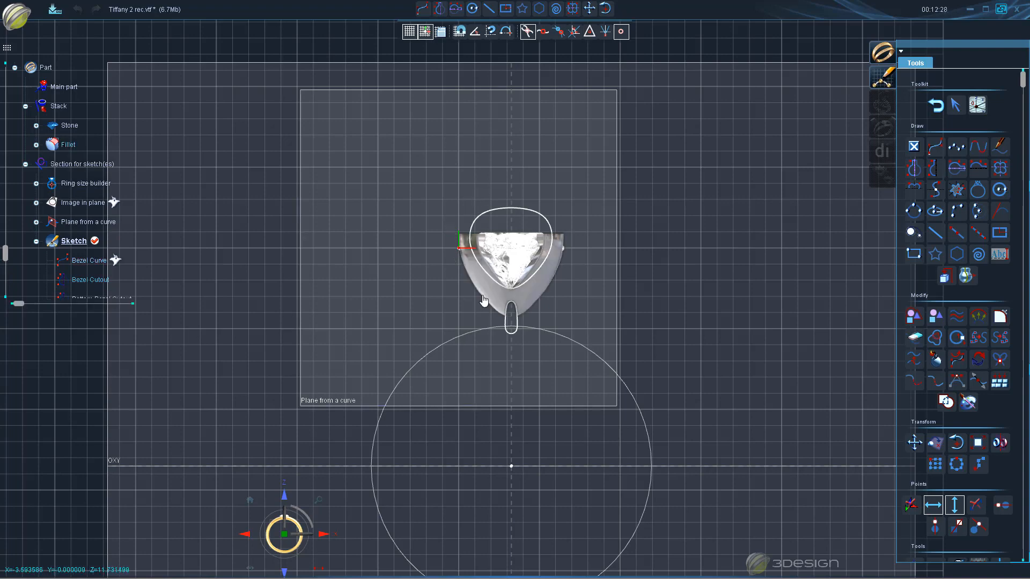
- Draw a closed, vertically symmetrical dome-shaped curve about 3 mm wide above the bezel from four control points
scroll(483, 299, up, 3)
scroll(483, 299, down, 3)
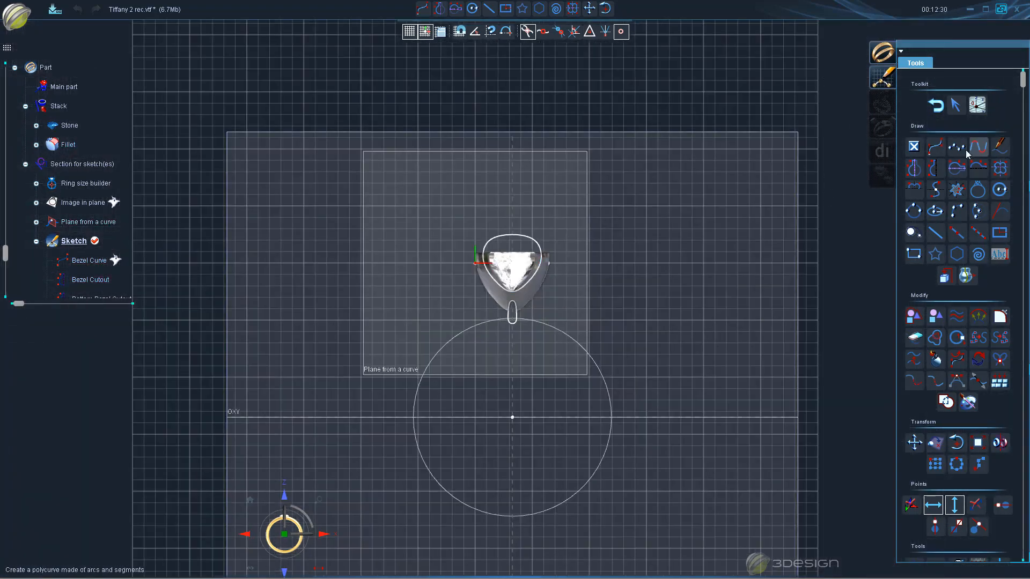
click(913, 168)
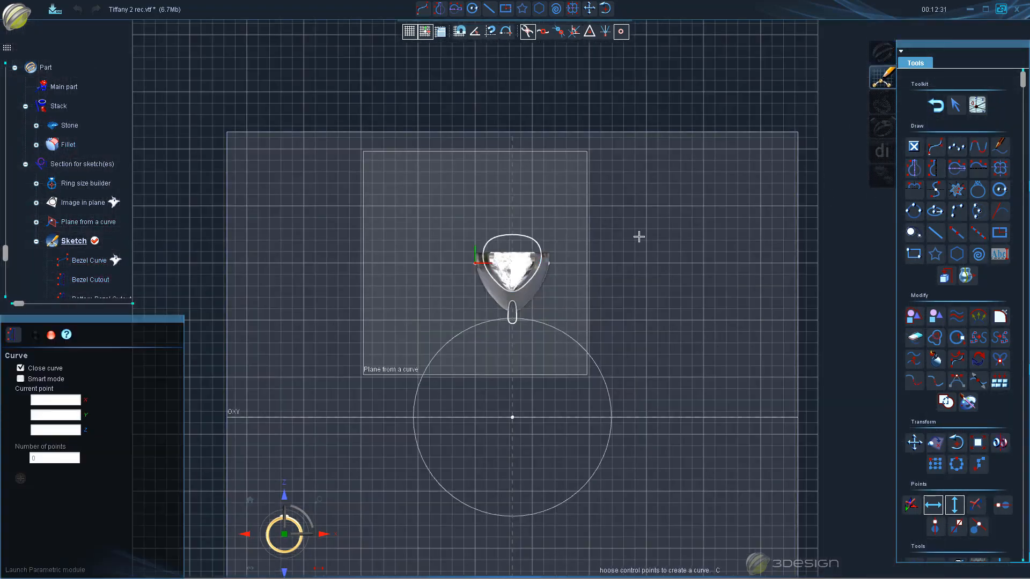
click(464, 165)
click(458, 179)
click(458, 190)
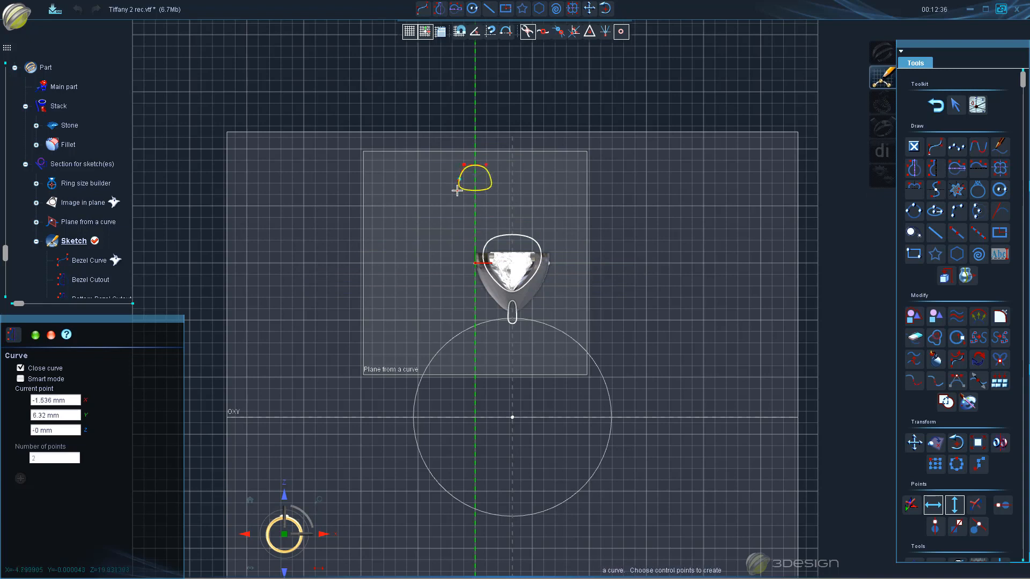
click(464, 193)
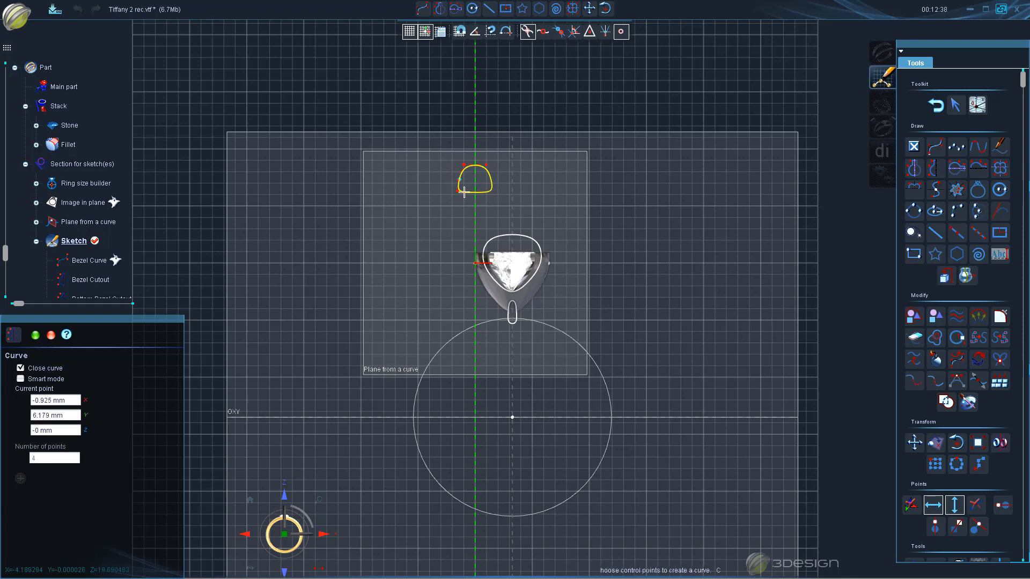
key(Return)
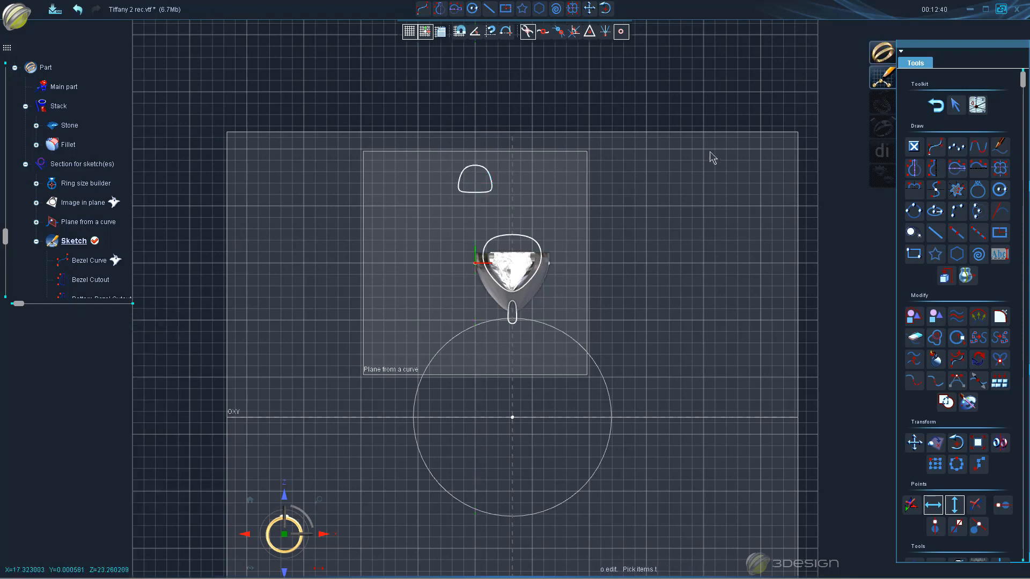
- Close the sketch and start a ring rail builder based on the ring size circle
click(936, 105)
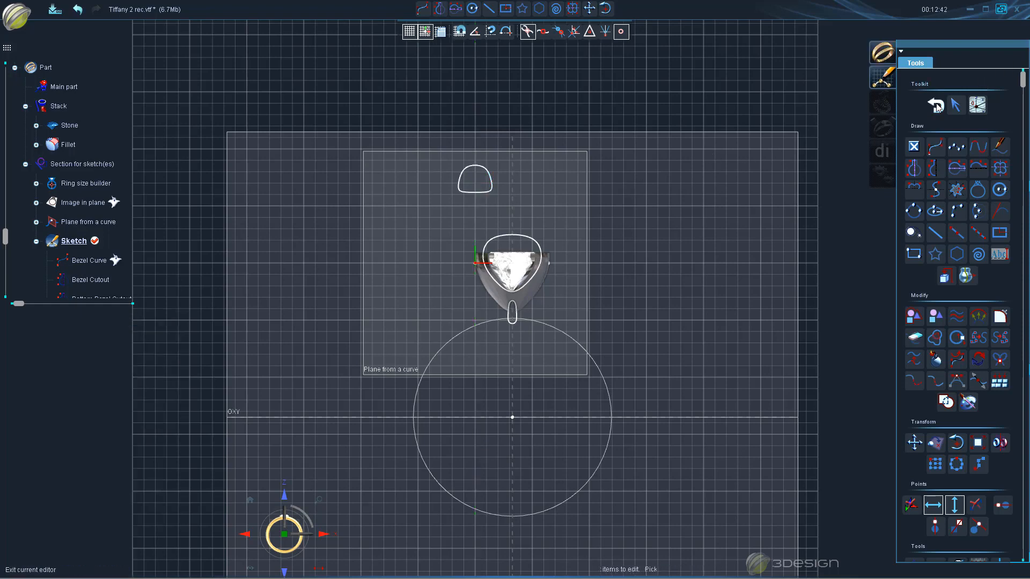
scroll(611, 436, down, 5)
middle_drag(593, 410, 536, 382)
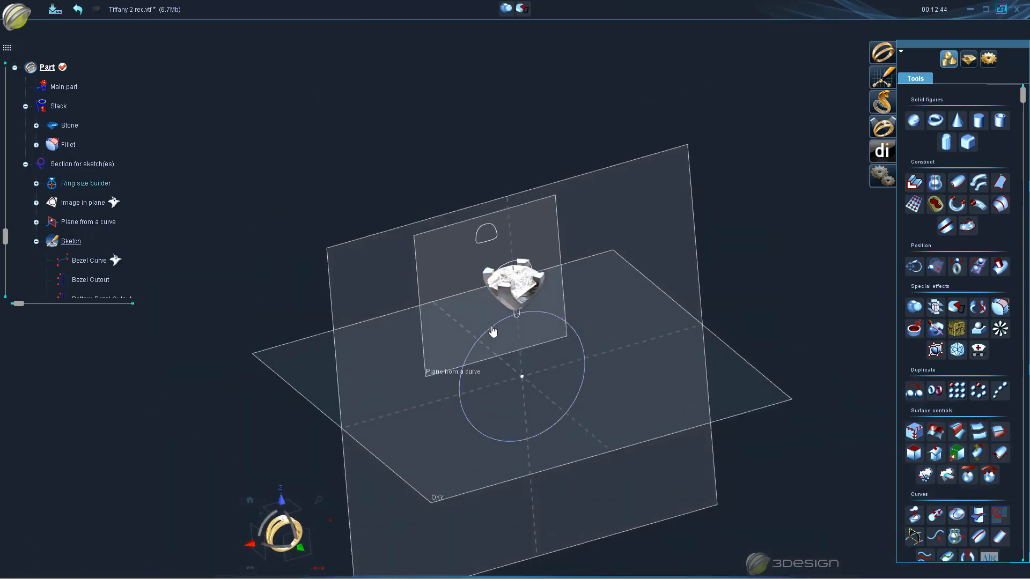
click(578, 351)
click(969, 59)
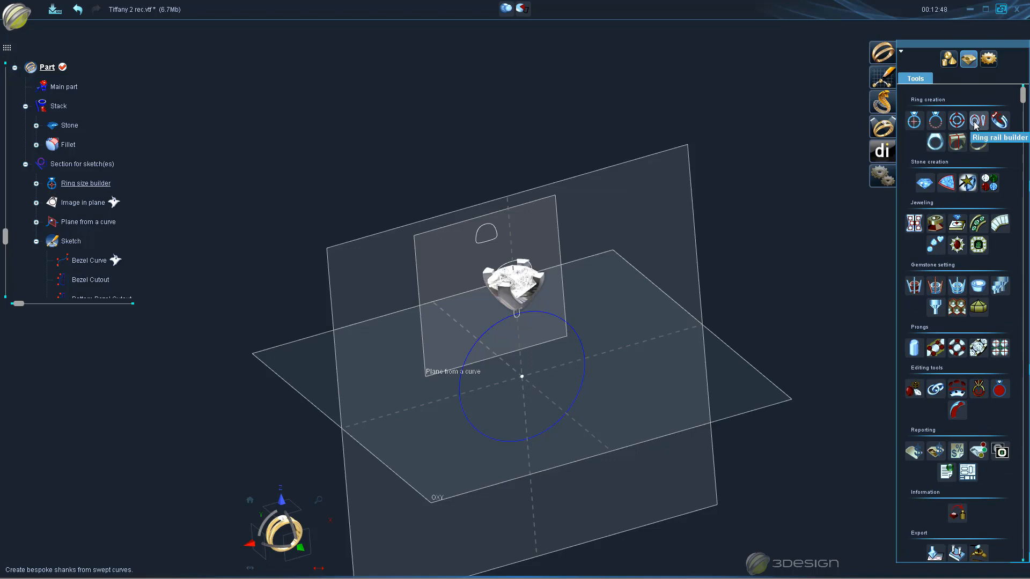
click(978, 122)
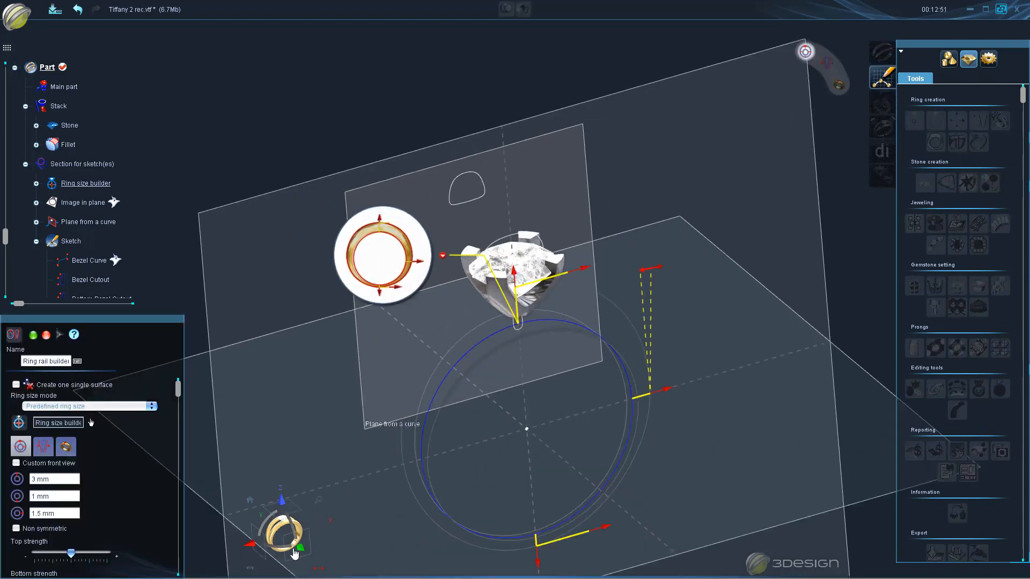
- Adjust the rail's front profile, setting the bottom thickness to about 1.3 mm and the side thickness to about 2.4 mm
click(295, 554)
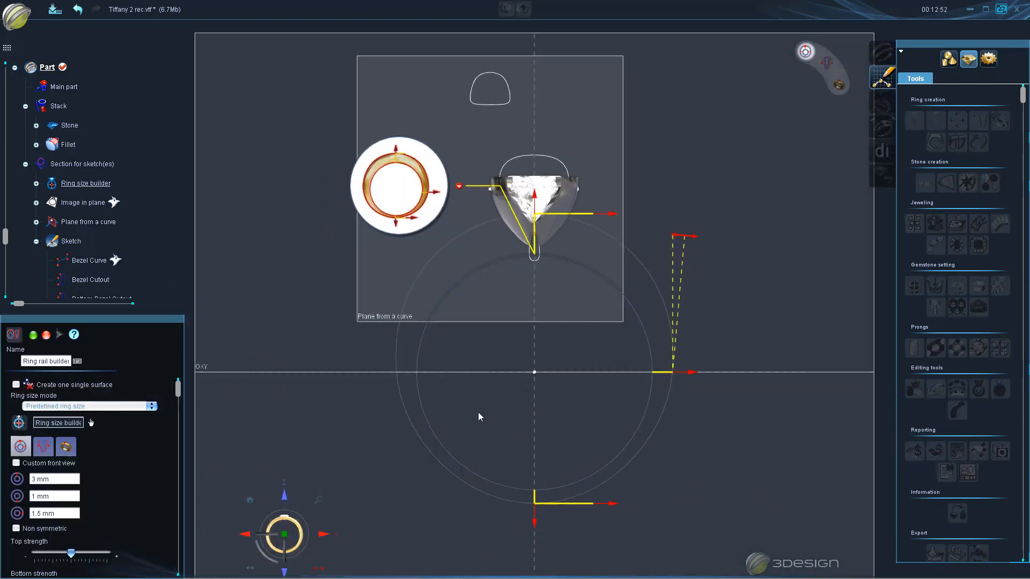
drag(552, 484, 550, 488)
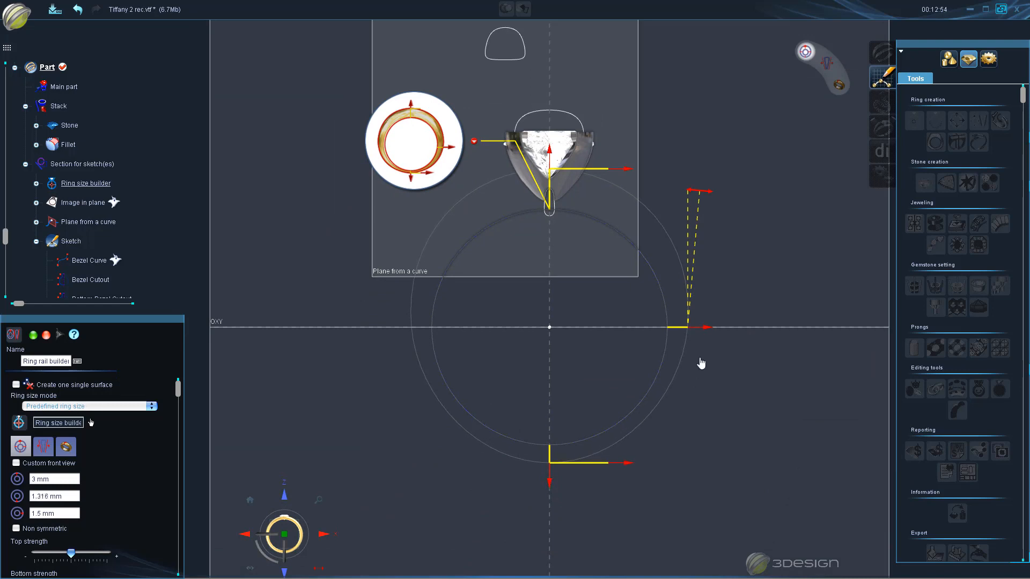
drag(703, 327, 715, 325)
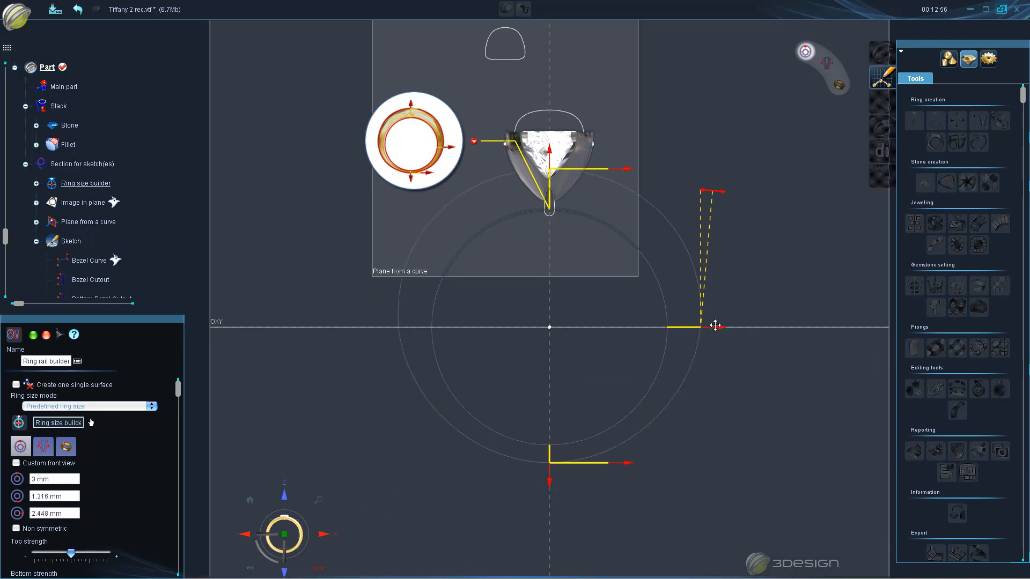
drag(711, 192, 713, 198)
- Adjust the rail's side offsets to about 4.9 mm at the top, 3.9 mm in the middle and 2.2 mm at the bottom
click(44, 446)
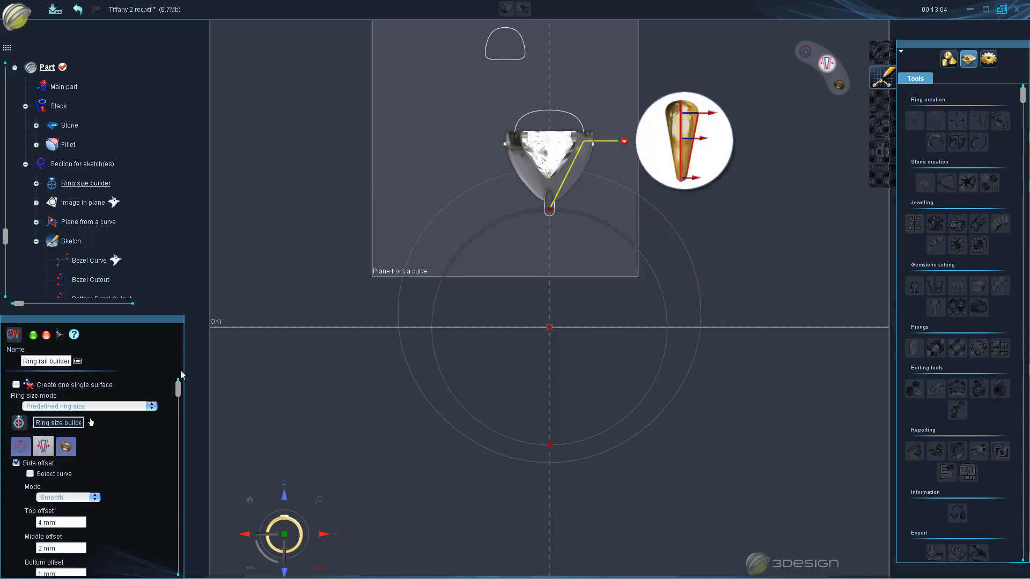
click(723, 145)
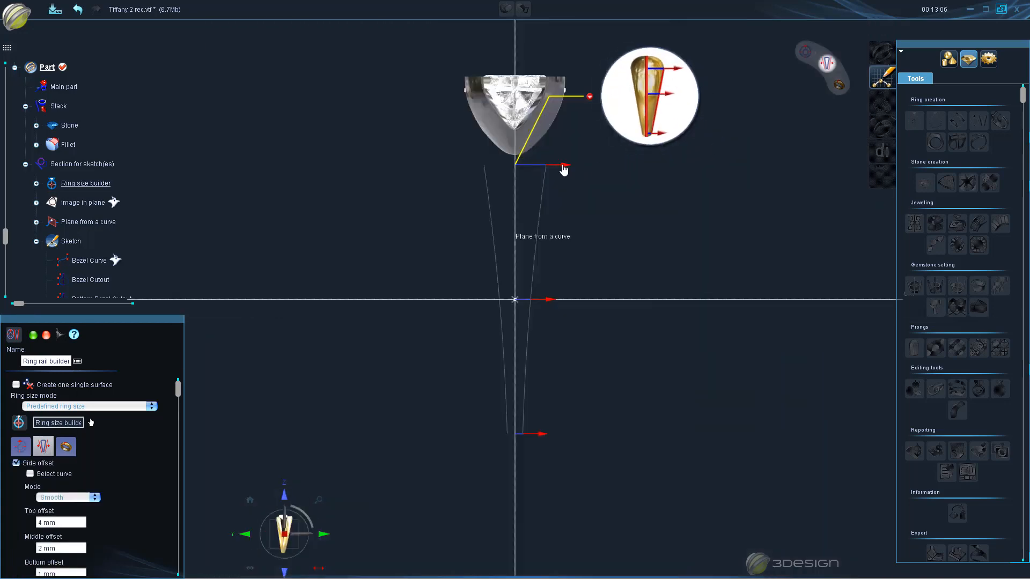
drag(563, 169, 581, 267)
drag(552, 302, 563, 301)
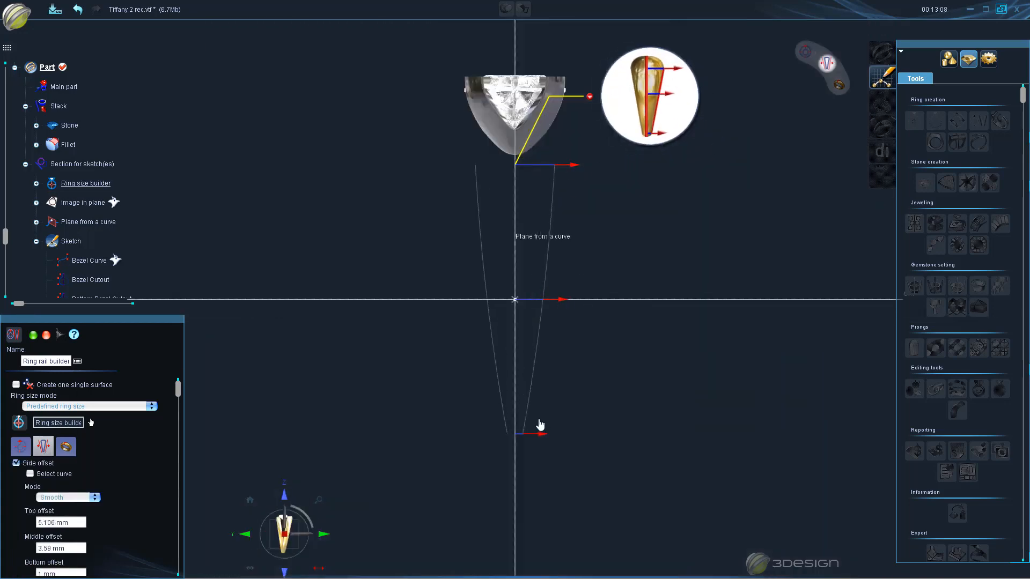
drag(542, 432, 558, 433)
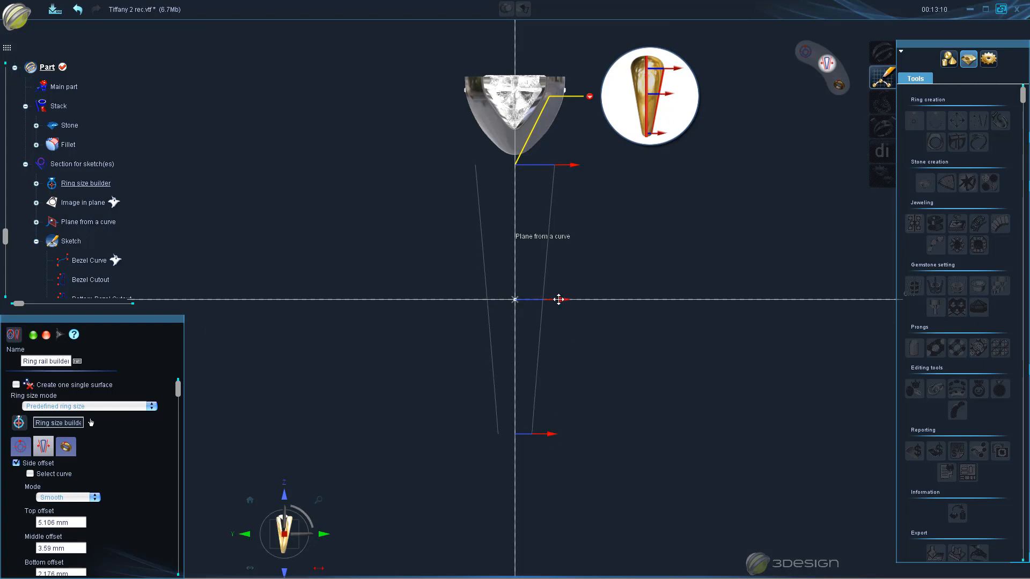
drag(559, 299, 562, 299)
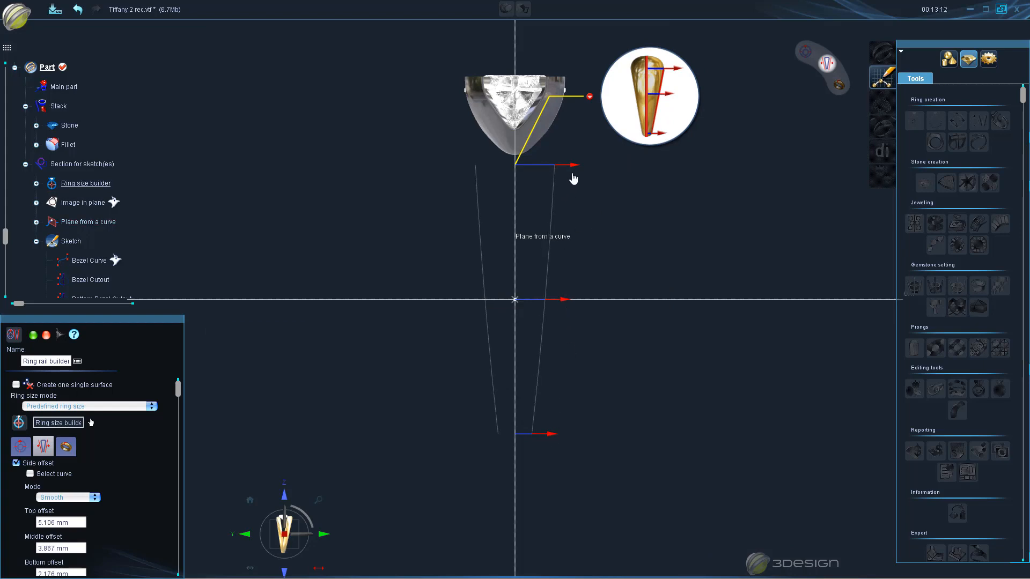
drag(569, 168, 568, 167)
- Enable a section for the ring rail, pick the dome-shaped Curve3 as its profile, preview the shank and build it
middle_drag(577, 178, 420, 262)
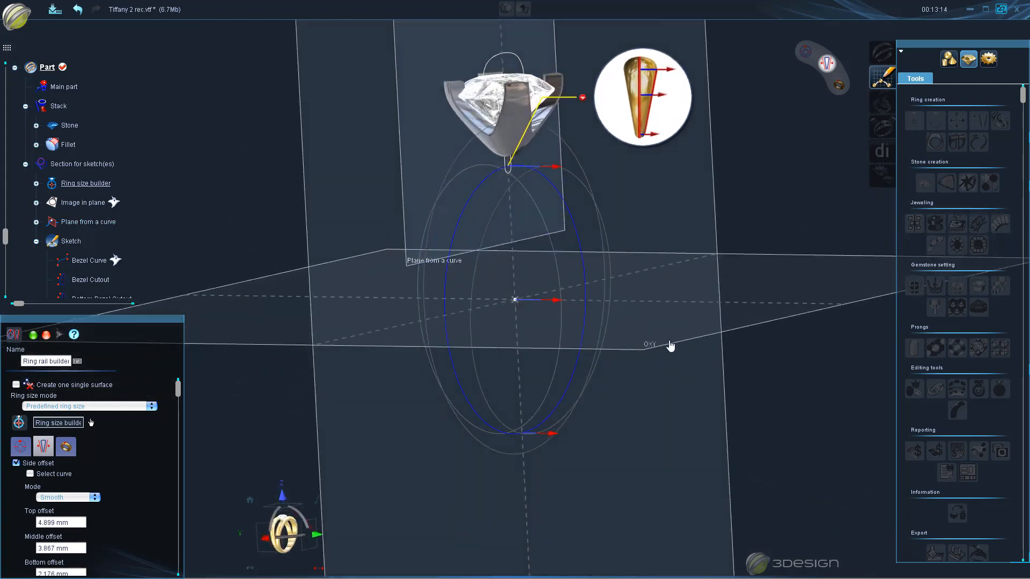
middle_drag(671, 347, 558, 378)
click(72, 454)
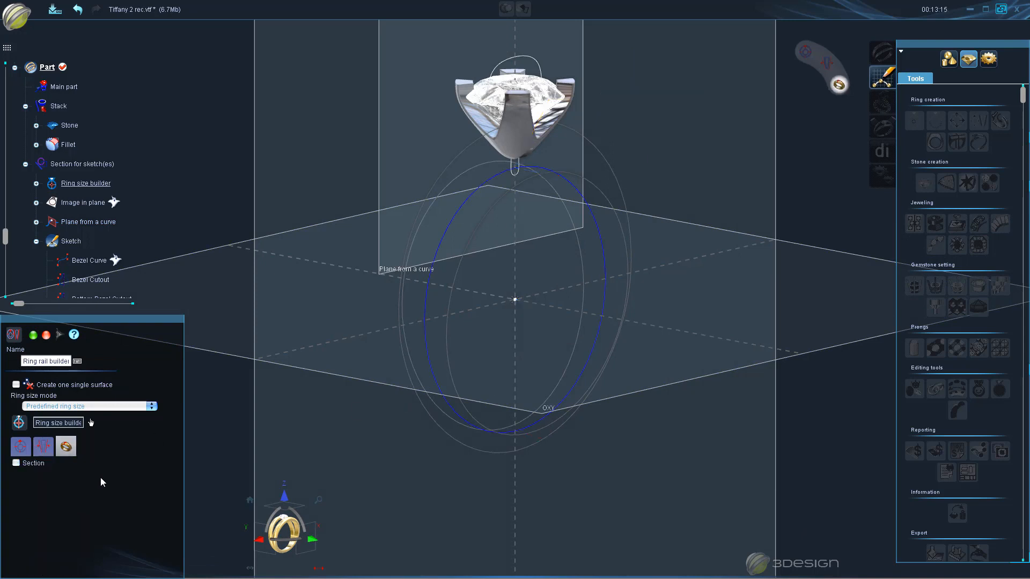
click(16, 464)
click(106, 509)
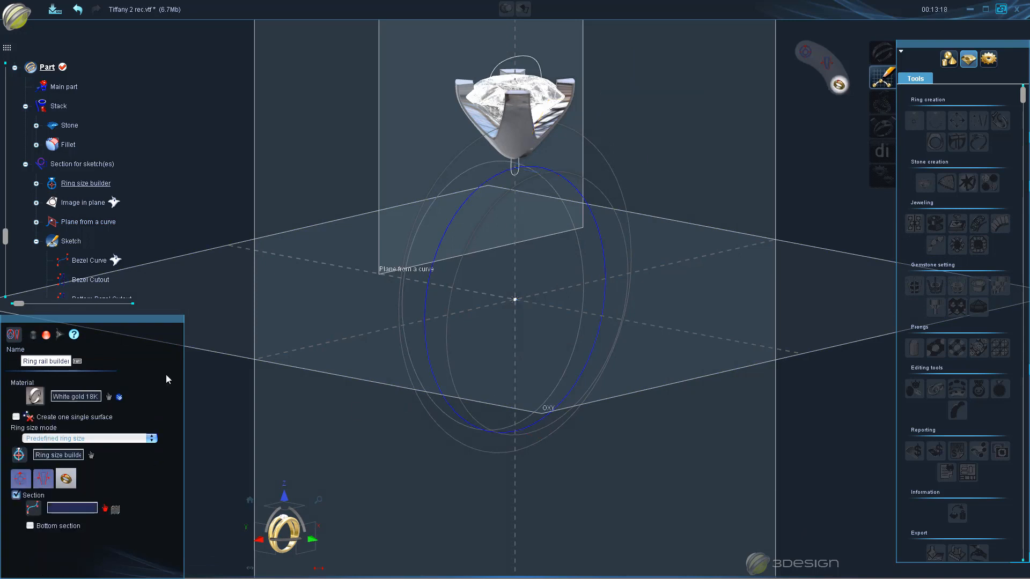
scroll(428, 210, down, 3)
click(490, 130)
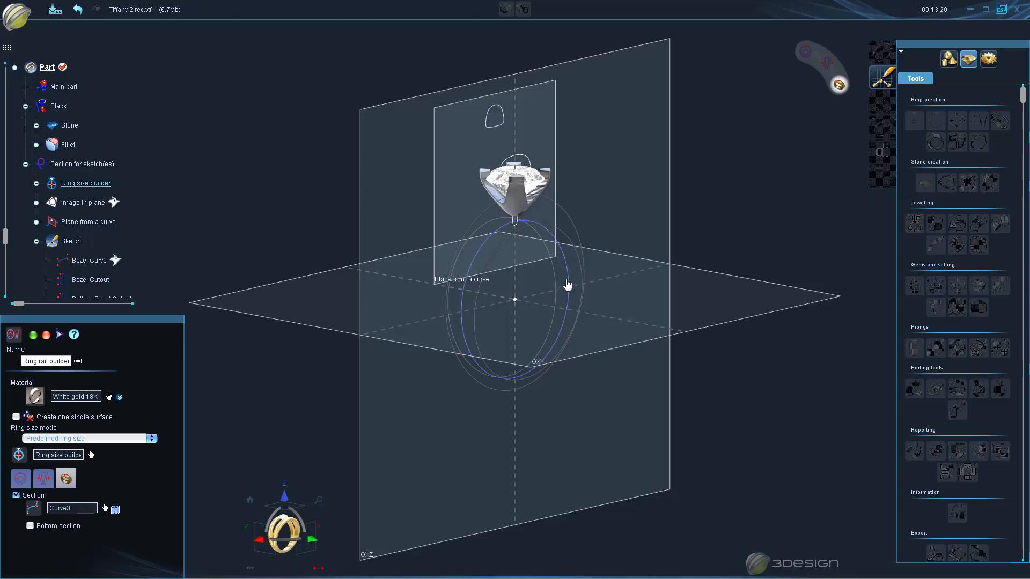
click(61, 335)
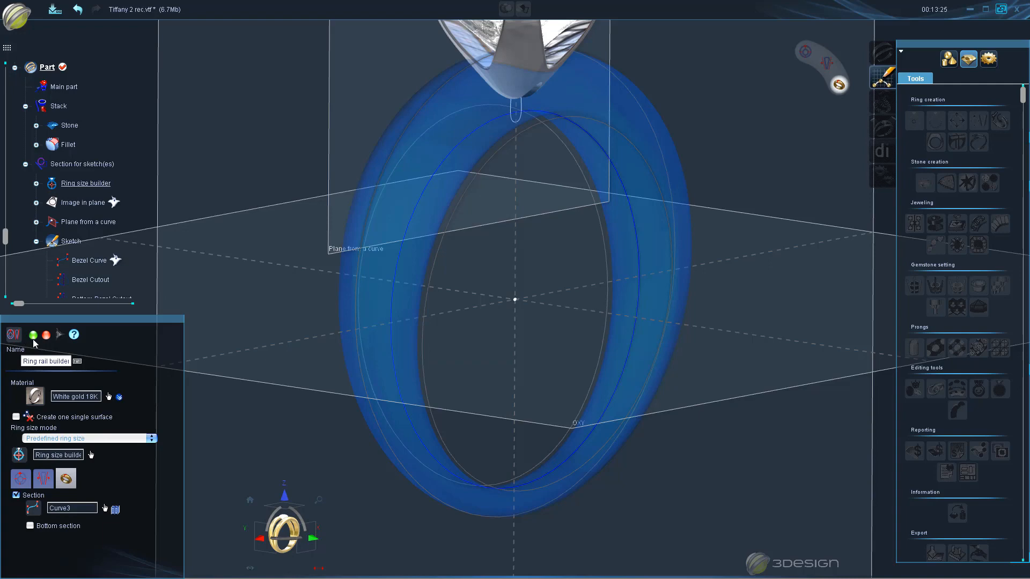
click(32, 335)
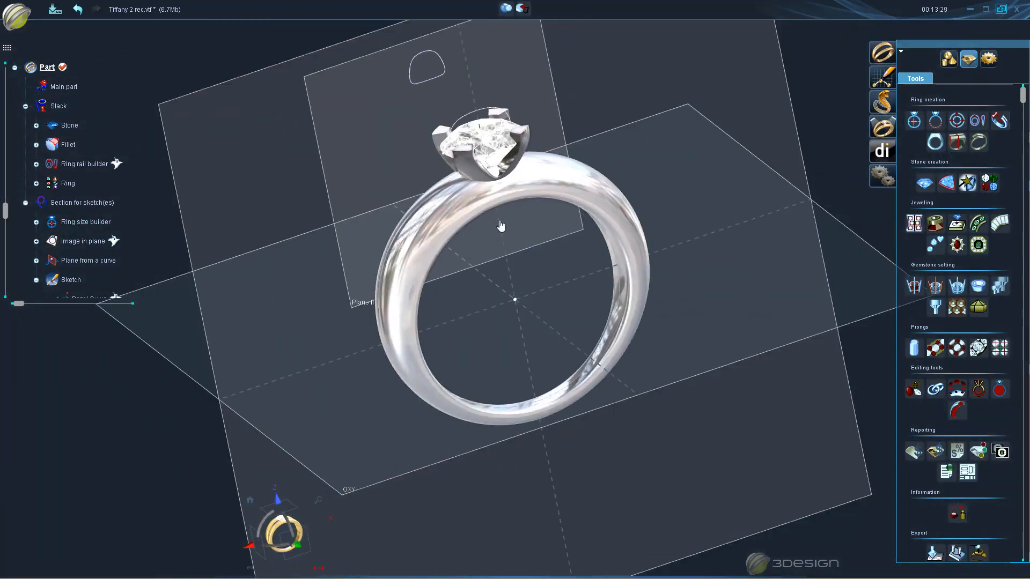
- Reopen the sketch and hide the Bezel Cutout and Bottom Bezel Cutout curves
double_click(424, 86)
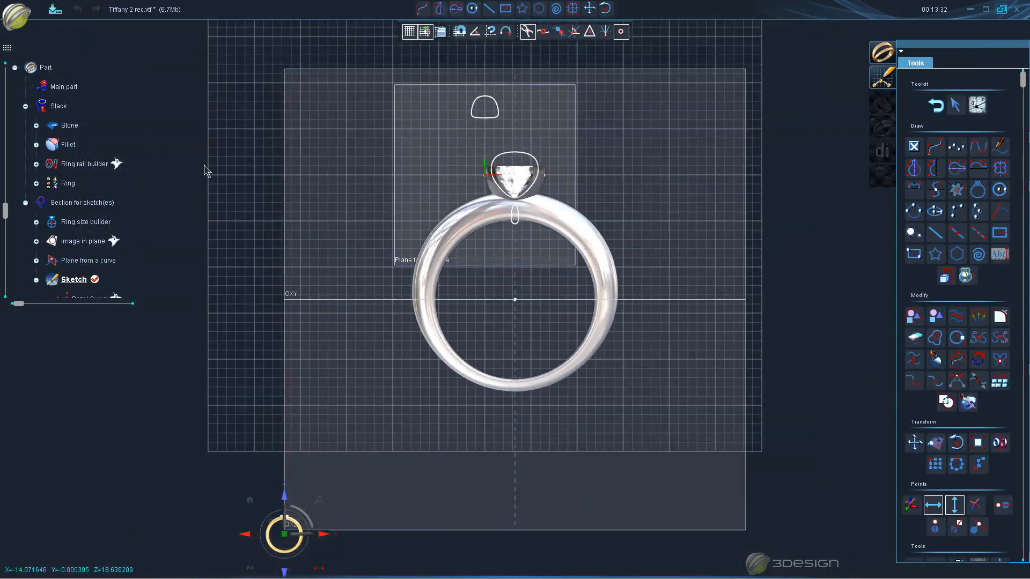
scroll(86, 276, down, 3)
click(89, 231)
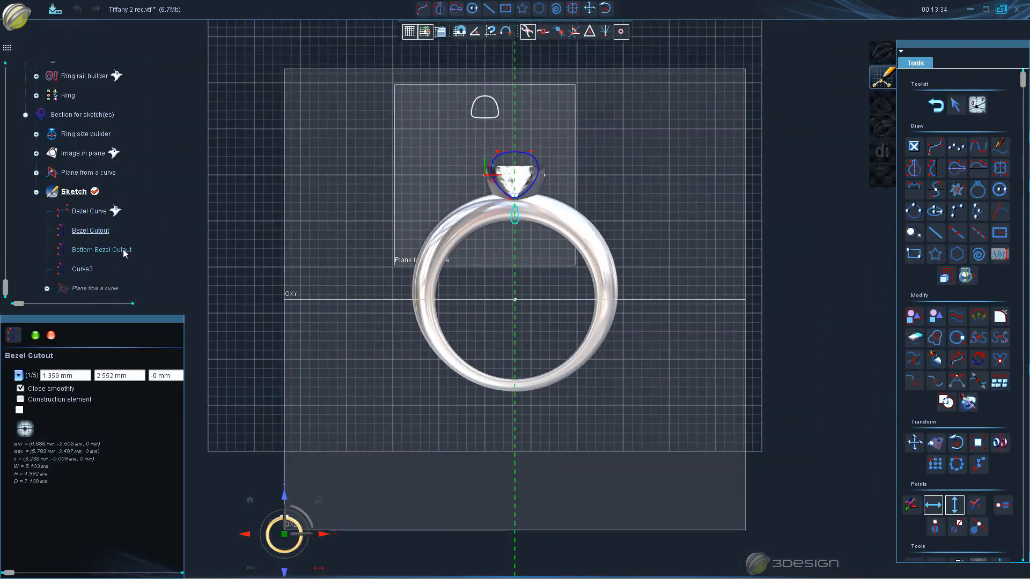
right_click(98, 232)
click(129, 260)
right_click(109, 248)
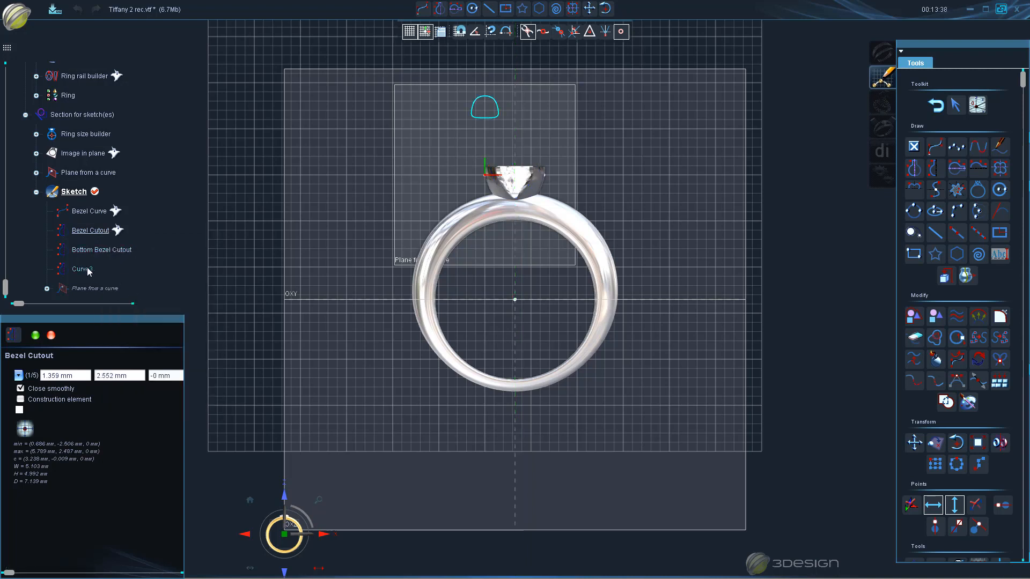
- Rename the dome-shaped Curve3 to "Ring Section" and hide it
click(89, 270)
right_click(91, 269)
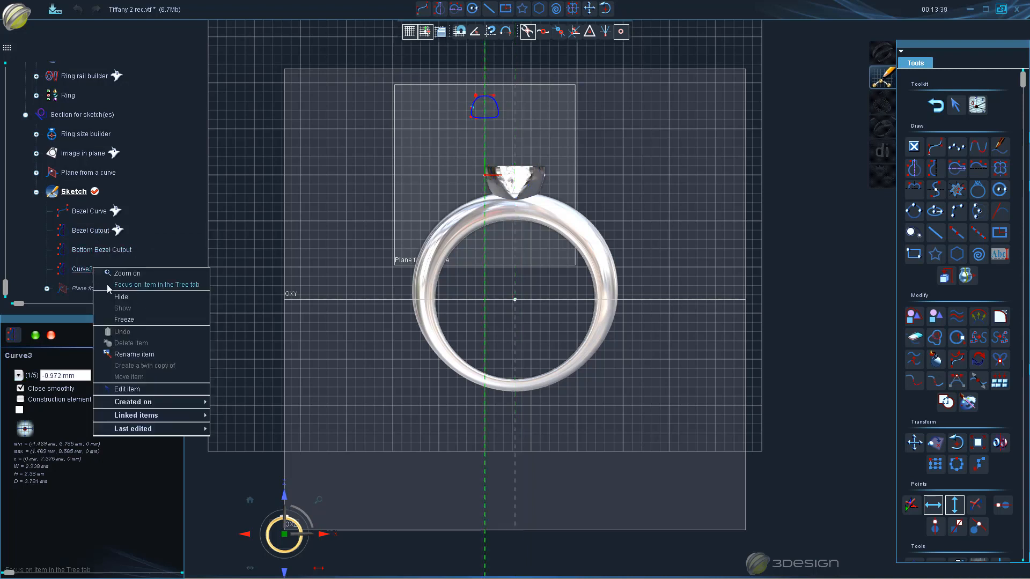
click(131, 357)
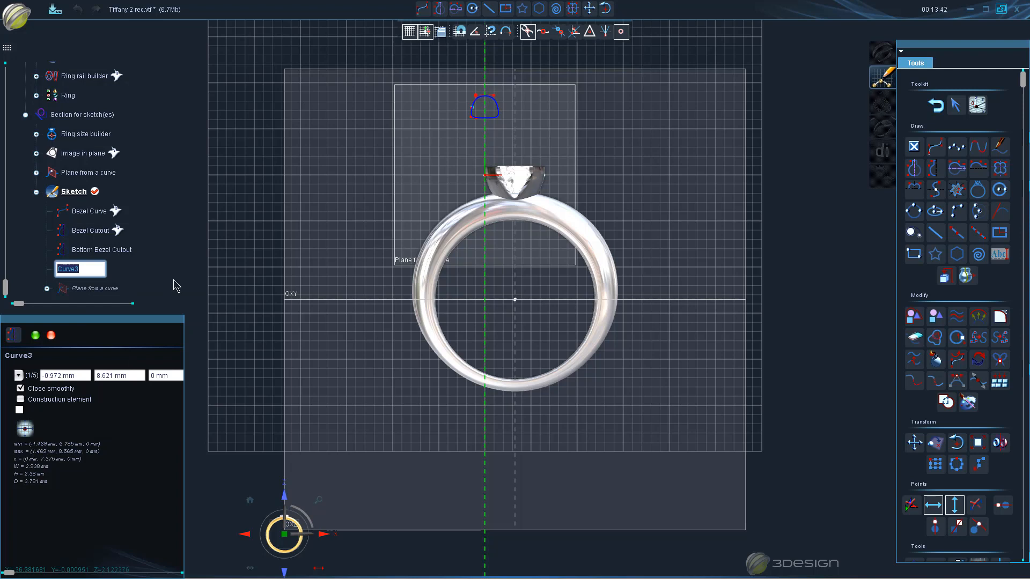
text(Ring Shap)
key(Return)
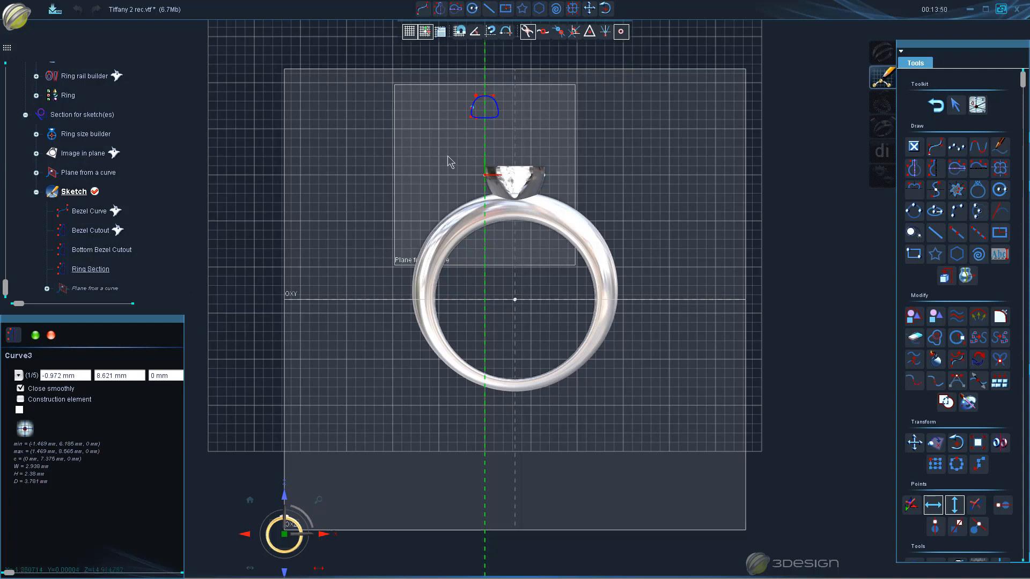
right_click(102, 275)
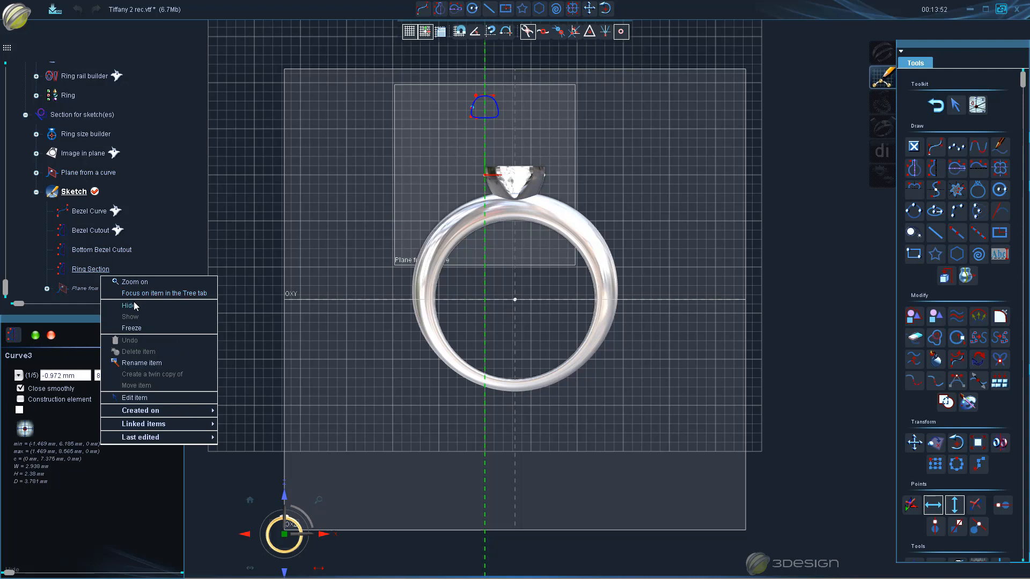
click(135, 307)
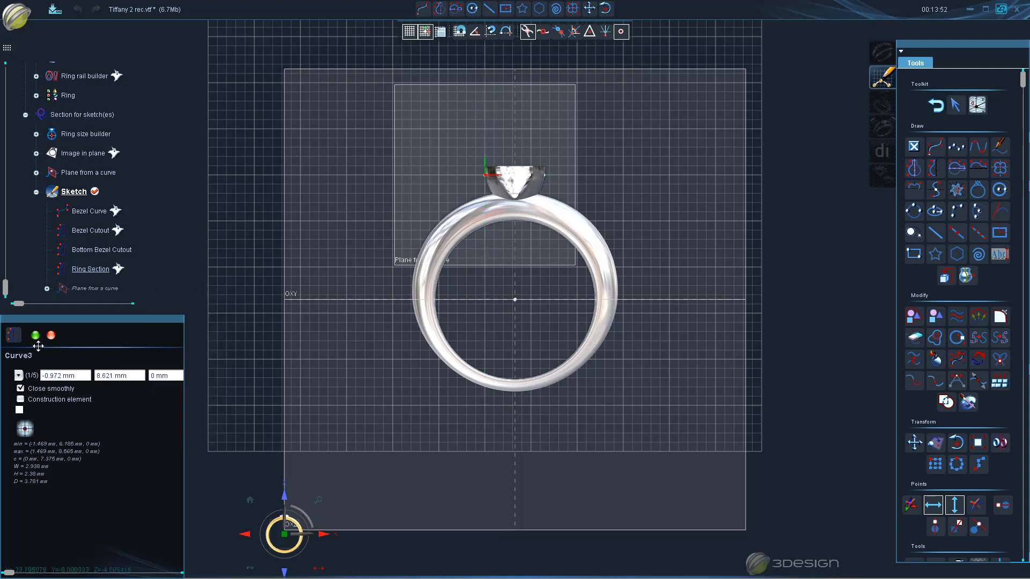
- Draw a closed, vertically symmetrical rounded curve about 4.1 mm wide and 4.2 mm high and move it over the bezel's base
click(918, 169)
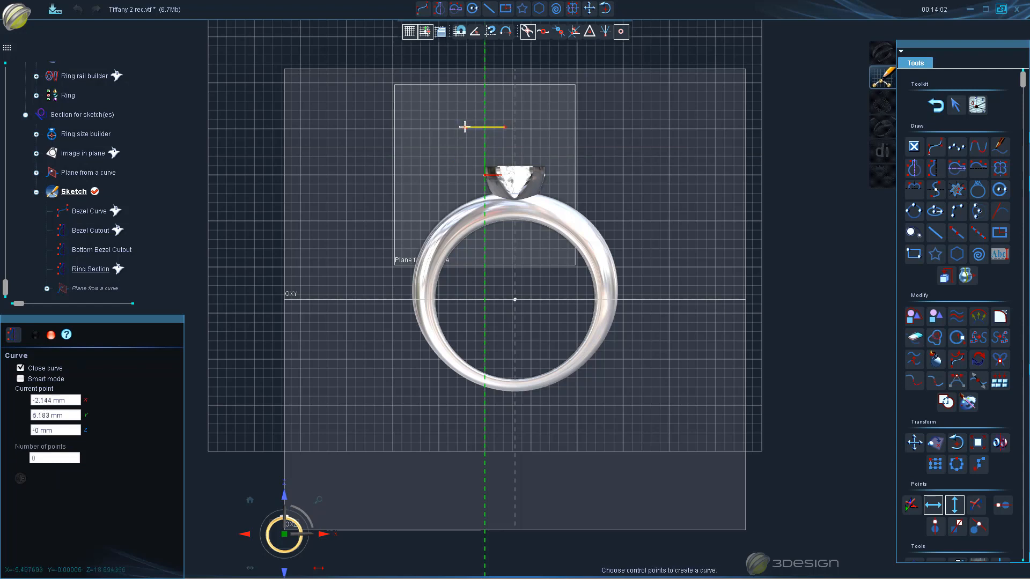
click(465, 127)
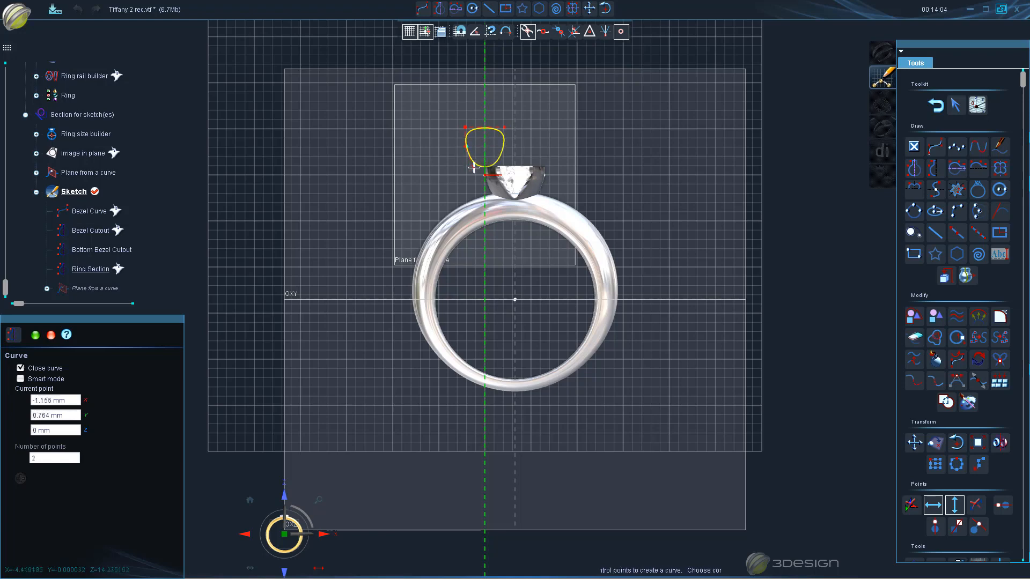
key(Return)
scroll(488, 142, up, 2)
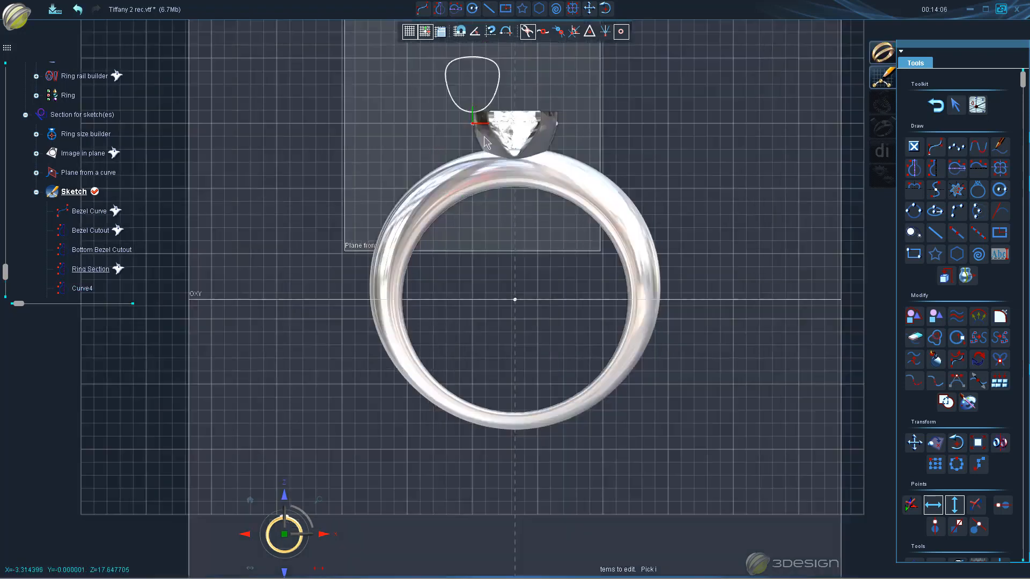
drag(450, 99, 494, 180)
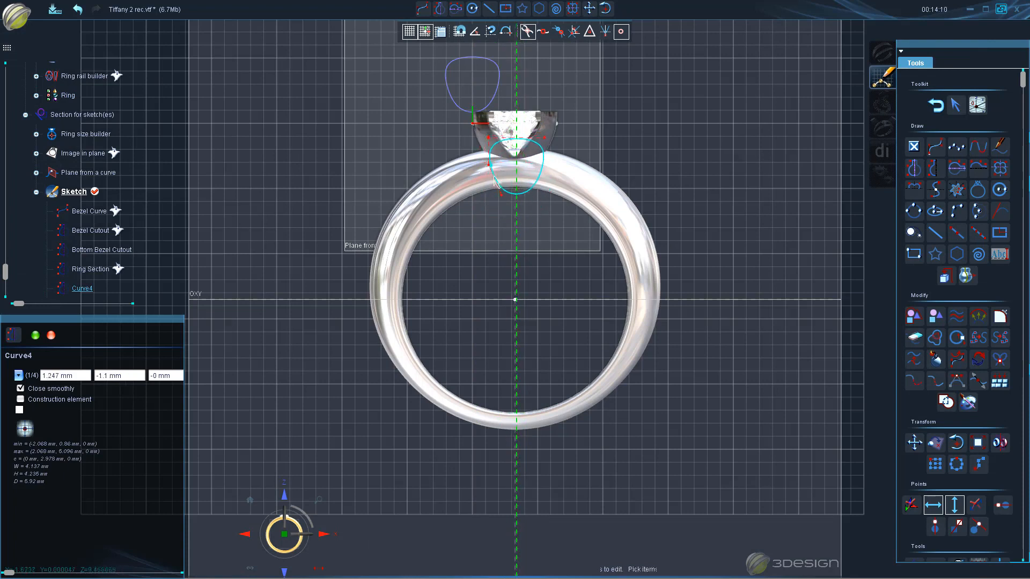
- Freeze the ring shank so only the sketch curve over it can be picked
right_click(451, 185)
click(481, 239)
scroll(504, 181, up, 5)
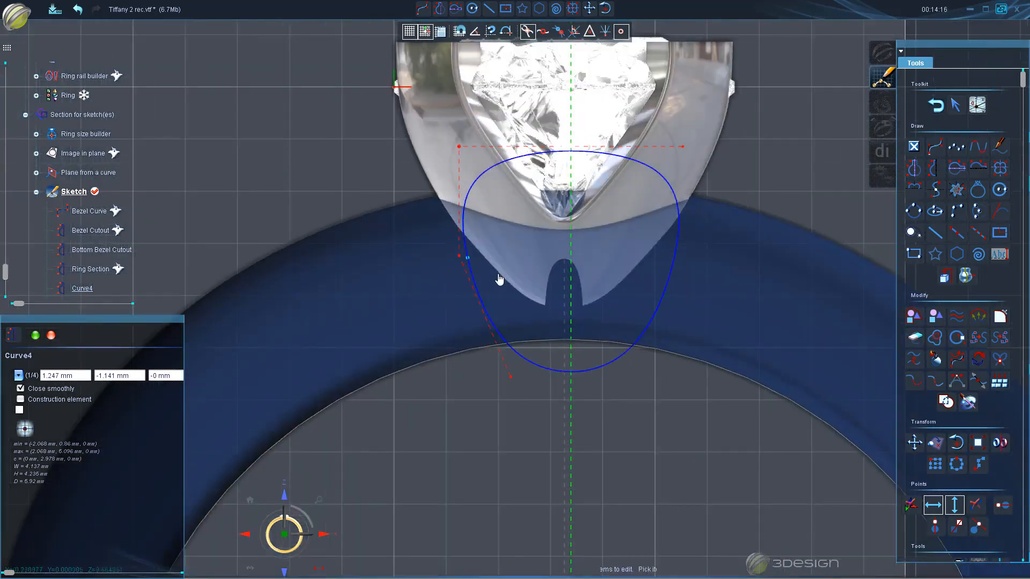
- Reshape the new curve through its control points so it follows the bezel's tapered outline and ends within the shank's thickness
drag(460, 257, 424, 173)
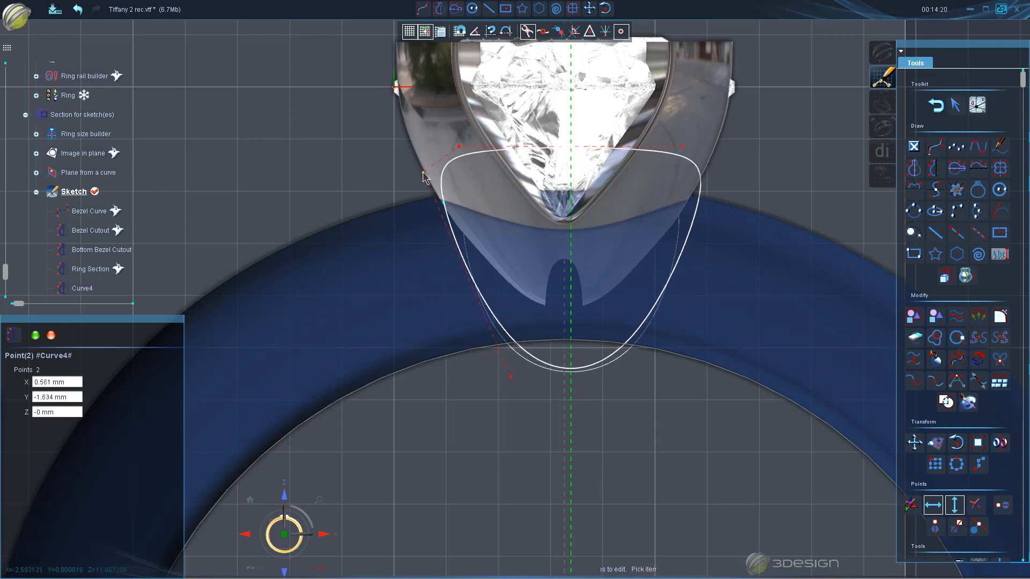
drag(512, 379, 560, 352)
drag(423, 172, 397, 166)
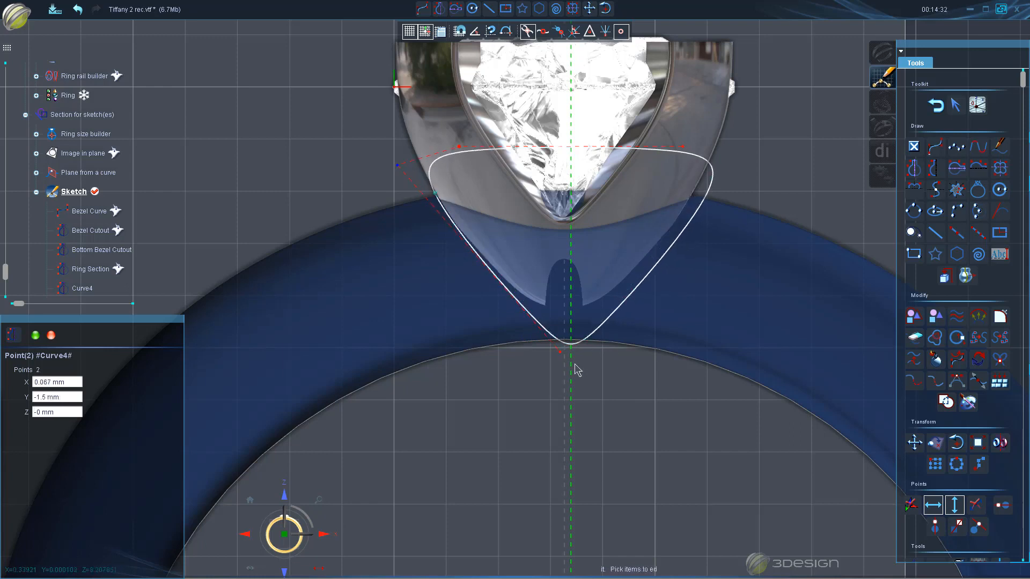
drag(559, 352, 541, 322)
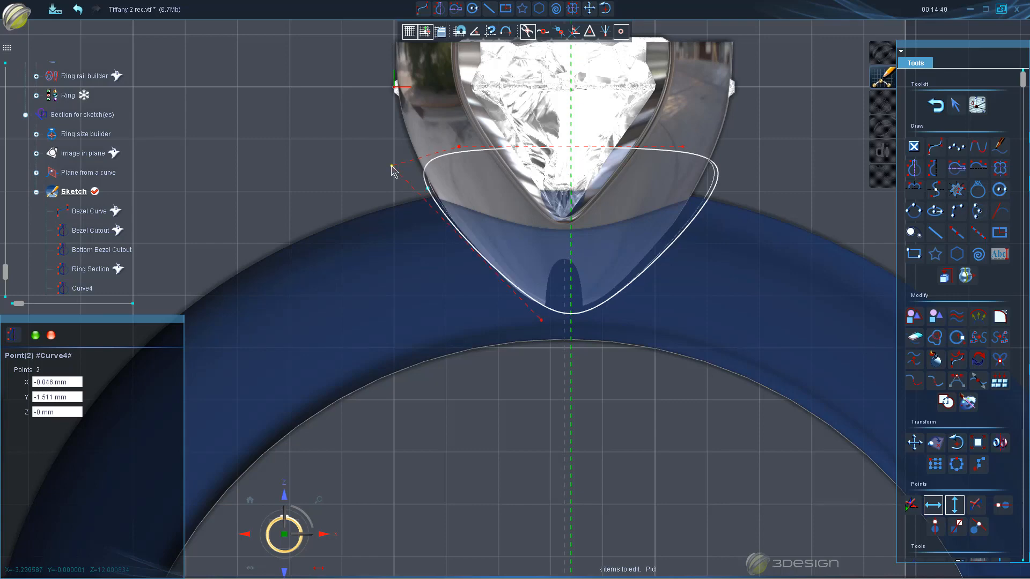
drag(397, 164, 395, 164)
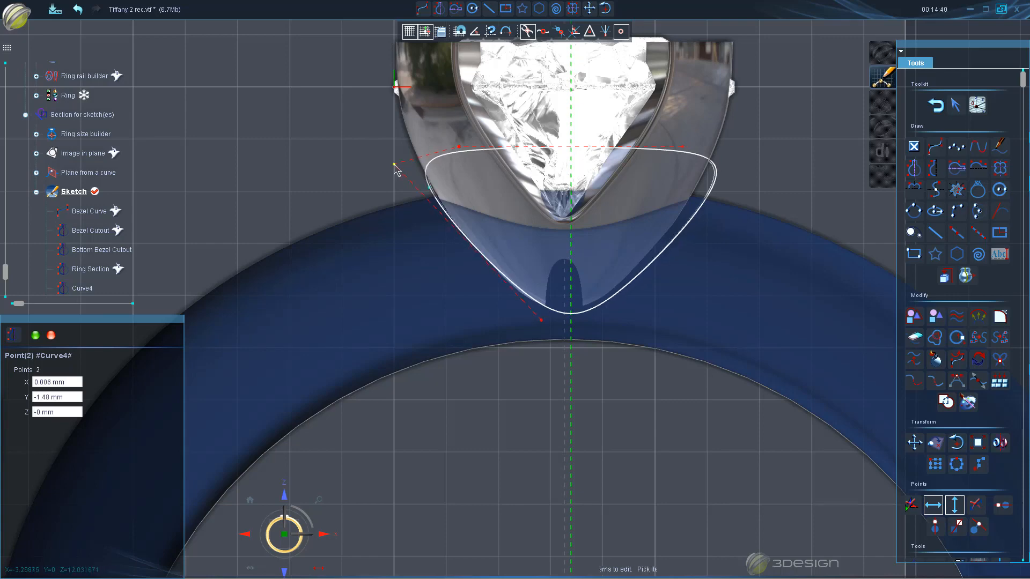
- Finish the sketch with the new cutout curve and unfreeze the ring shank
click(36, 336)
scroll(520, 345, down, 3)
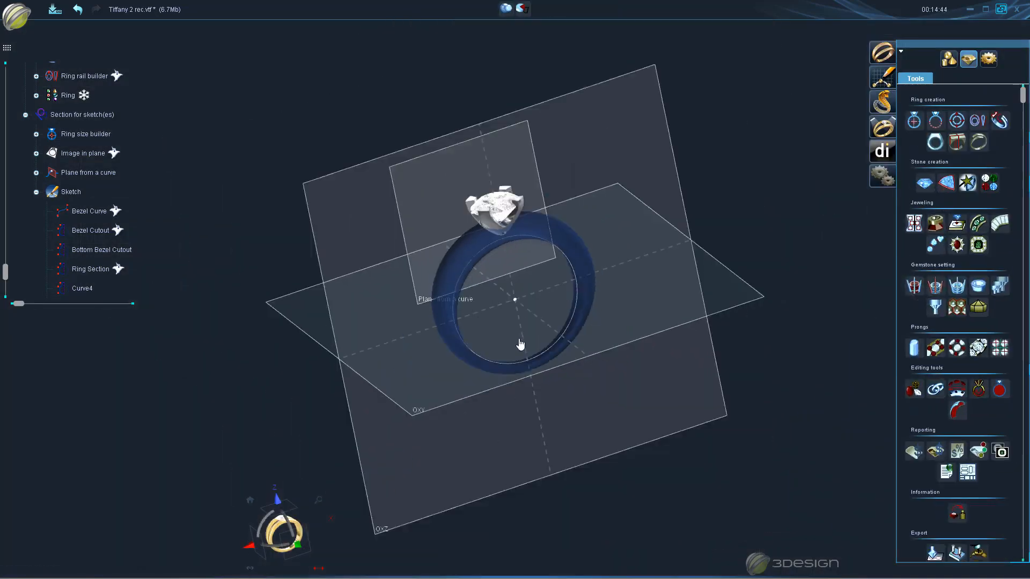
scroll(124, 237, up, 3)
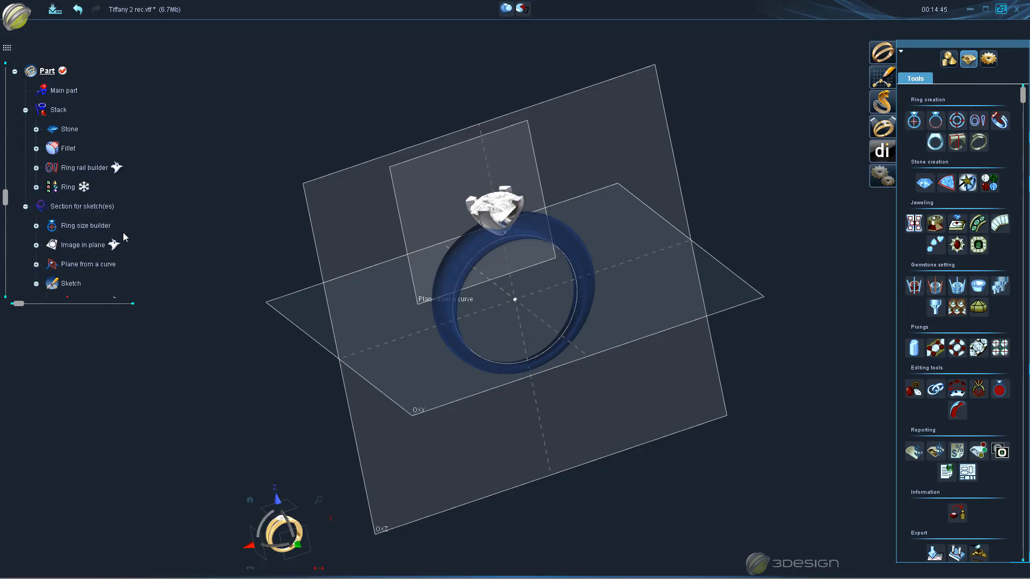
right_click(63, 191)
click(90, 231)
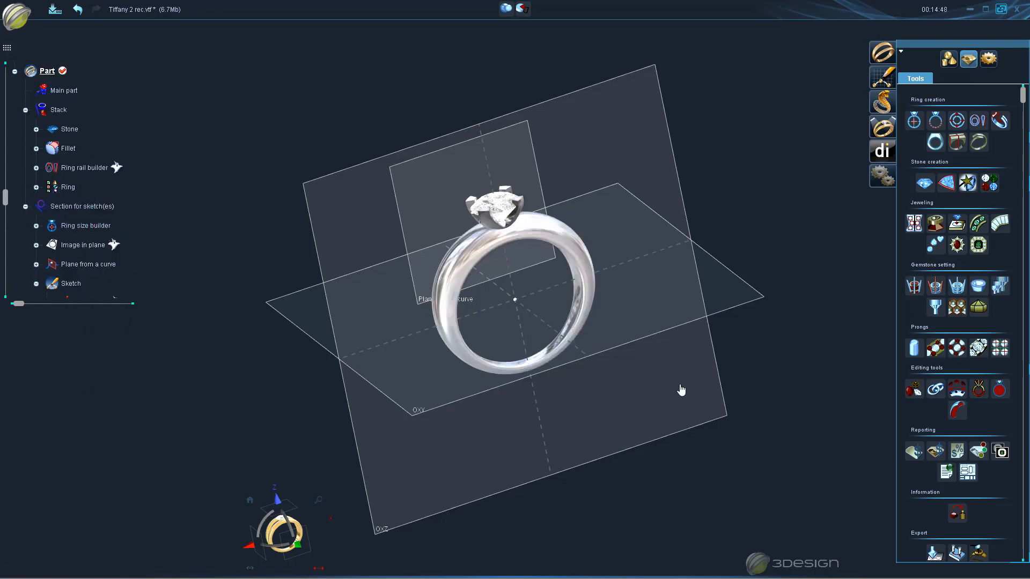
scroll(531, 290, up, 3)
scroll(529, 261, up, 3)
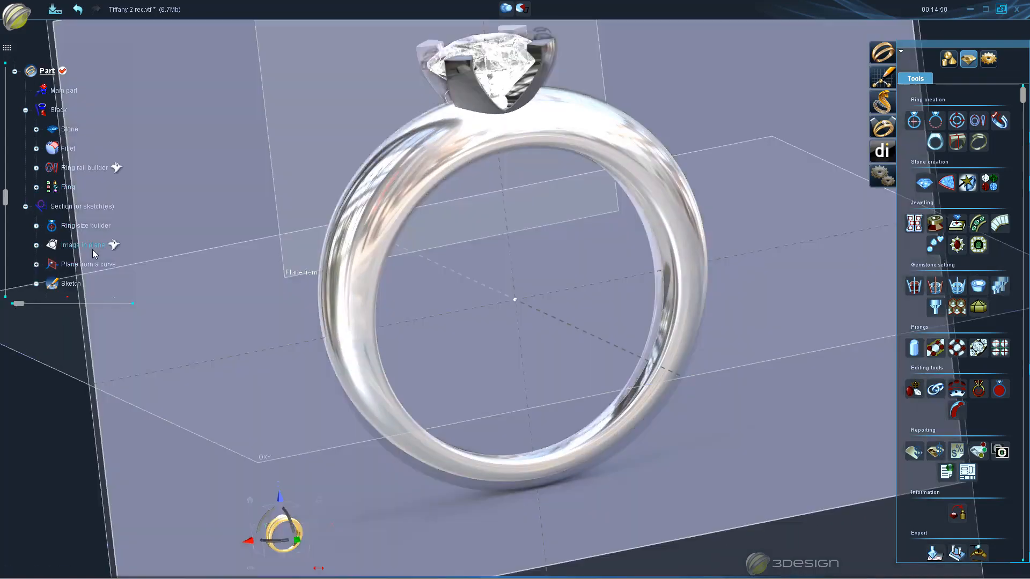
- Rename the sketch's Curve4 to "Shank Cutout"
scroll(97, 257, down, 3)
right_click(79, 273)
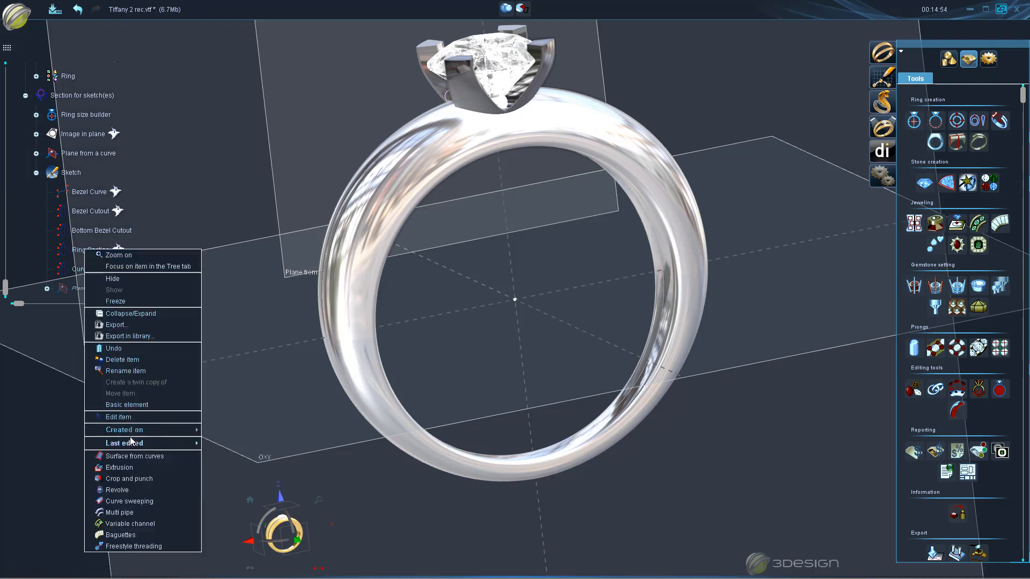
click(136, 371)
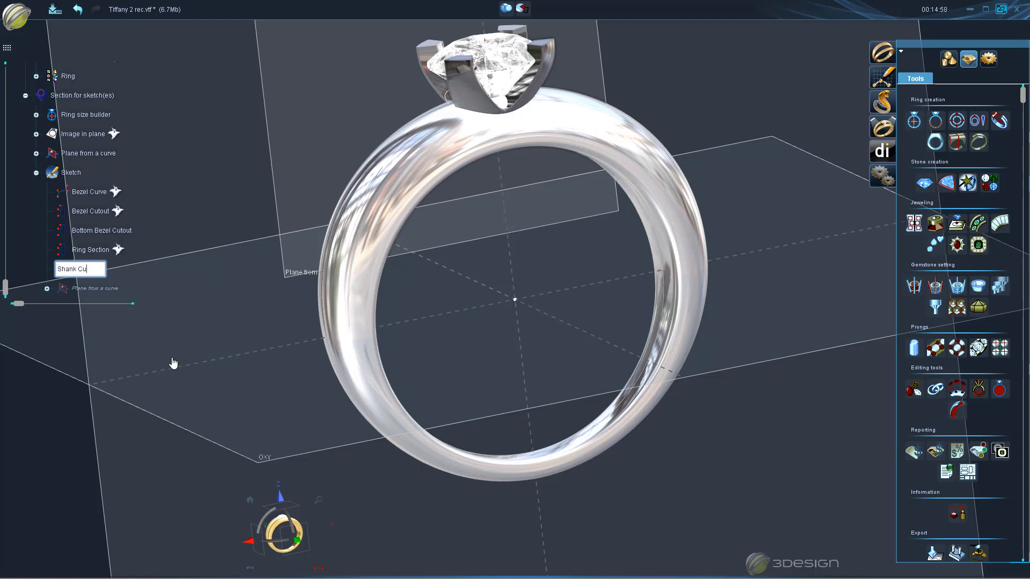
key(Return)
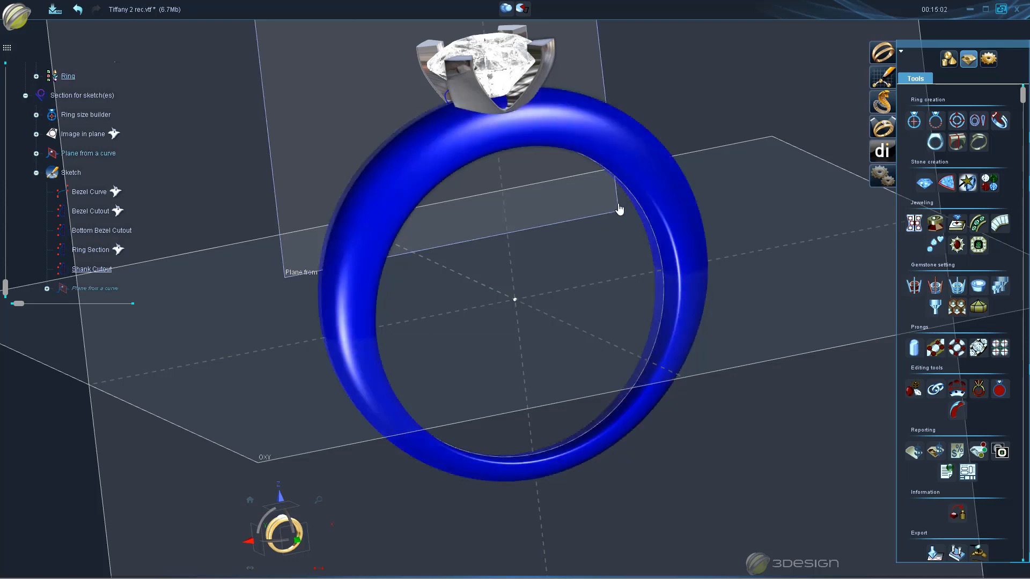
- Cut the bezel seat out of the ring shank with a Crop operation using the Shank Cutout curve
click(948, 58)
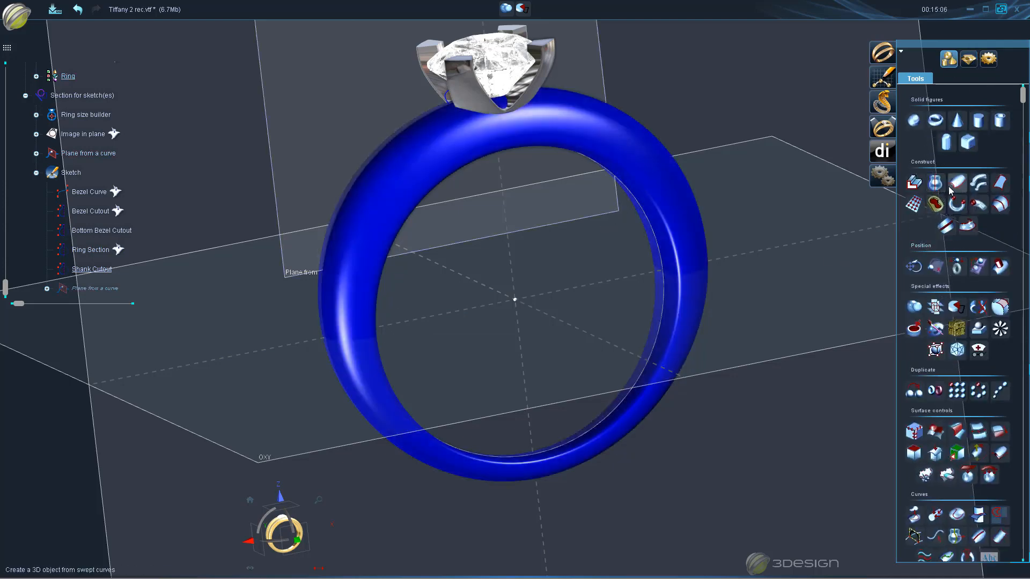
click(956, 306)
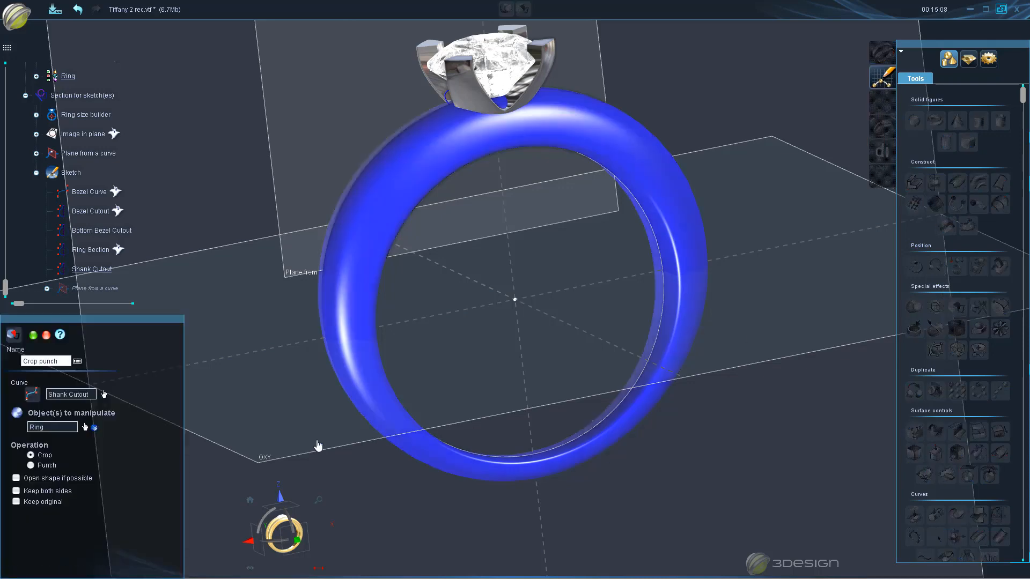
click(33, 335)
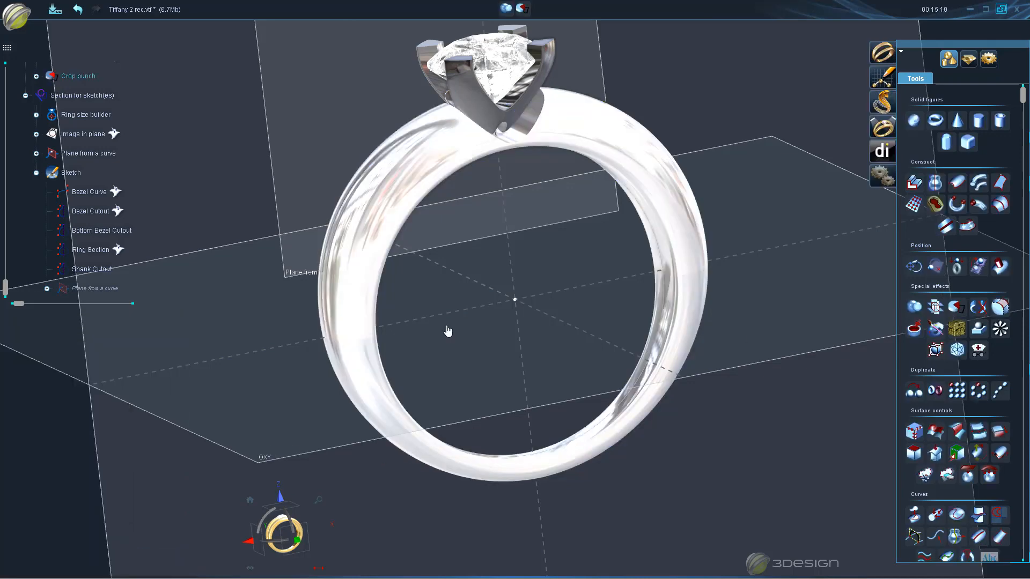
- Undo the fillet on the bezel
middle_drag(449, 328, 492, 146)
scroll(492, 146, up, 5)
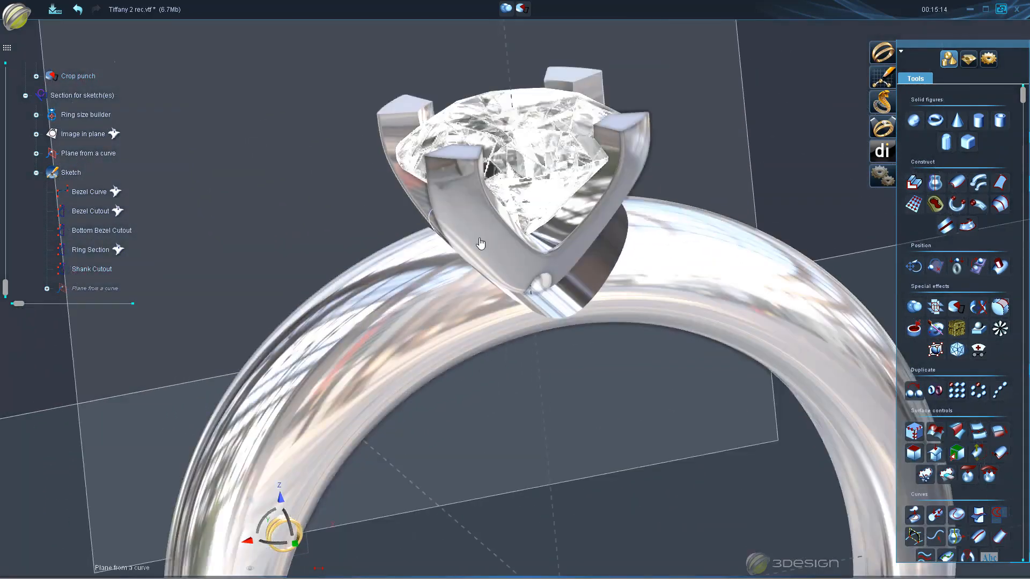
right_click(486, 239)
click(531, 327)
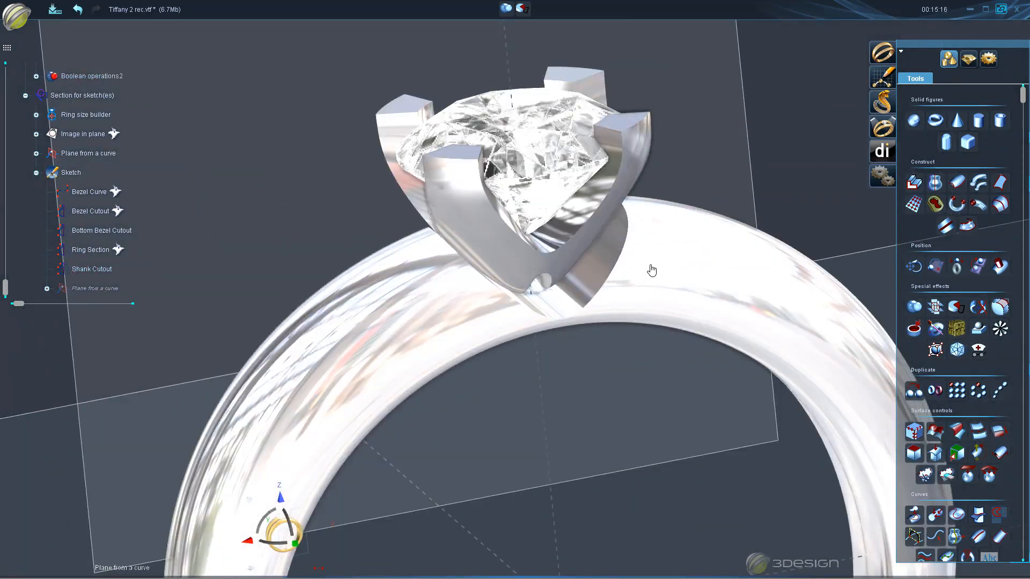
- Narrow the shank by setting the ring rail builder's top side offset to about 3.1 mm and update the dependent crop
scroll(589, 327, down, 5)
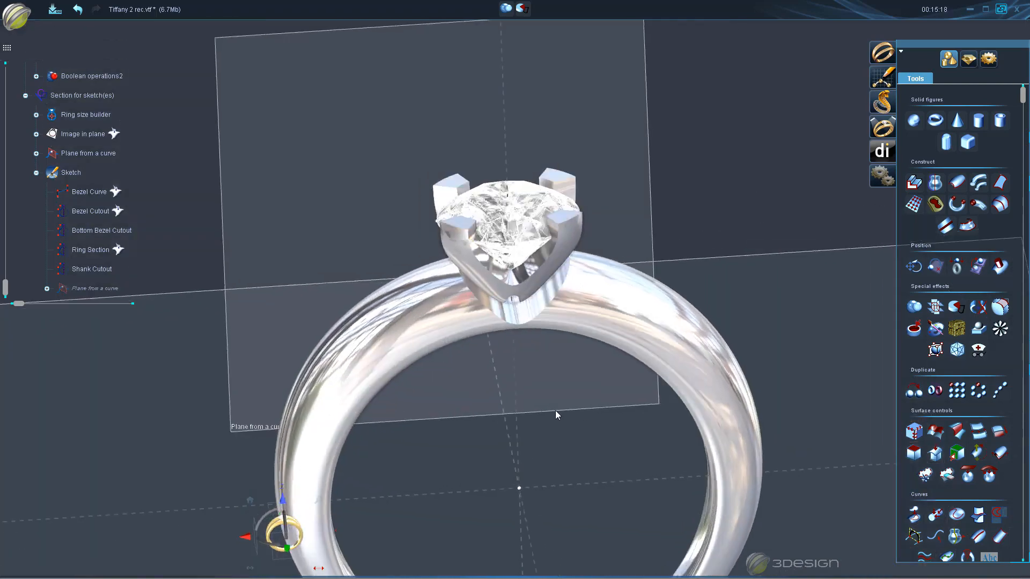
middle_drag(556, 414, 622, 354)
scroll(623, 354, up, 5)
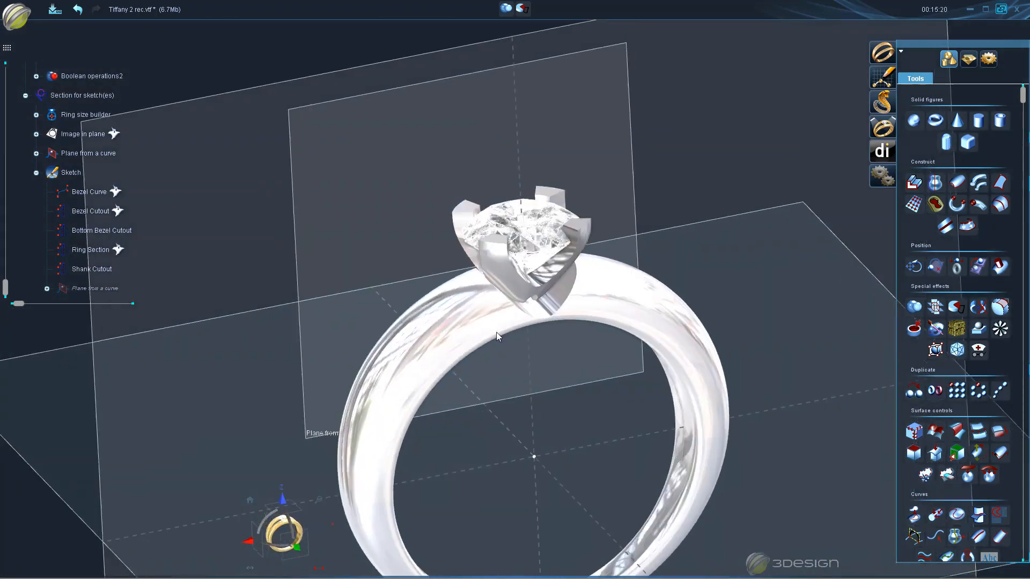
middle_drag(559, 388, 304, 270)
scroll(105, 195, up, 1)
scroll(107, 196, up, 3)
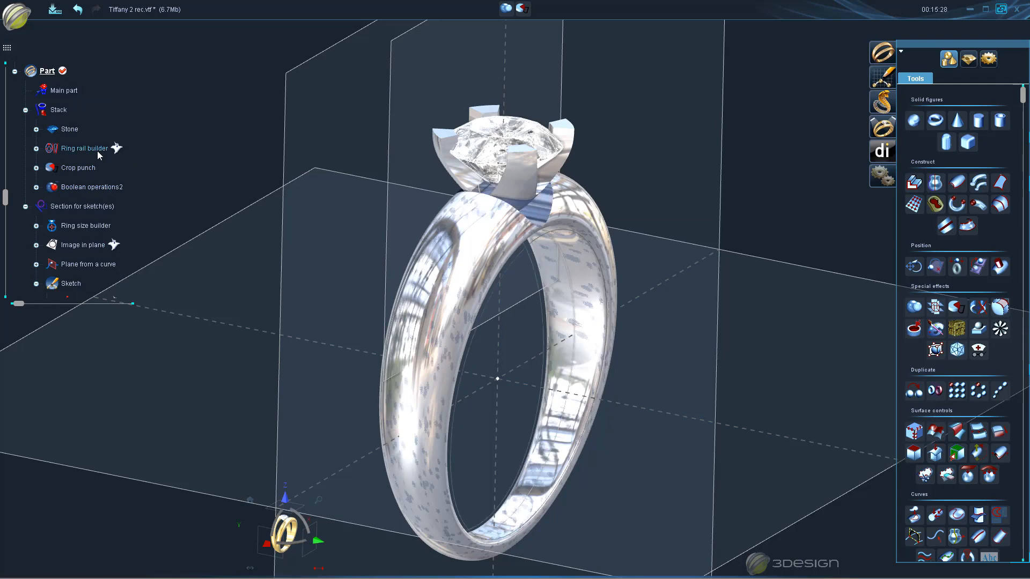
double_click(139, 158)
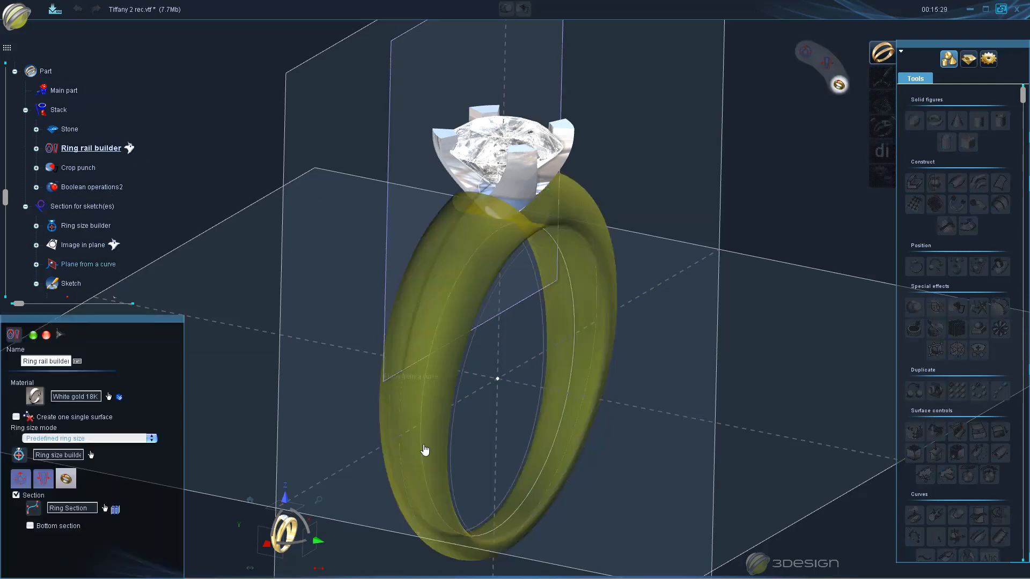
click(43, 479)
click(273, 552)
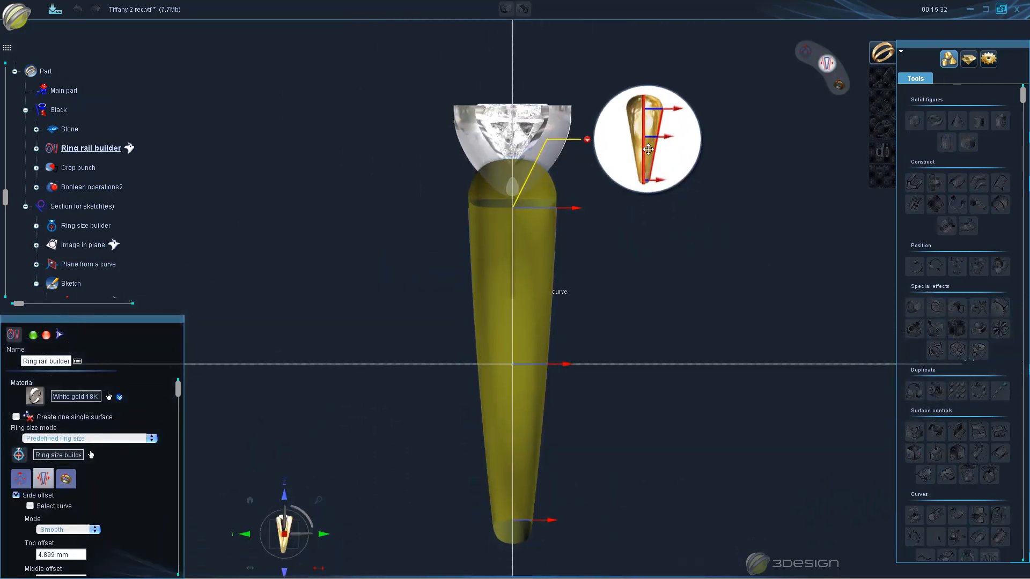
drag(560, 163, 570, 178)
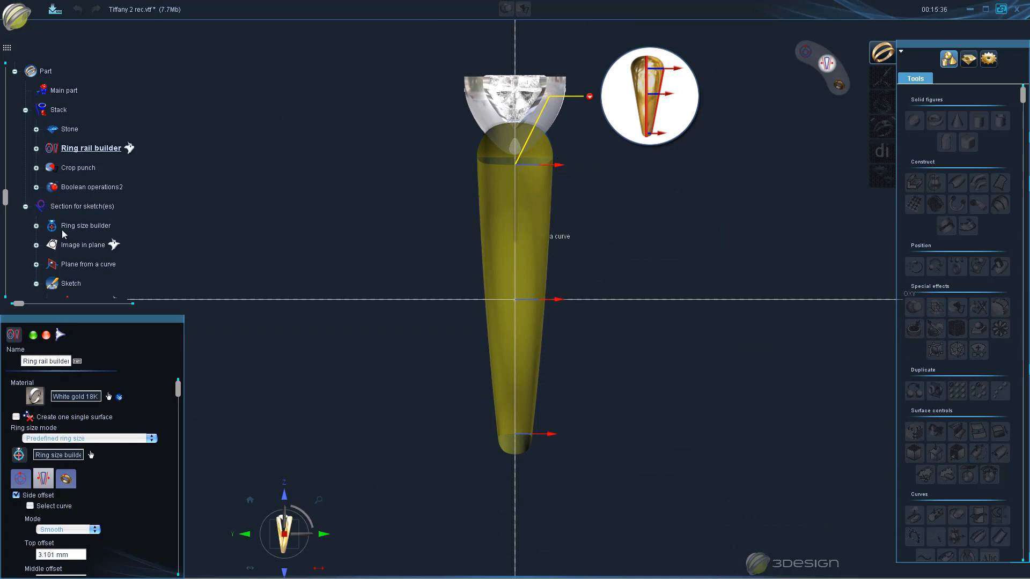
click(33, 336)
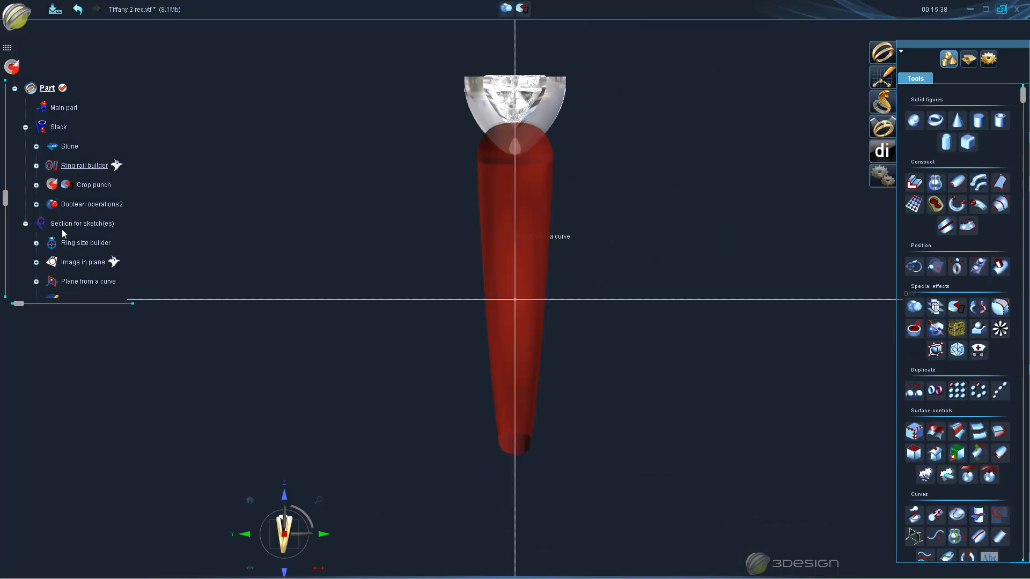
click(16, 69)
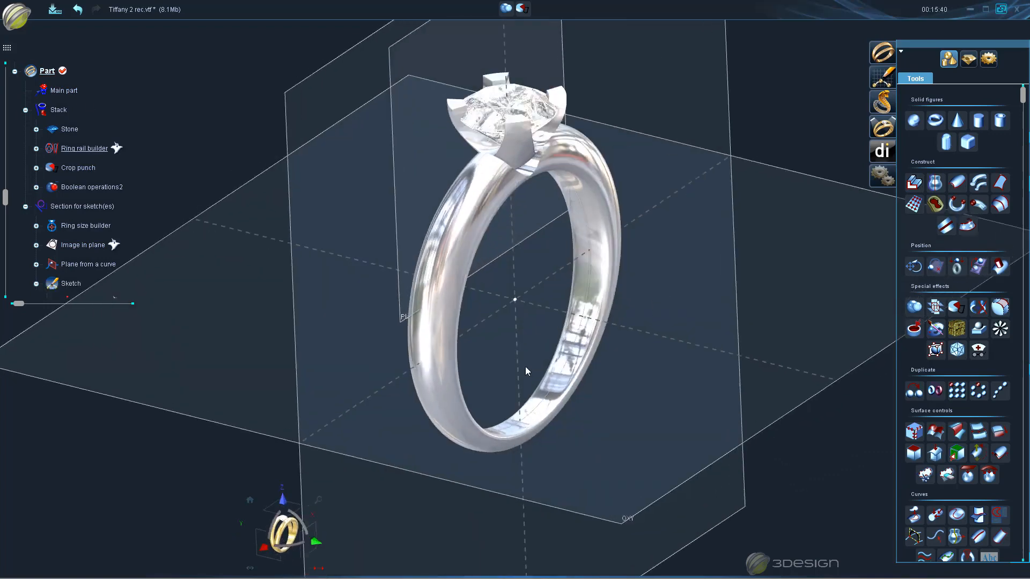
- Examine the narrowed shank and its junction with the bezel from several angles
middle_drag(526, 367, 458, 283)
scroll(459, 301, down, 3)
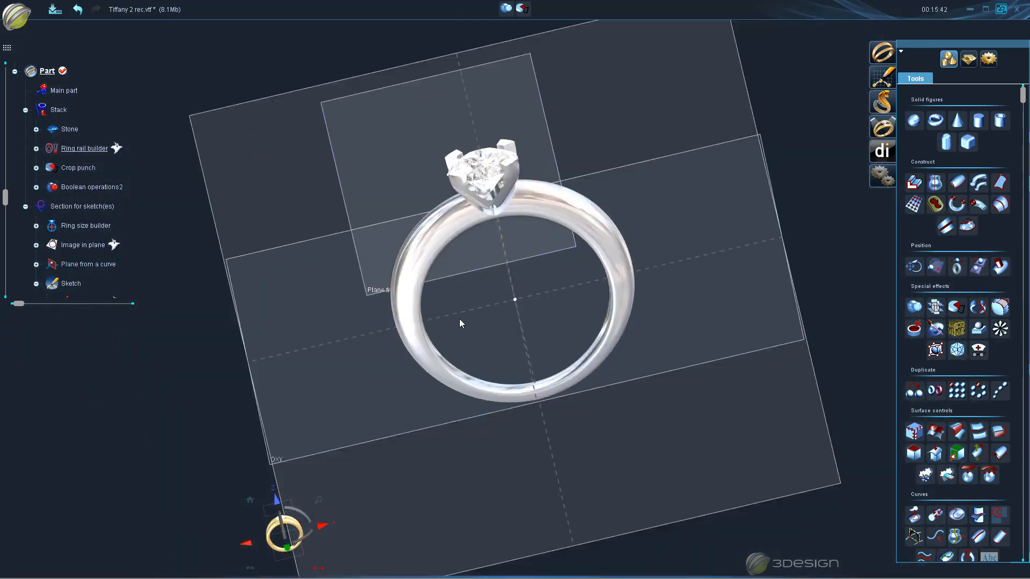
middle_drag(459, 319, 579, 272)
middle_drag(531, 211, 525, 262)
scroll(542, 313, up, 4)
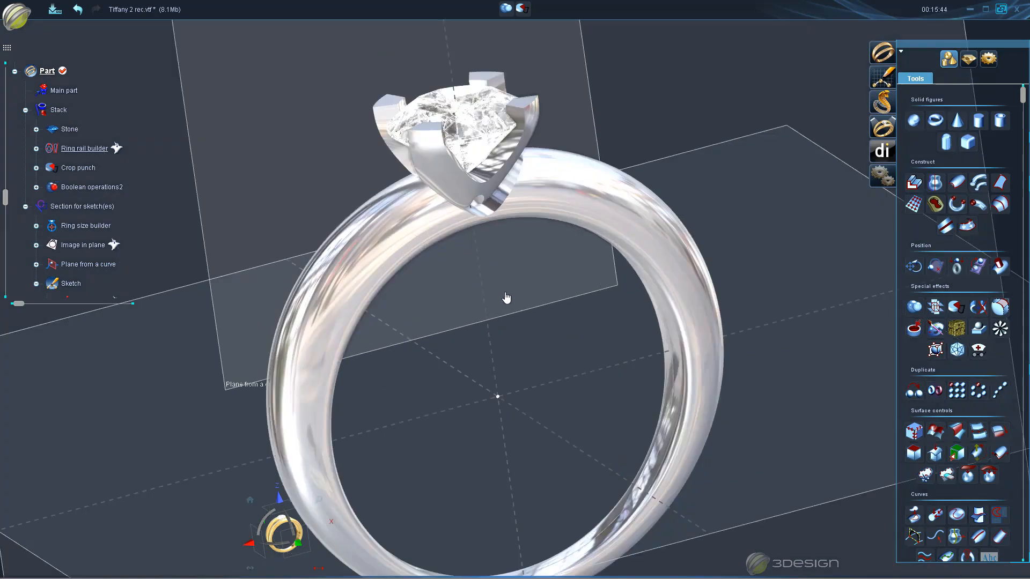
middle_drag(446, 249, 479, 274)
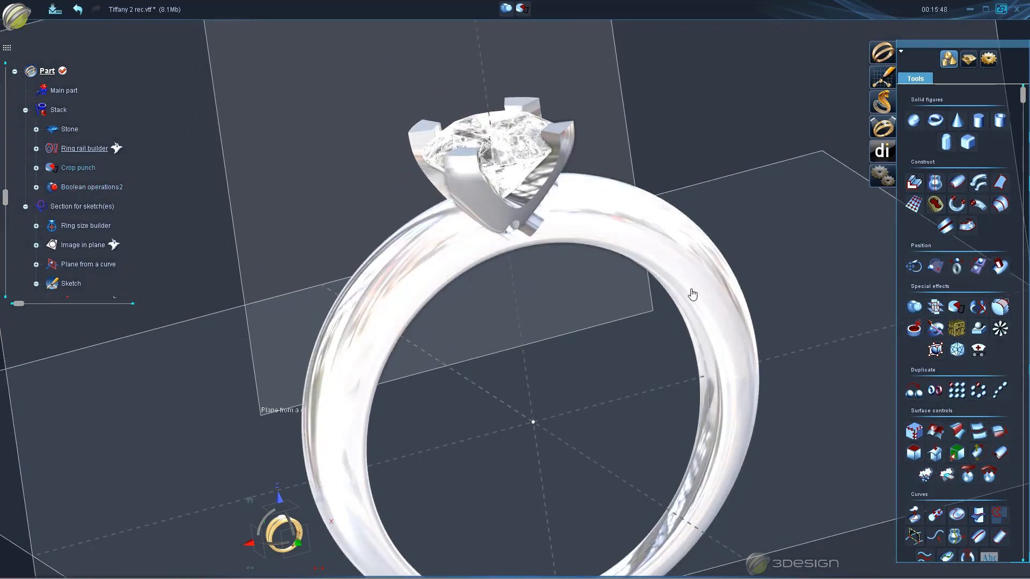
middle_drag(635, 308, 582, 373)
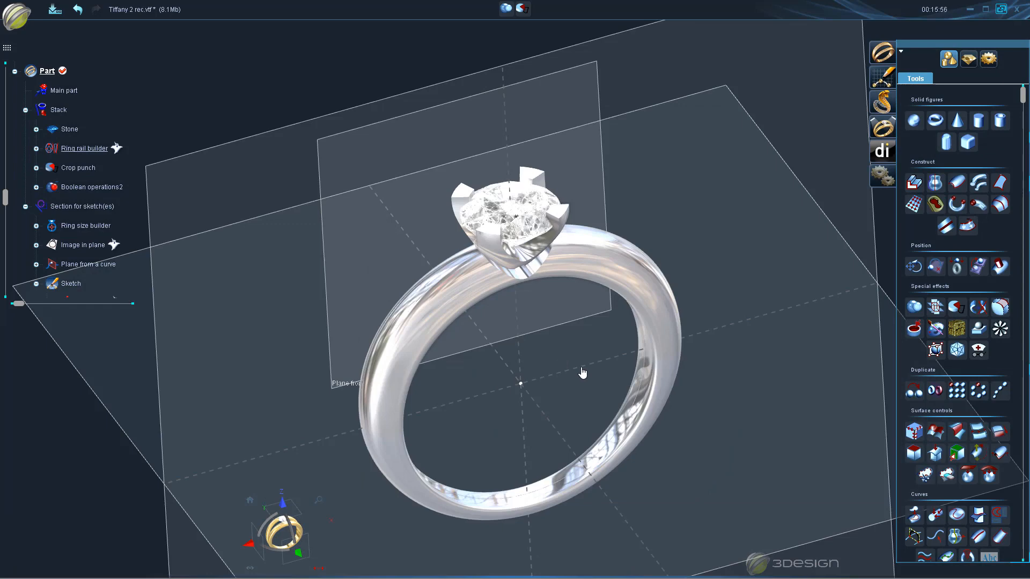
middle_drag(527, 352, 571, 324)
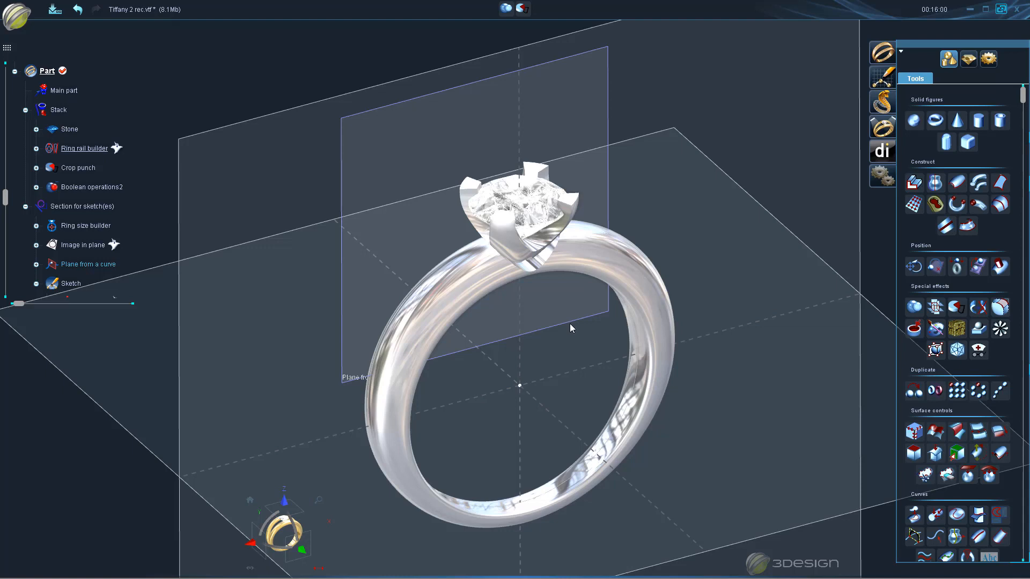